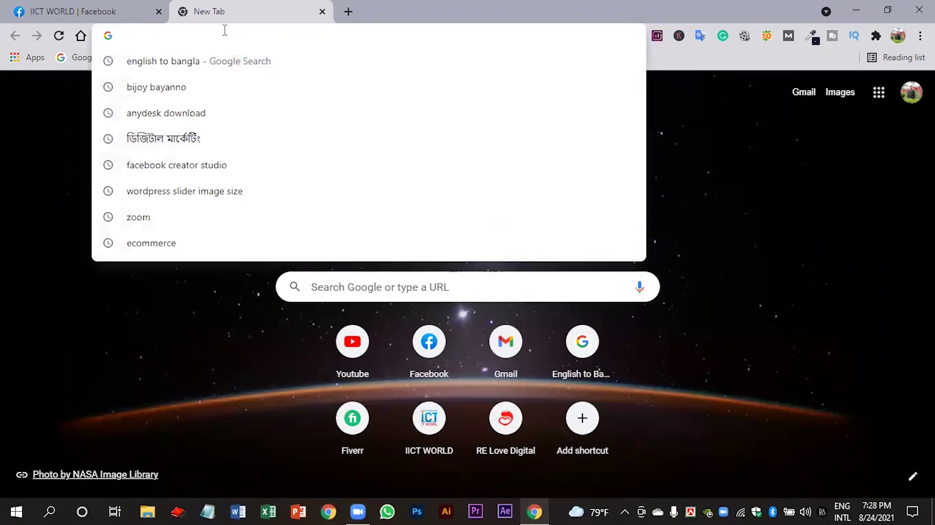
- Open the Search Engine Optimization Specialist page's Messenger chat through its m.me short link, and close that chat
type("m.m")
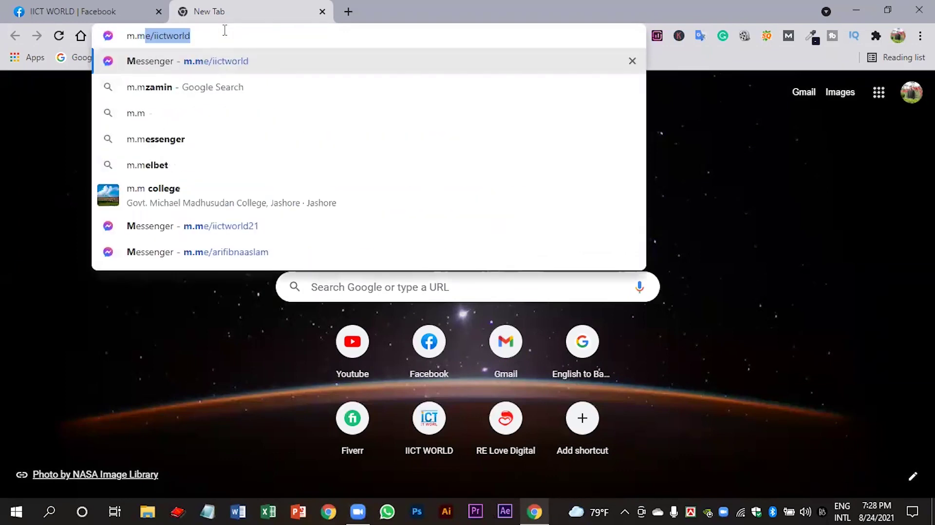
type("e/")
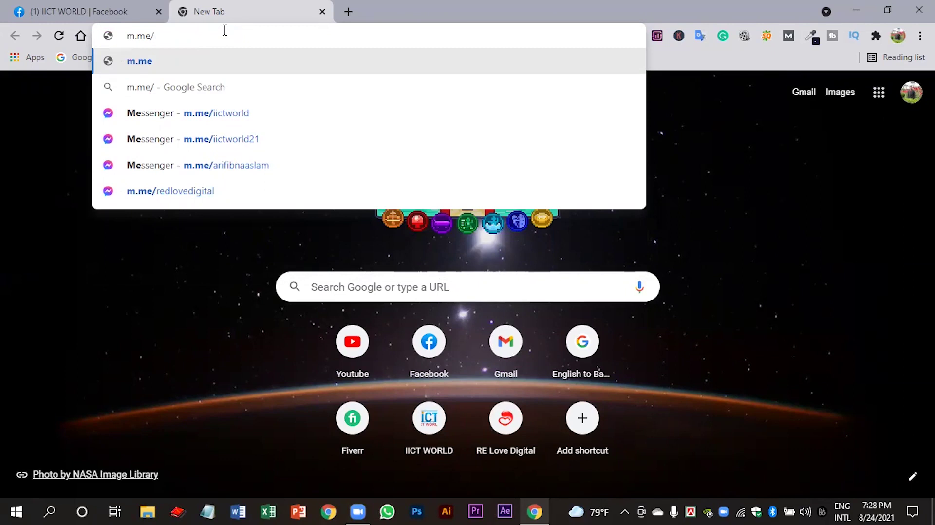
type("seo")
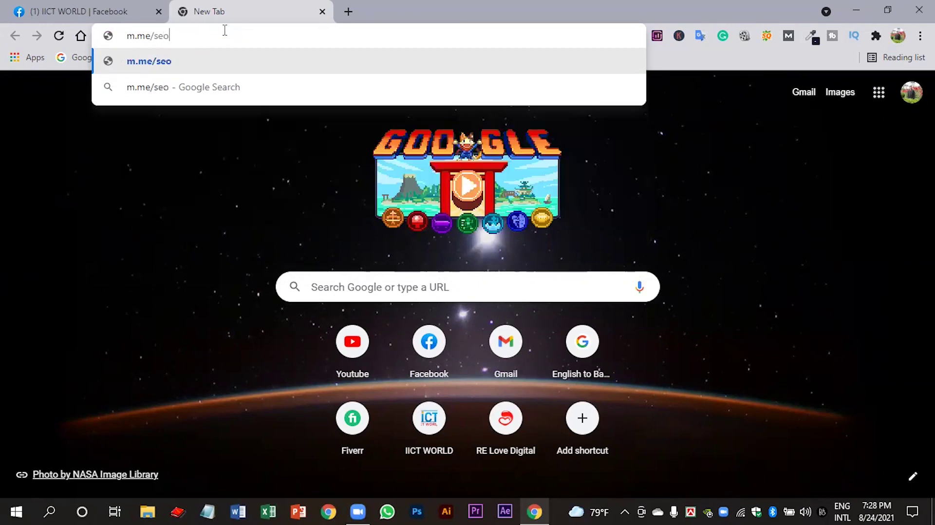
type("re")
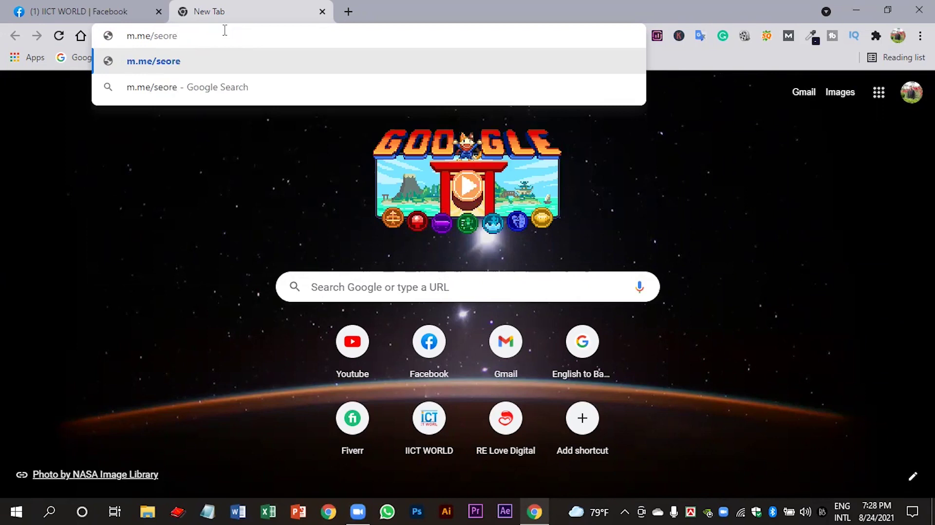
type("berio")
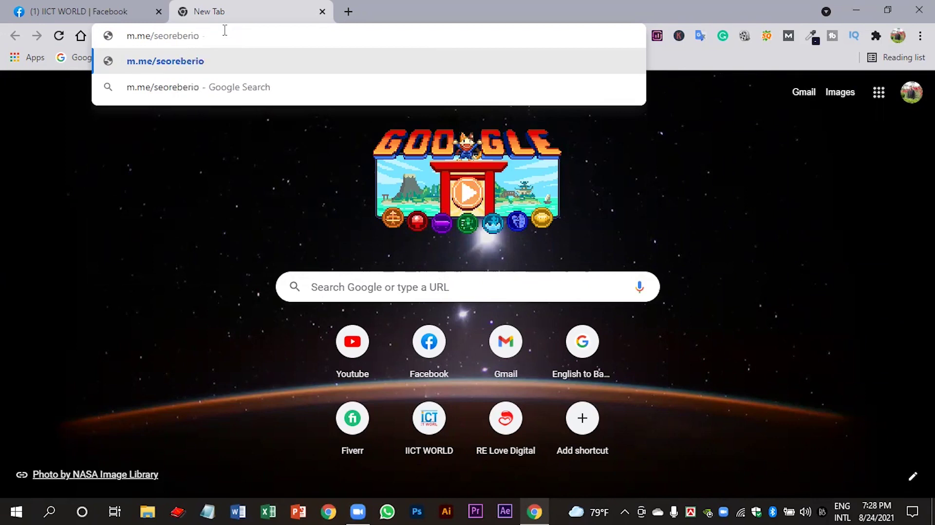
key("Return")
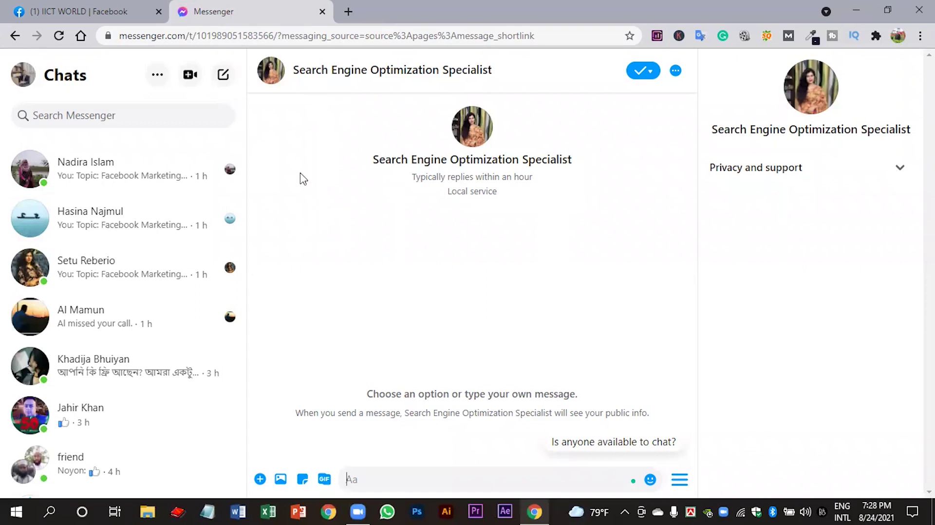
left_click(322, 12)
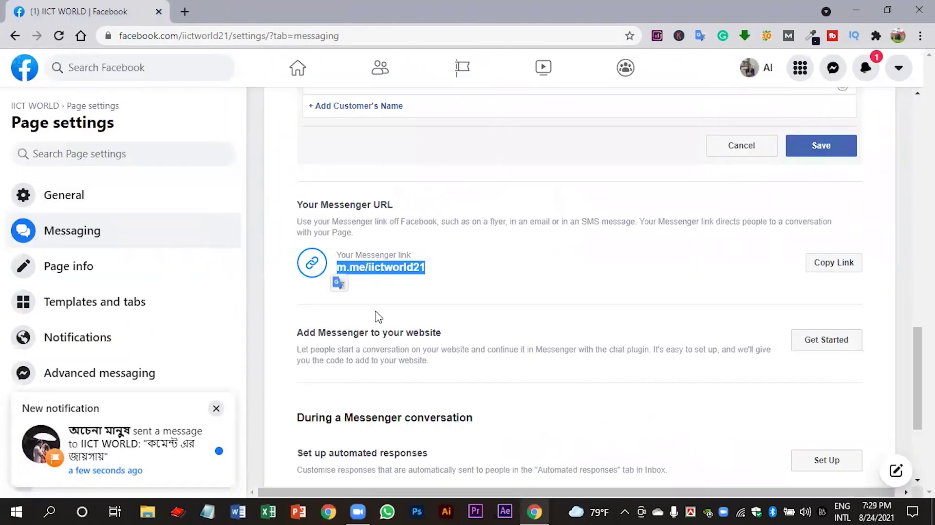
- Start adding Messenger to the website from the Page's Messaging settings
scroll(453, 270, "down", 1)
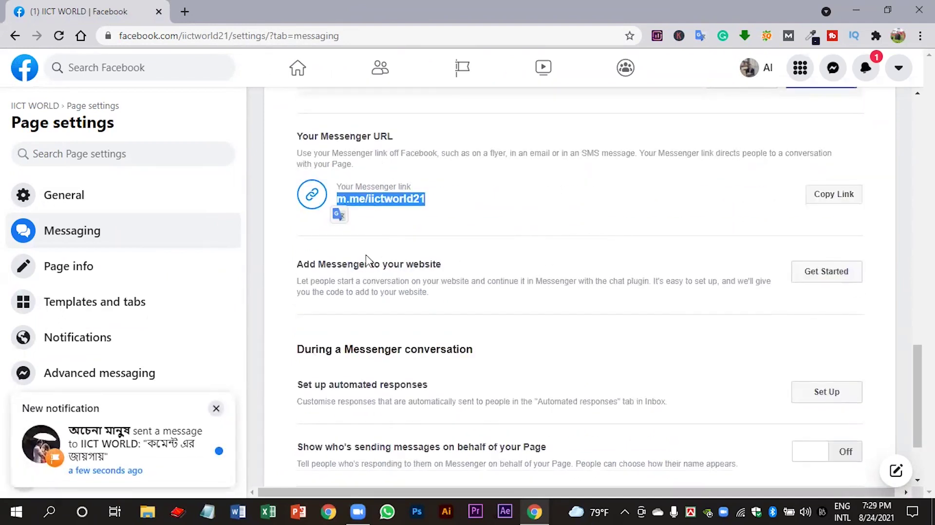
scroll(453, 265, "down", 2)
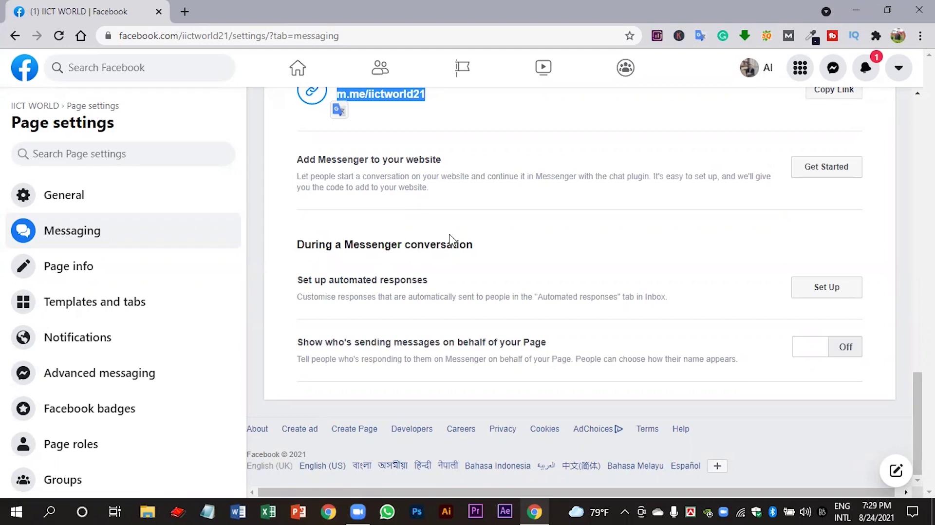
scroll(610, 195, "up", 1)
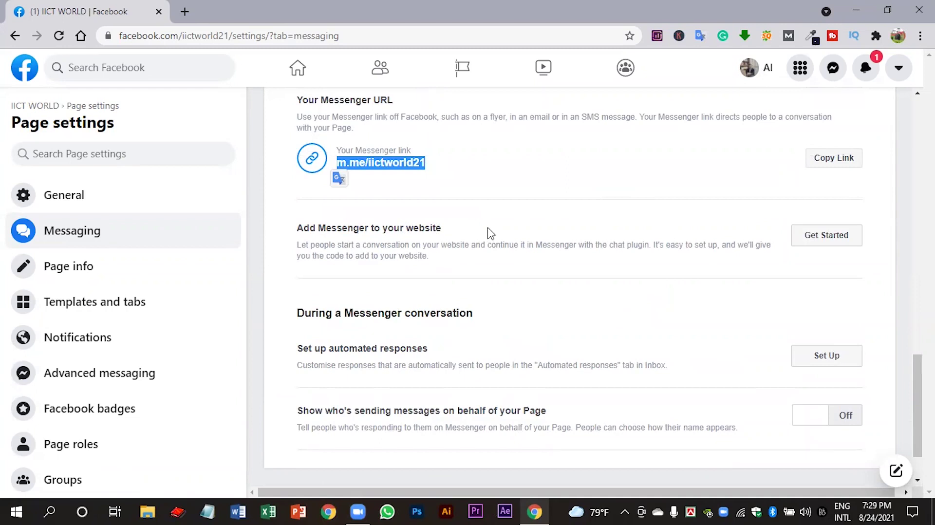
left_click(812, 241)
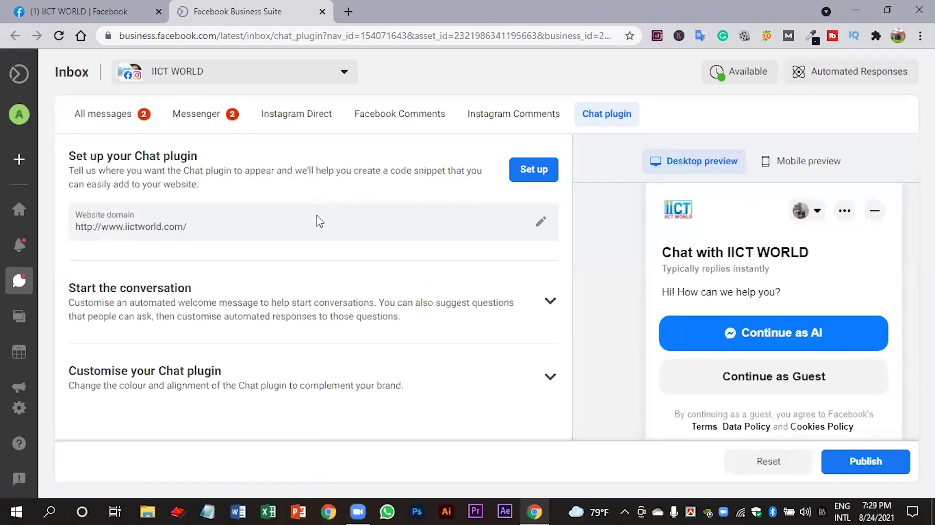
left_click(523, 180)
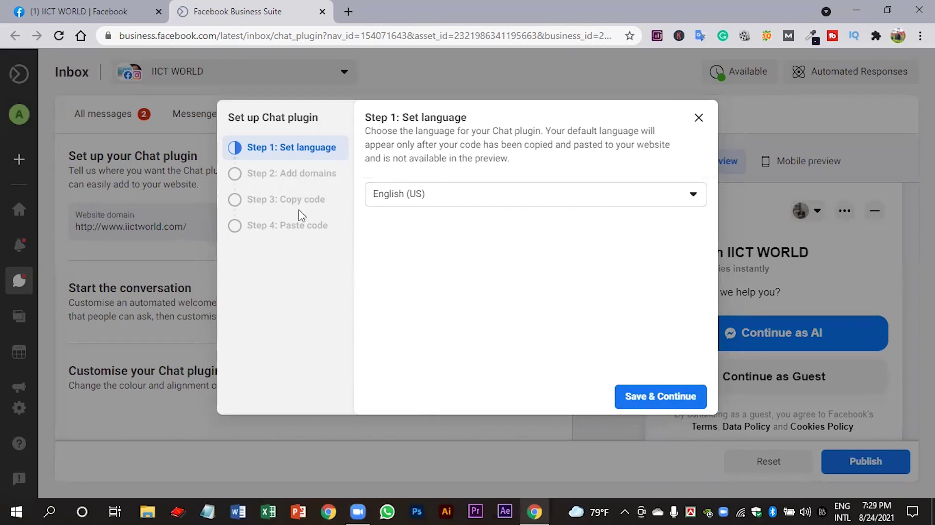
left_click(649, 400)
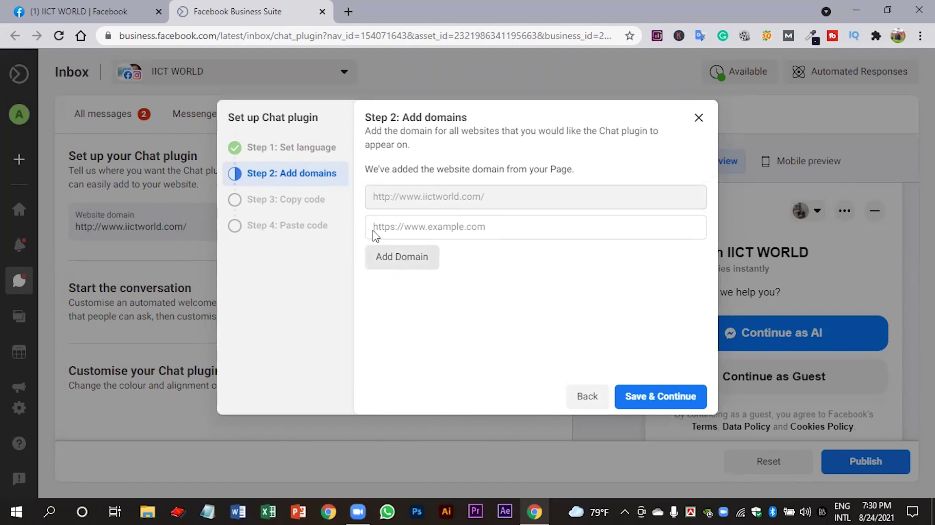
left_click(650, 400)
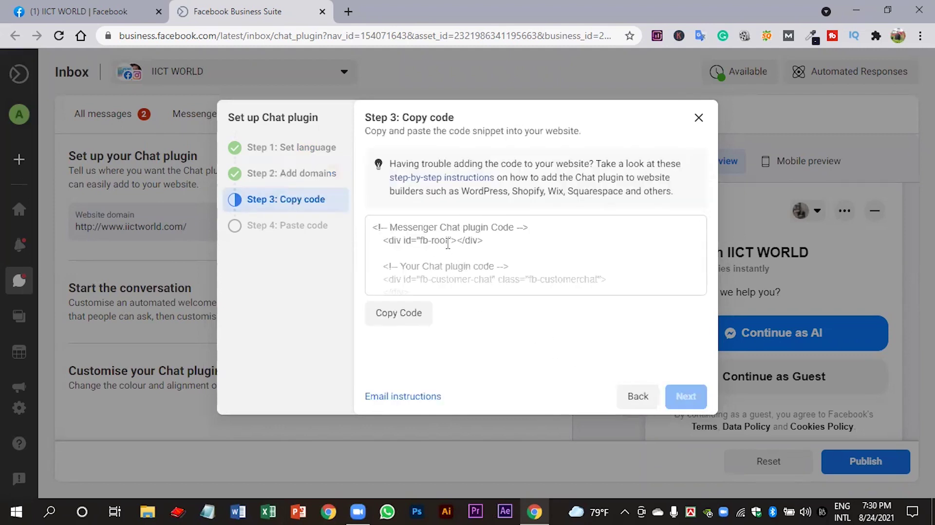
- Copy the Messenger Chat plugin code snippet and proceed to the instructions for pasting it into the website
left_click(396, 321)
left_click(403, 319)
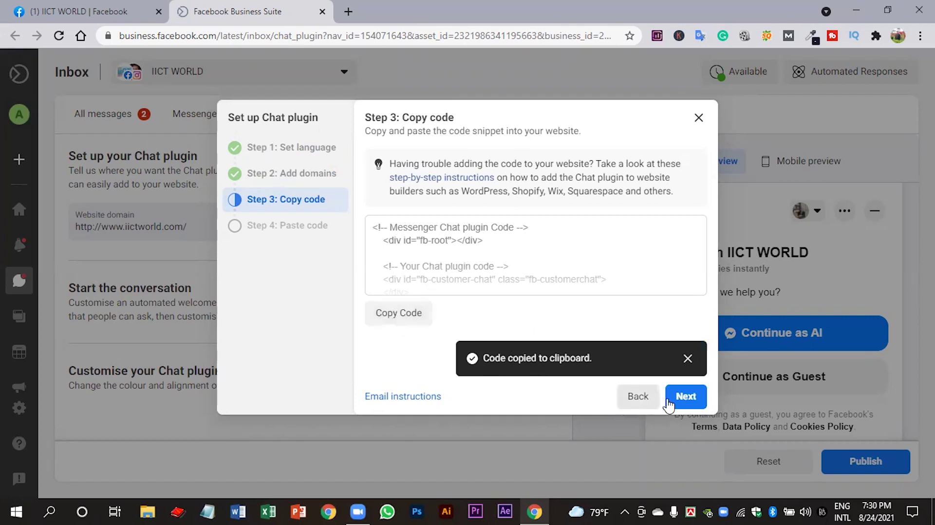
left_click(684, 398)
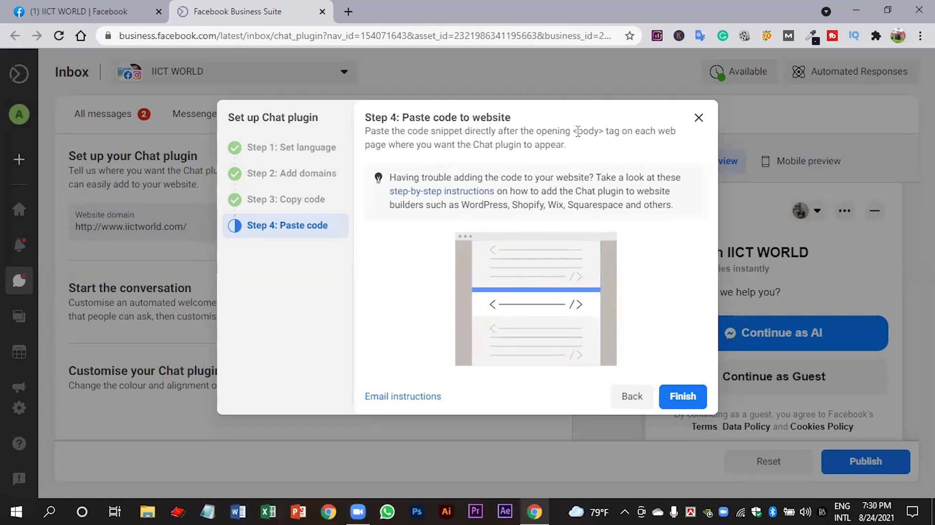
- Highlight "<body>" and "web page" in the pasting instructions, finish the Chat plugin setup and close its dialog
left_click_drag(574, 130, 604, 133)
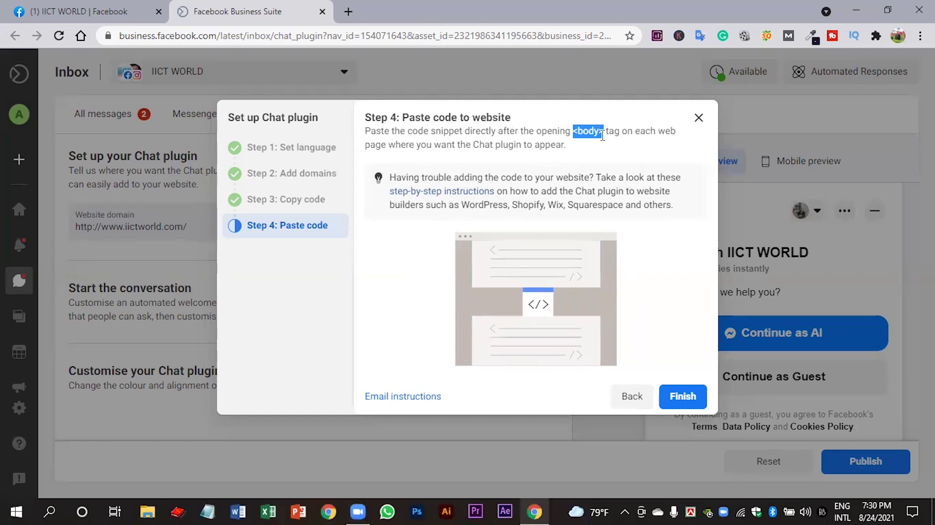
left_click_drag(656, 132, 387, 148)
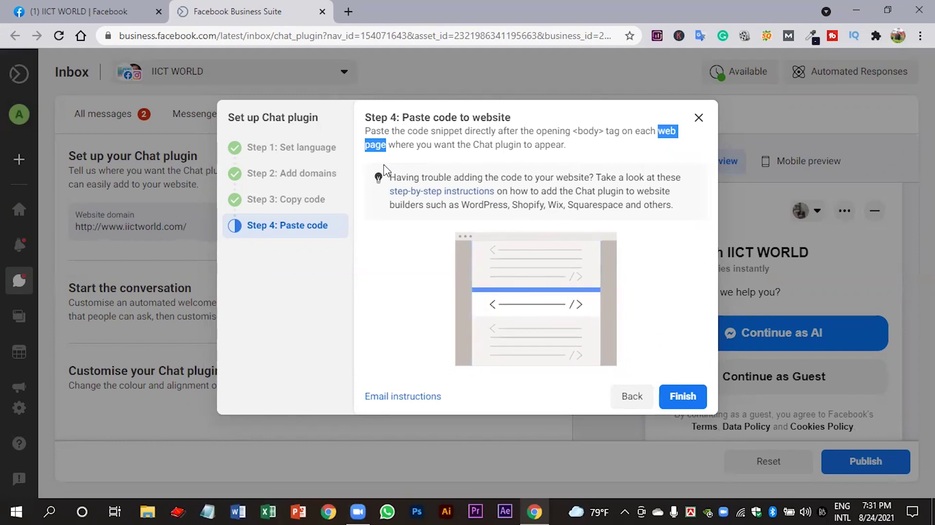
left_click(680, 397)
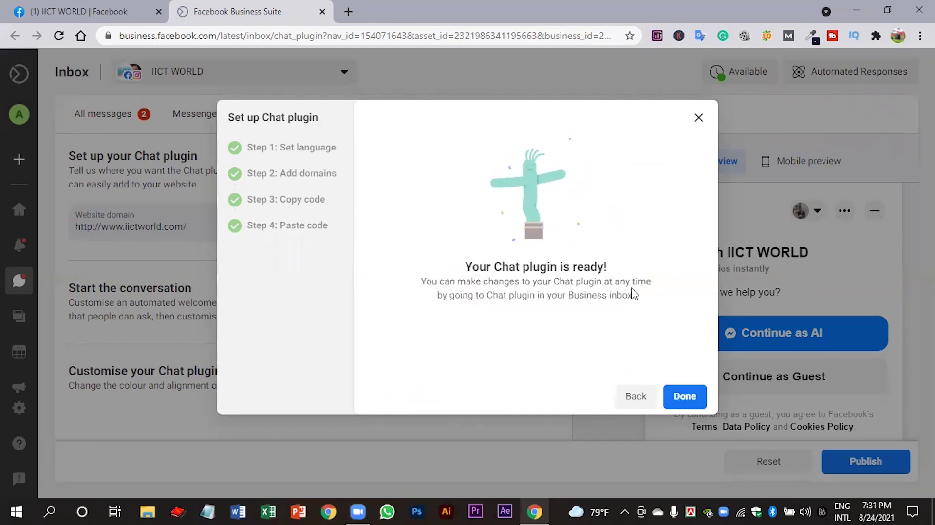
left_click(699, 118)
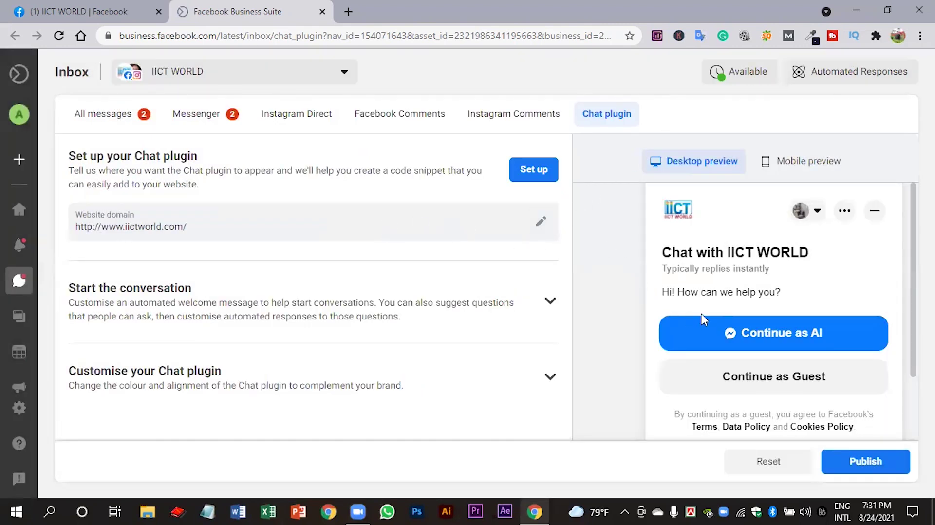
- Examine the desktop and mobile previews of the IICT WORLD chat plugin, and return to the Page settings
scroll(637, 243, "down", 2)
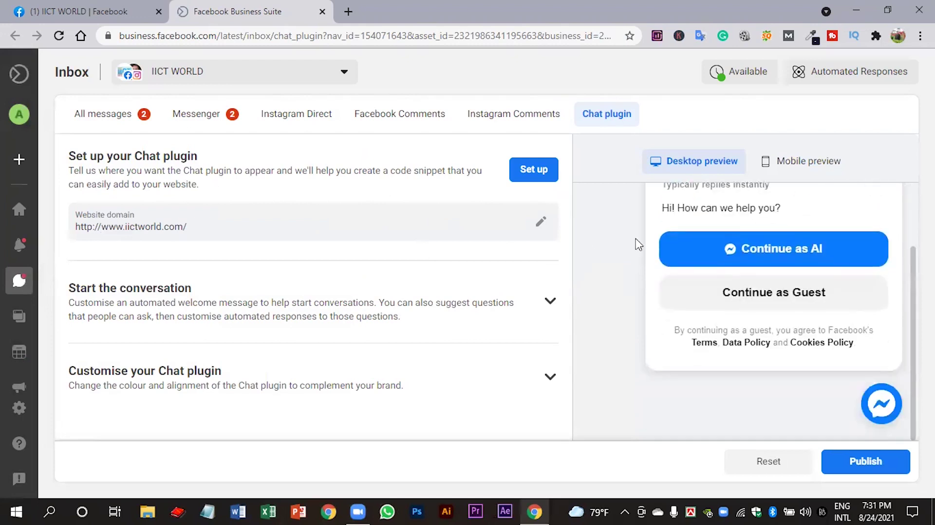
scroll(704, 264, "up", 2)
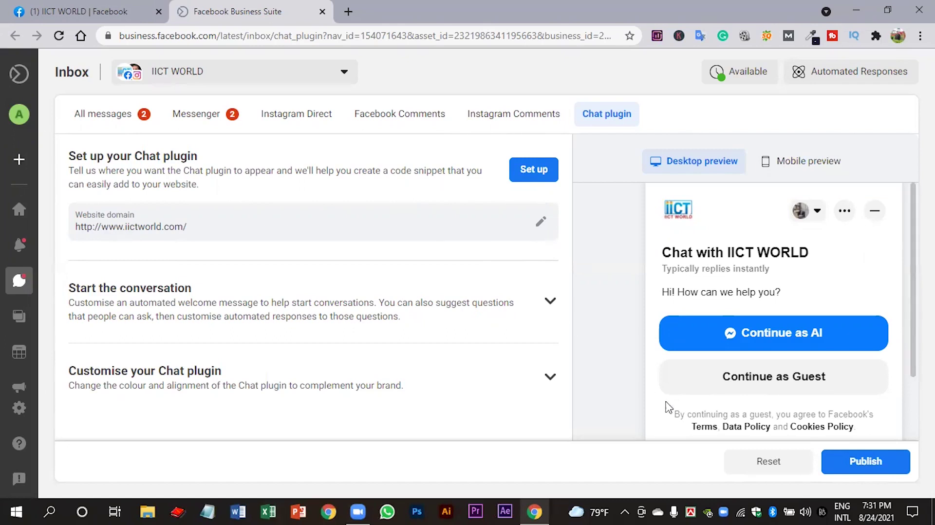
left_click(769, 462)
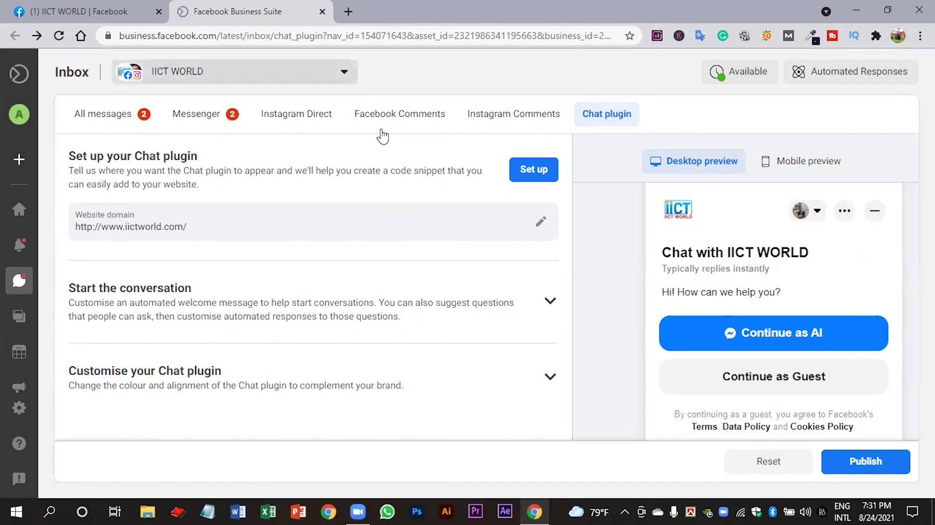
left_click(799, 167)
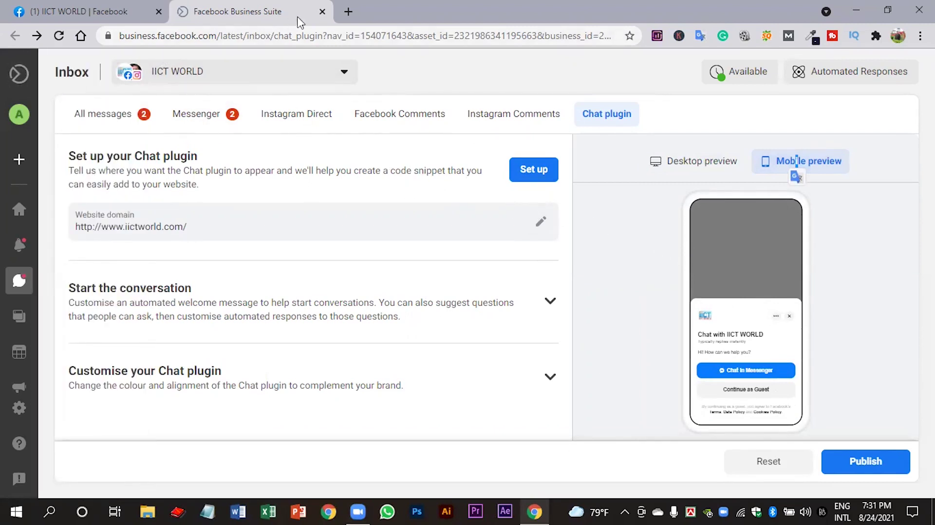
left_click(322, 11)
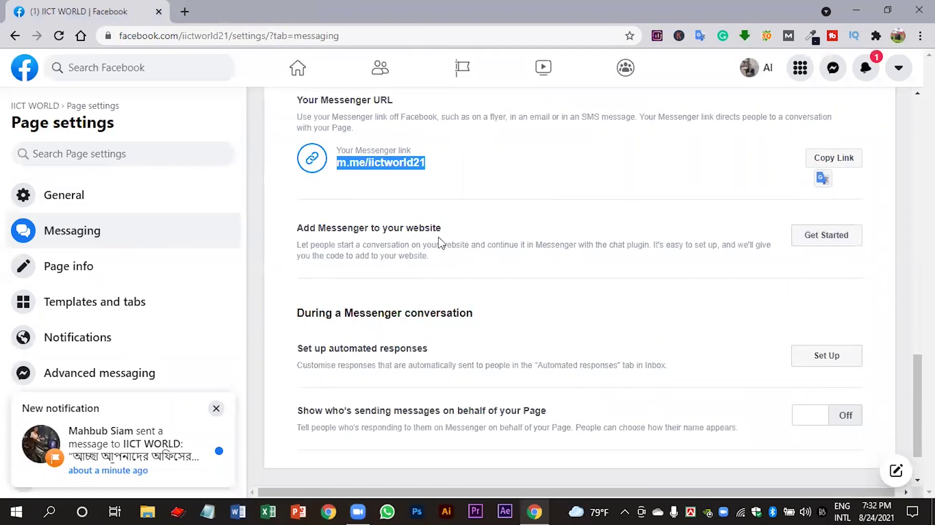
scroll(445, 299, "down", 2)
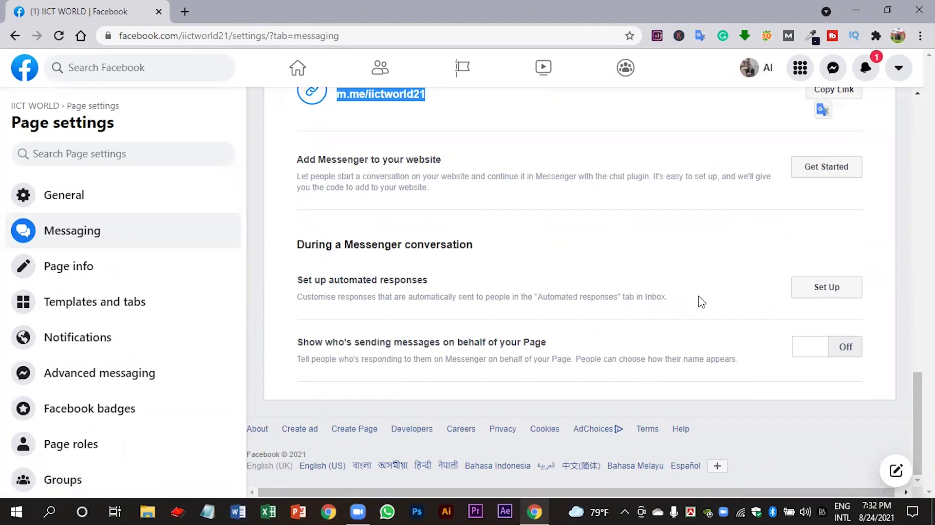
left_click(827, 290)
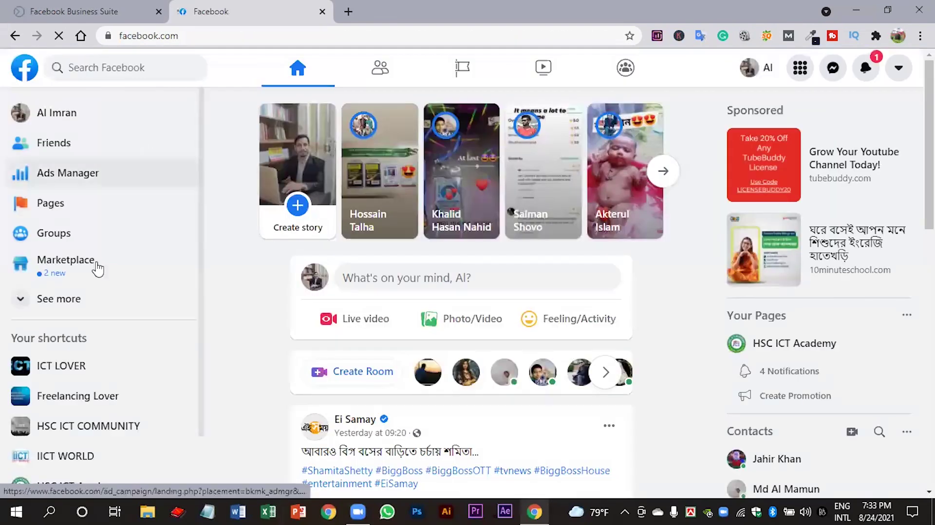
left_click(63, 454)
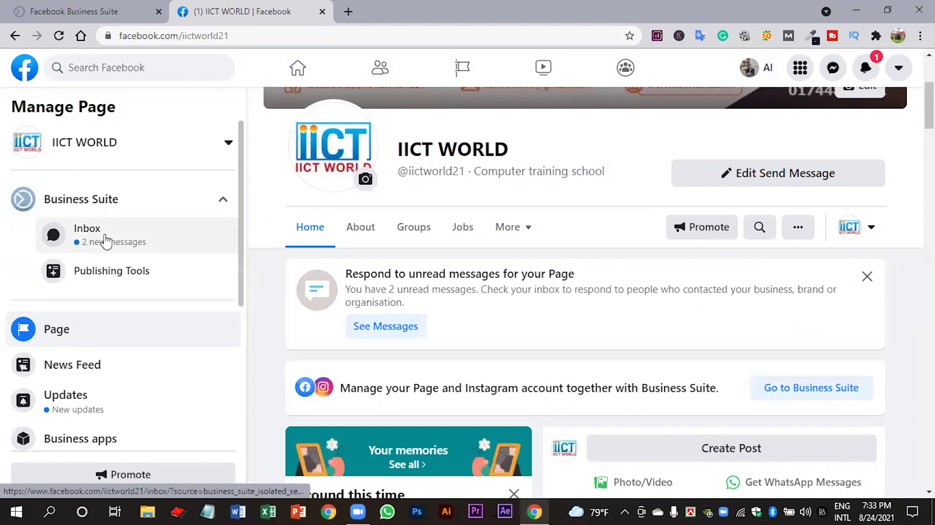
left_click(158, 241)
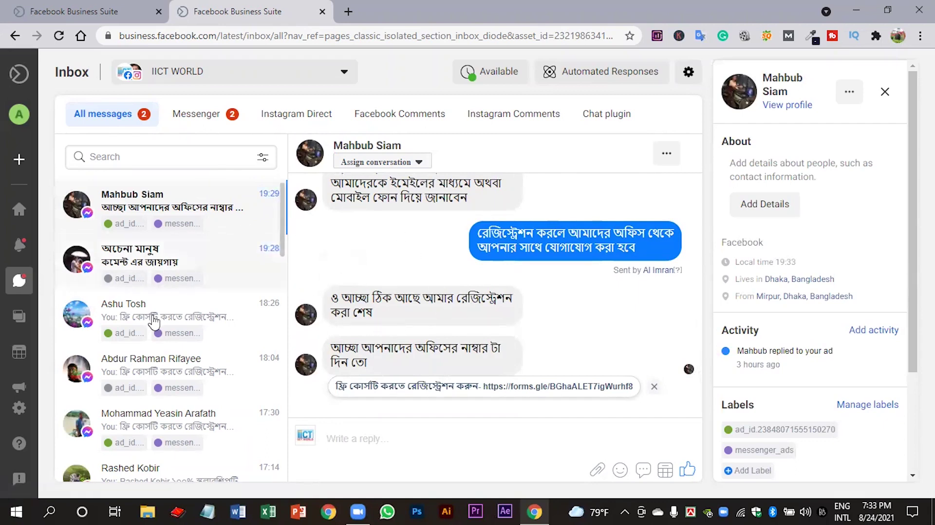
- Look through the inbox's message list and the history of the open conversation
scroll(154, 336, "down", 2)
scroll(153, 340, "down", 15)
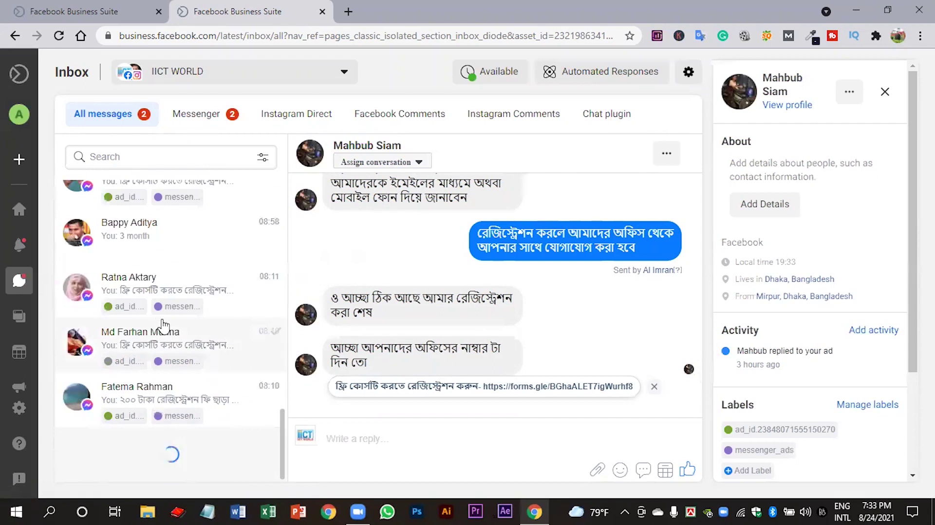
scroll(192, 308, "up", 15)
scroll(331, 186, "up", 3)
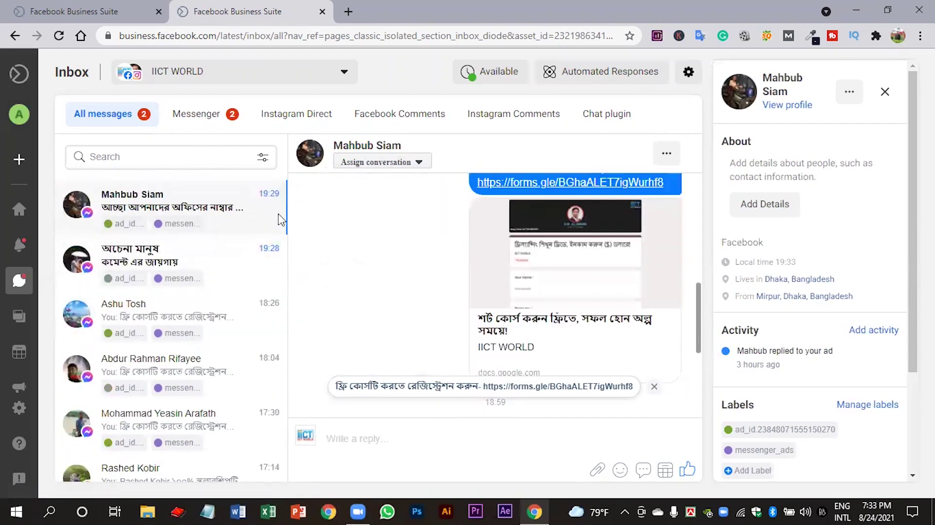
scroll(341, 205, "down", 6)
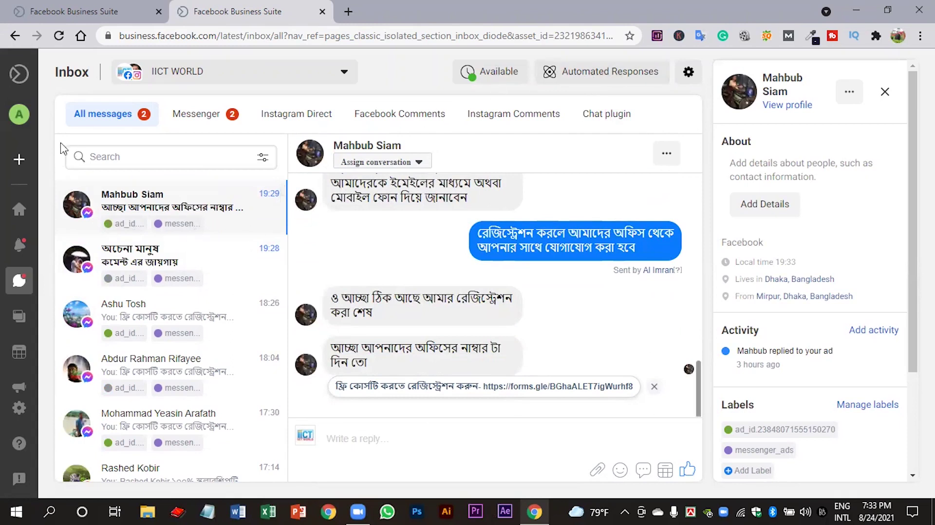
- Open the inbox's automated responses, collapse the Greet people group and review the Instant reply details
left_click(585, 73)
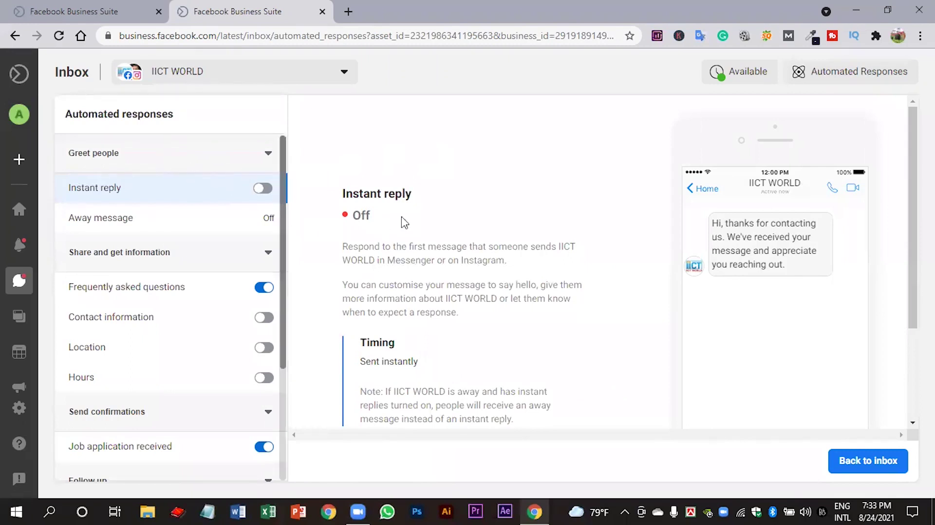
left_click(208, 159)
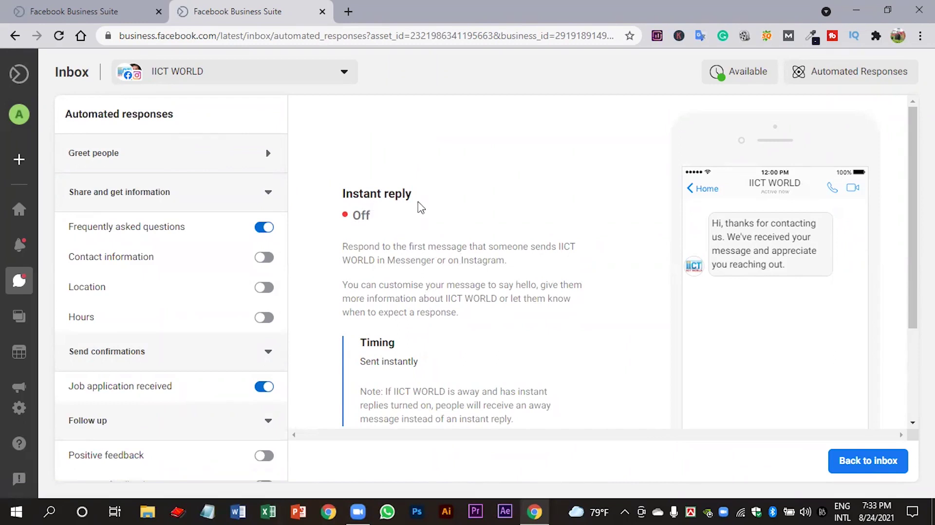
scroll(480, 246, "down", 1)
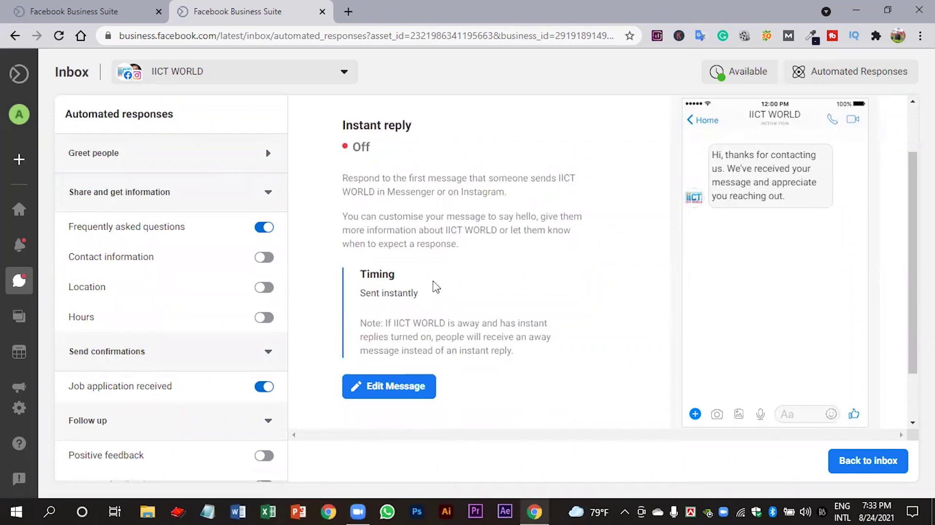
- Look through the Greet people, Share and get information, Send confirmations and Follow up groups of the automated responses
scroll(436, 287, "up", 1)
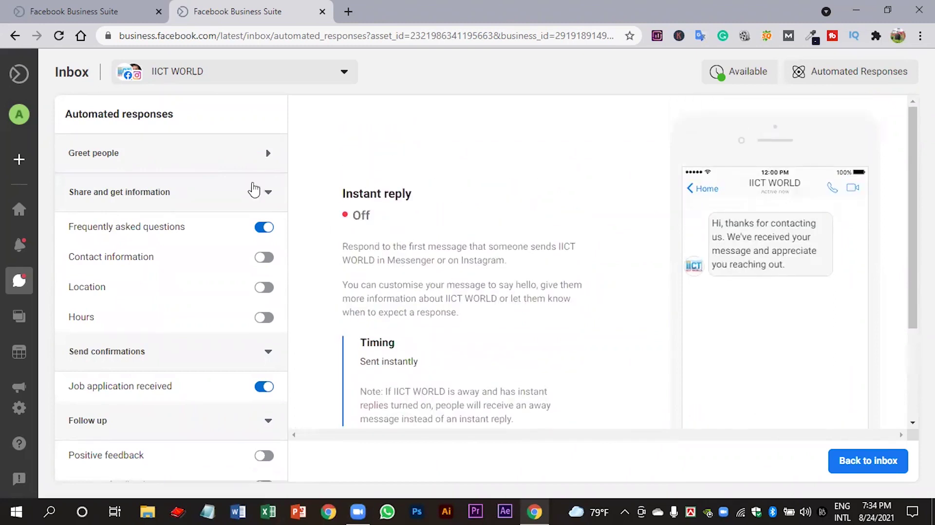
left_click(142, 156)
left_click(143, 157)
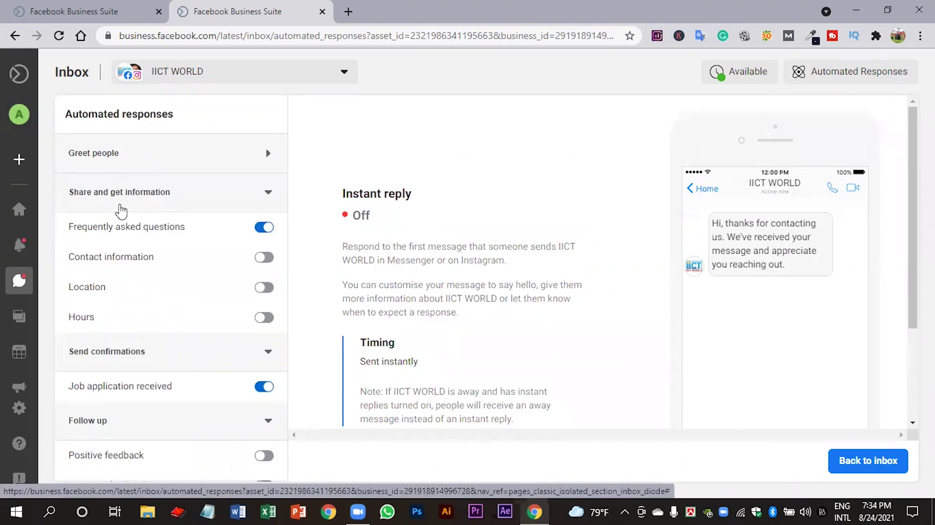
left_click(141, 192)
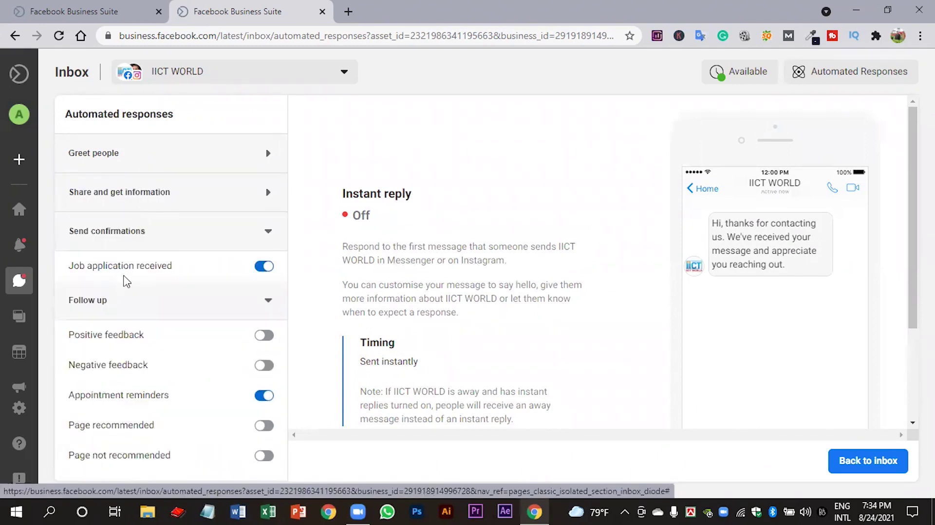
left_click(144, 192)
left_click(160, 167)
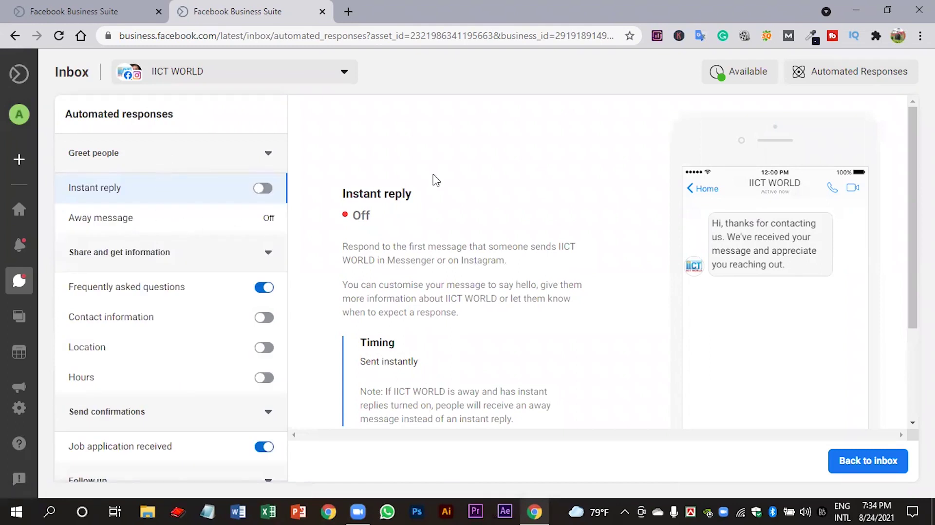
scroll(184, 224, "down", 1)
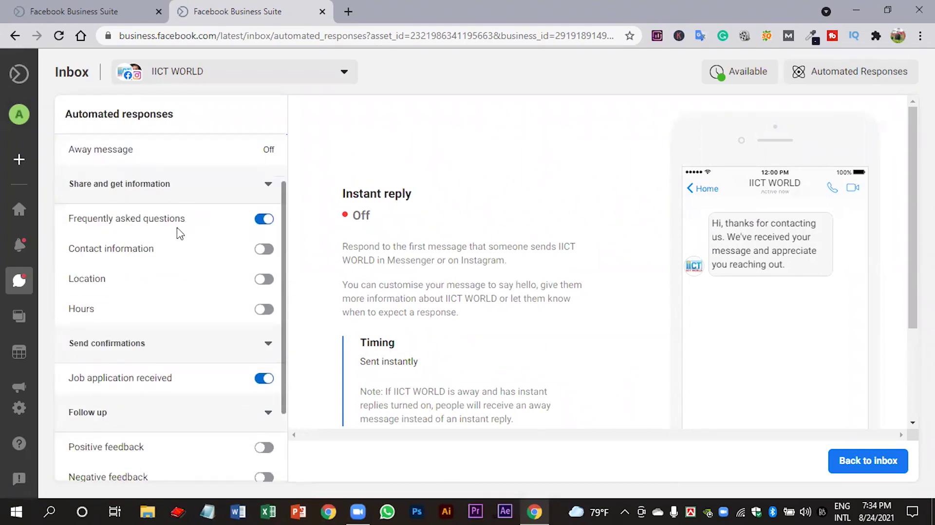
scroll(180, 233, "up", 1)
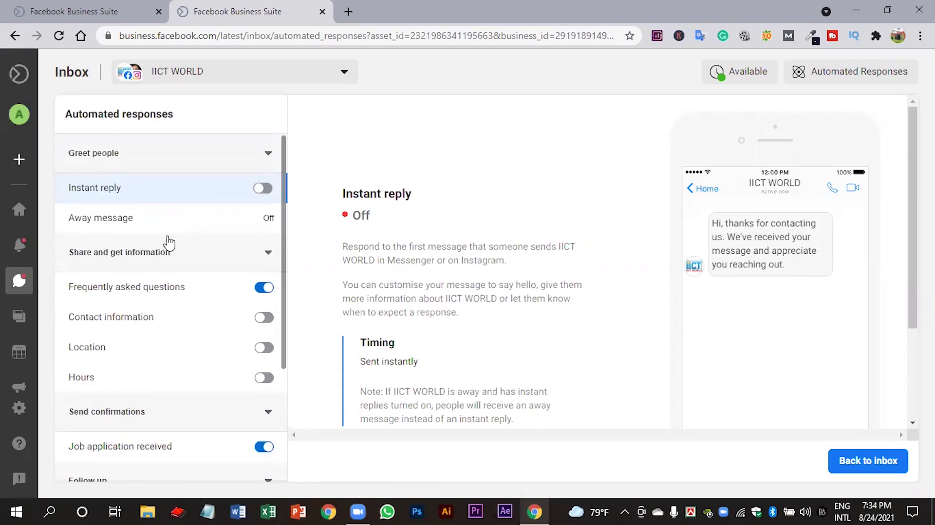
scroll(150, 267, "down", 1)
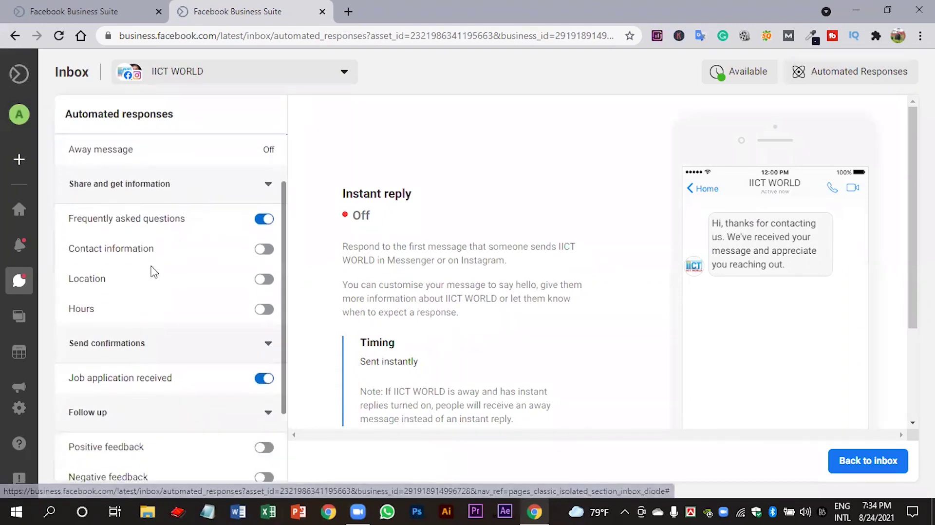
scroll(162, 228, "up", 1)
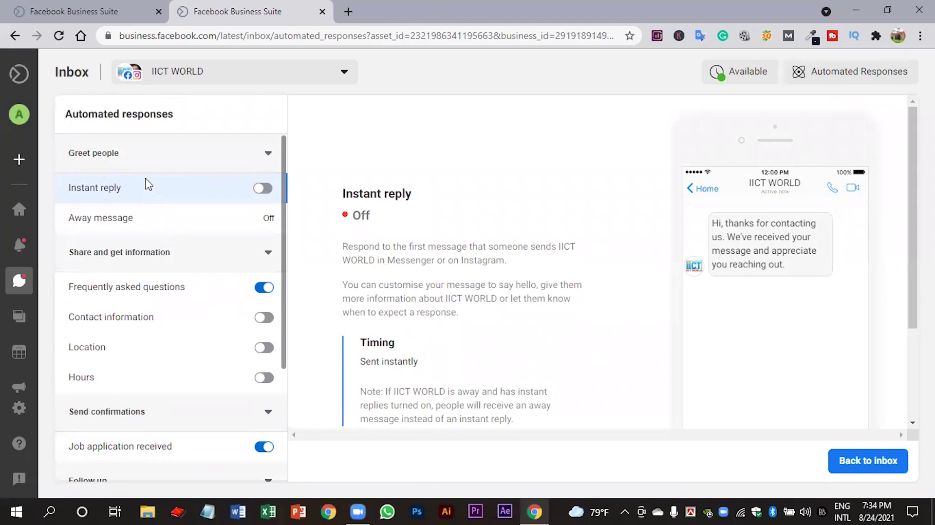
- Collapse the Greet people group and review the description and timing of the Frequently asked questions response
left_click(146, 170)
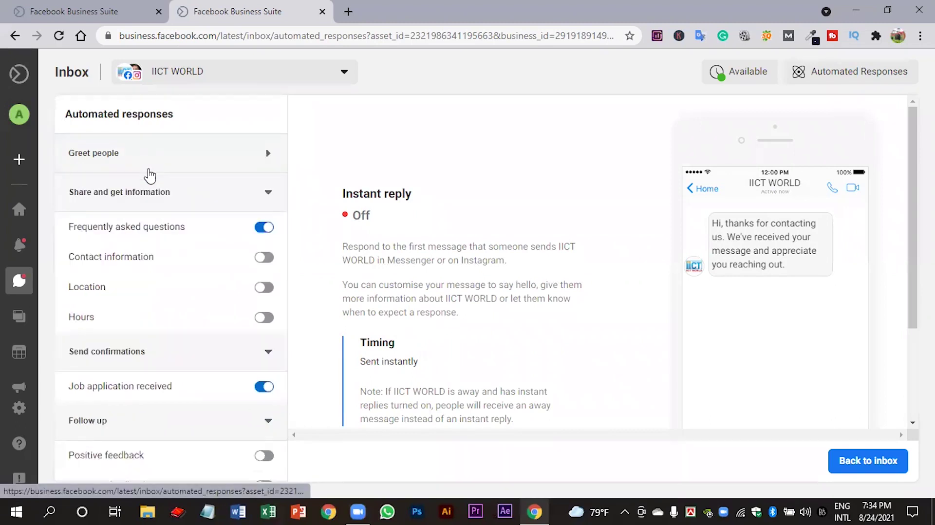
left_click(153, 226)
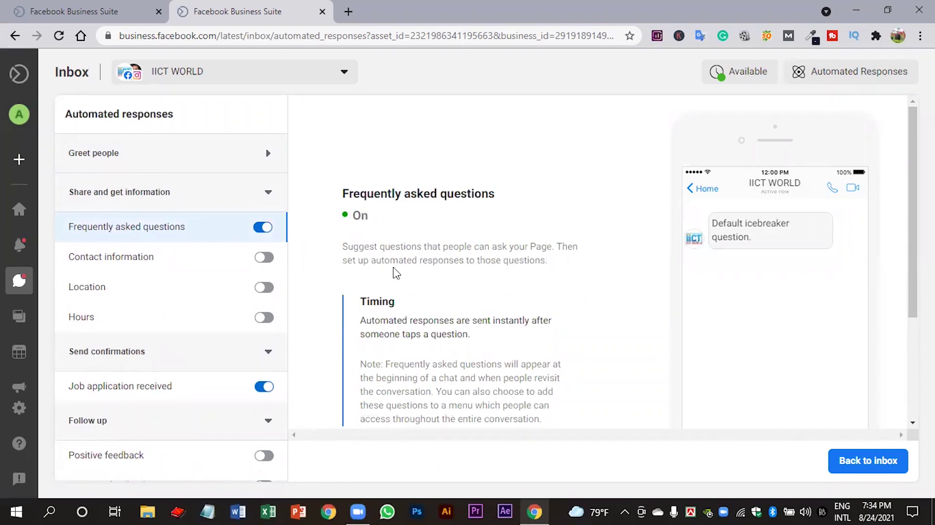
scroll(447, 303, "down", 3)
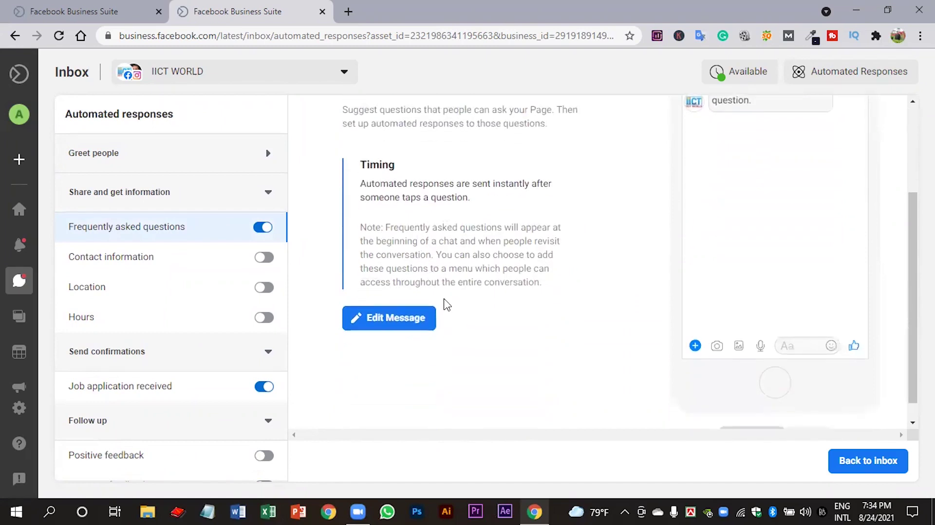
scroll(510, 296, "up", 3)
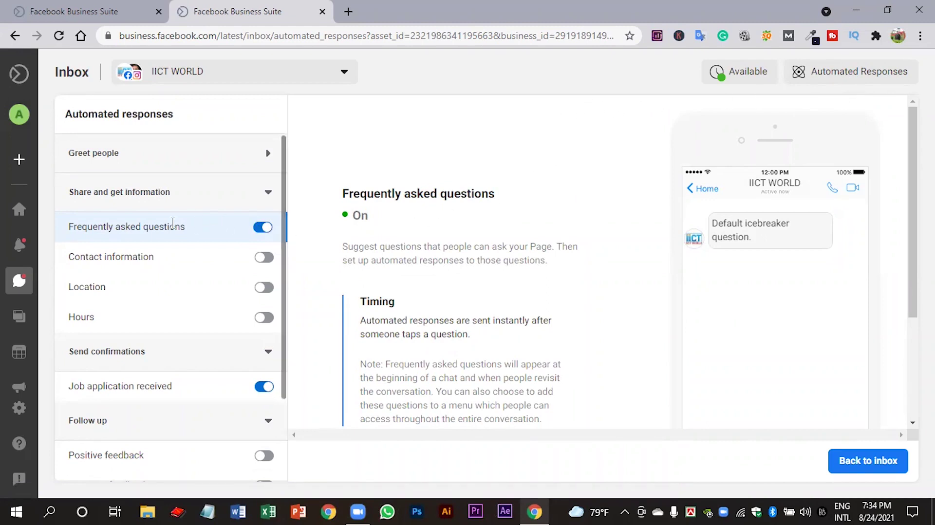
- Expand the Greet people group again and turn on the Instant reply
left_click(178, 162)
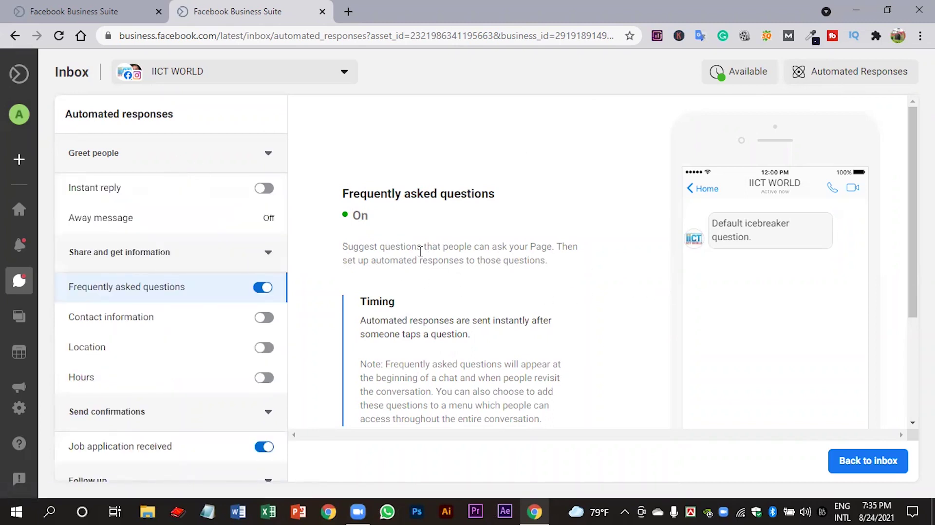
left_click(130, 195)
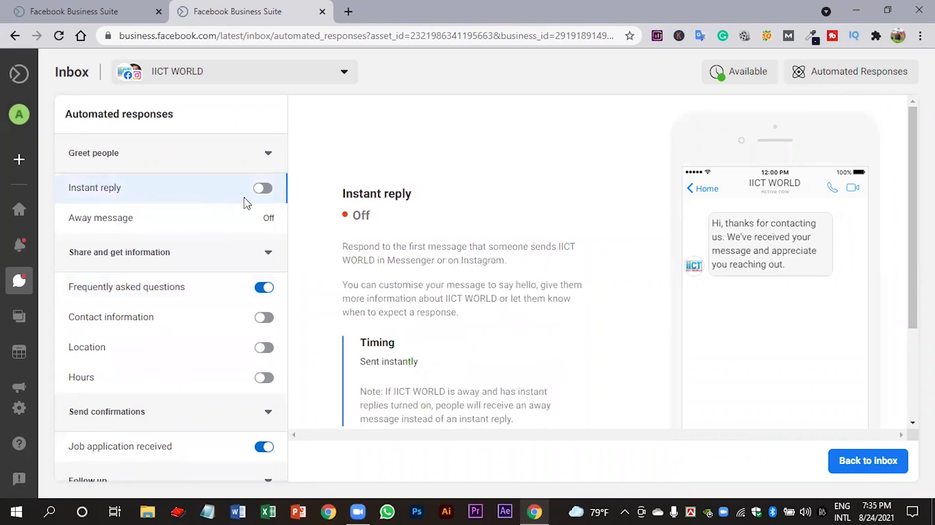
left_click(263, 188)
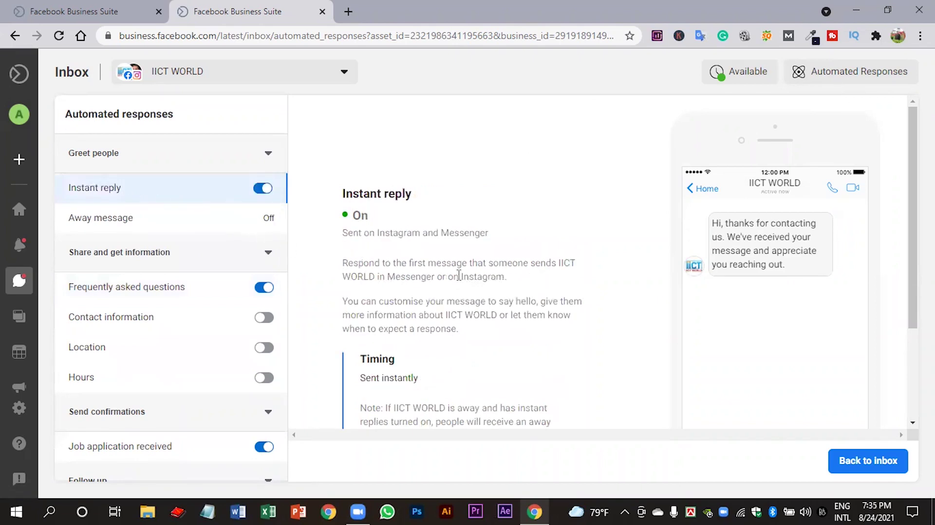
- Open the Instant reply message for editing and examine its text
scroll(459, 276, "down", 3)
left_click(401, 340)
scroll(499, 288, "down", 3)
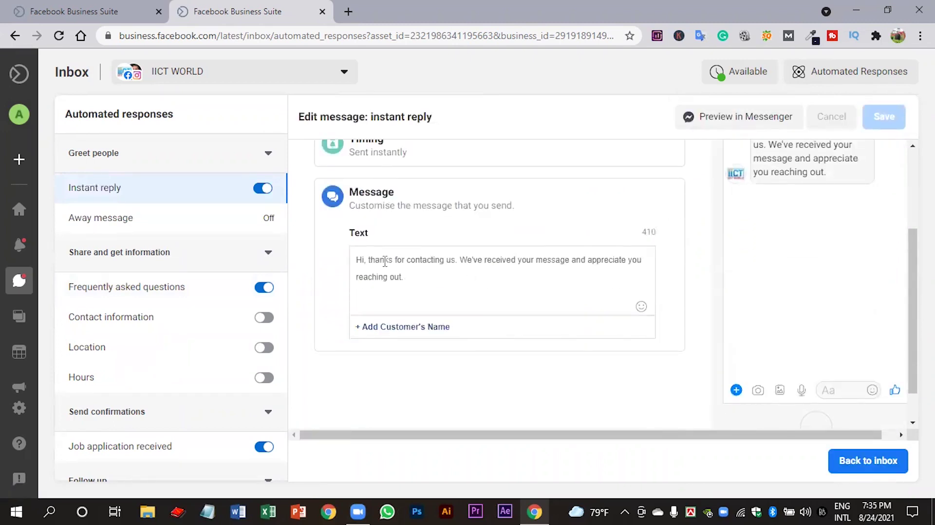
left_click_drag(411, 277, 351, 264)
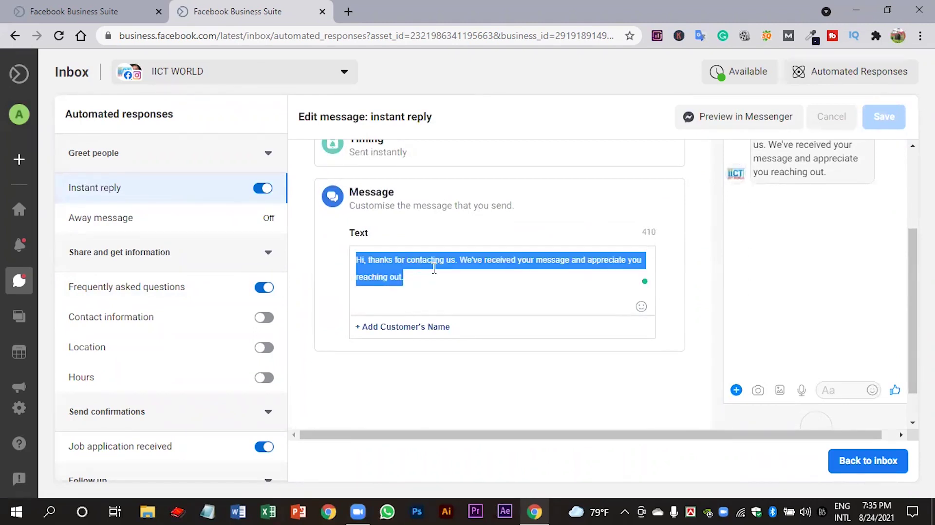
left_click(472, 286)
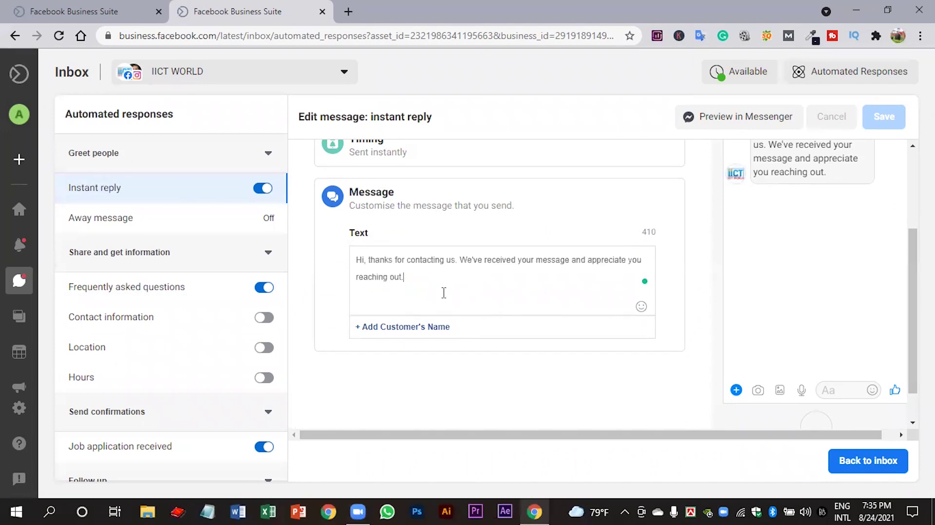
left_click_drag(399, 272, 354, 261)
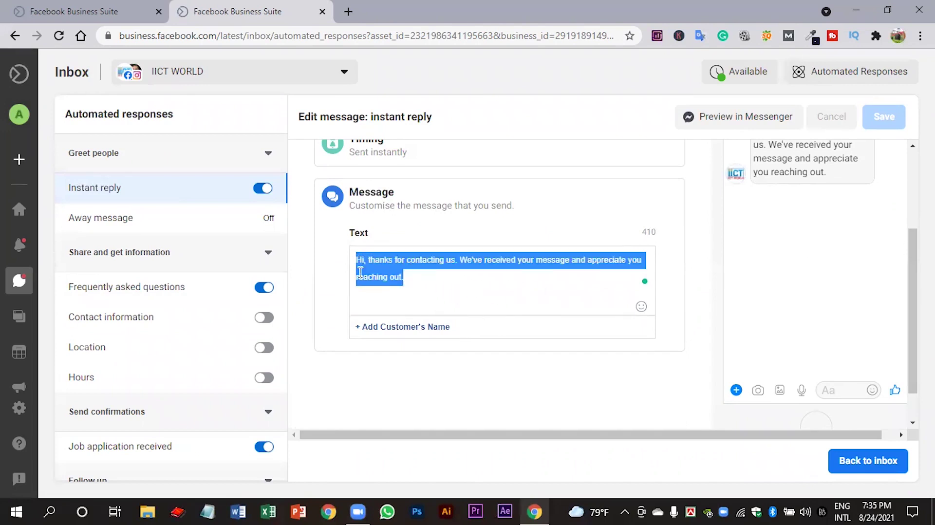
- Review the Instant reply's platform choices, timing and message options, including adding the customer's name
scroll(452, 296, "up", 3)
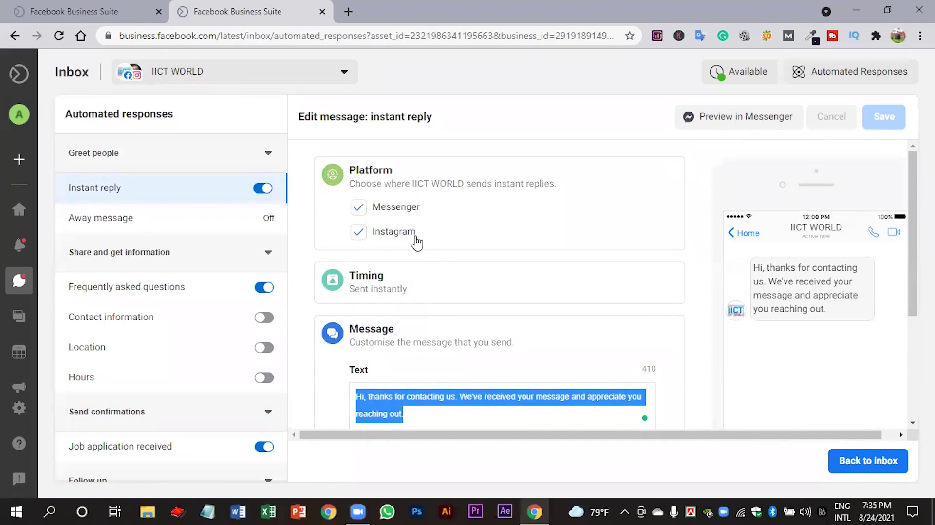
left_click(420, 293)
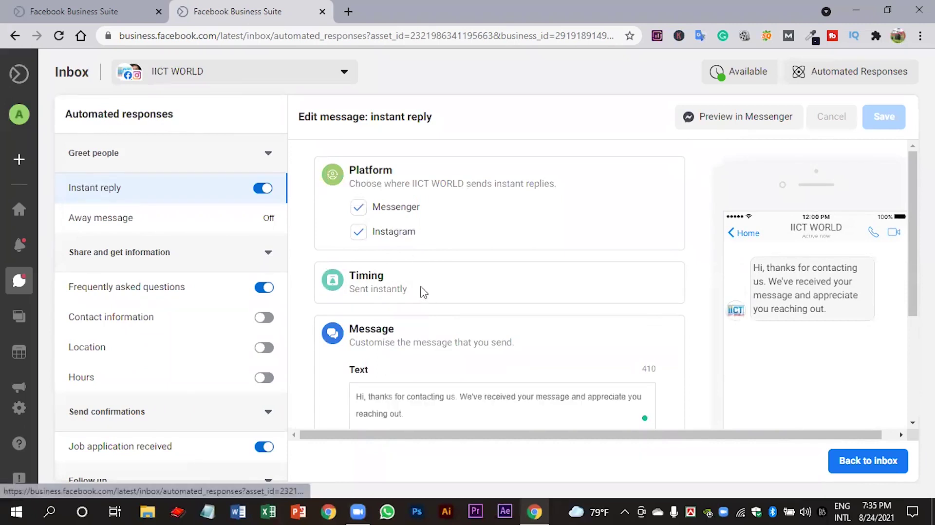
scroll(408, 283, "down", 1)
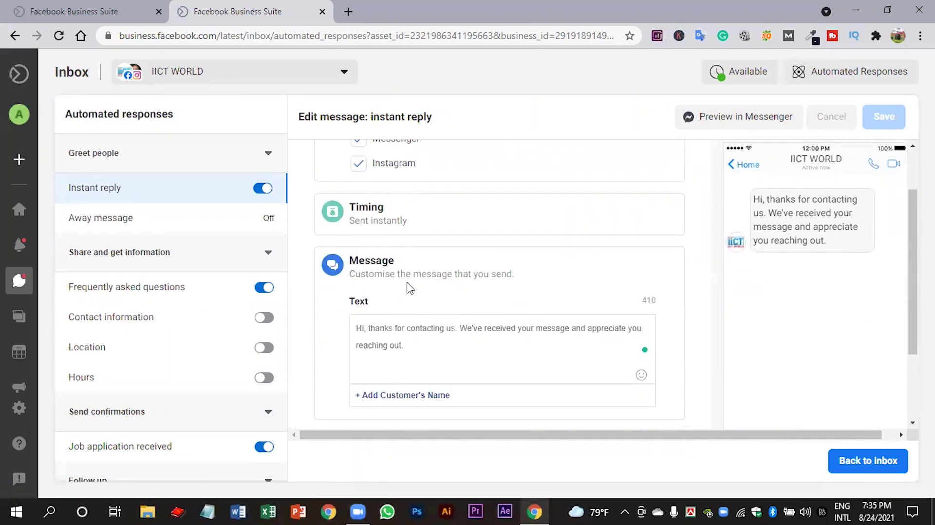
scroll(399, 334, "down", 1)
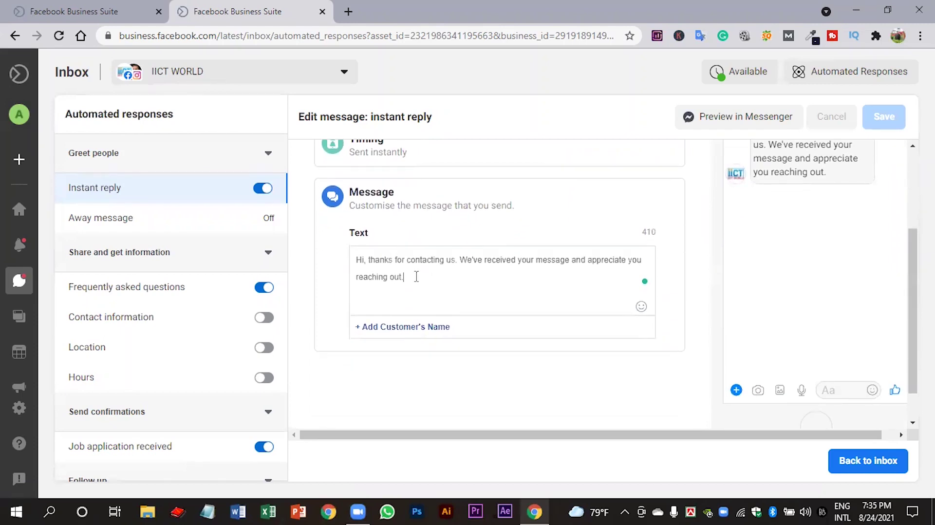
left_click_drag(417, 277, 351, 257)
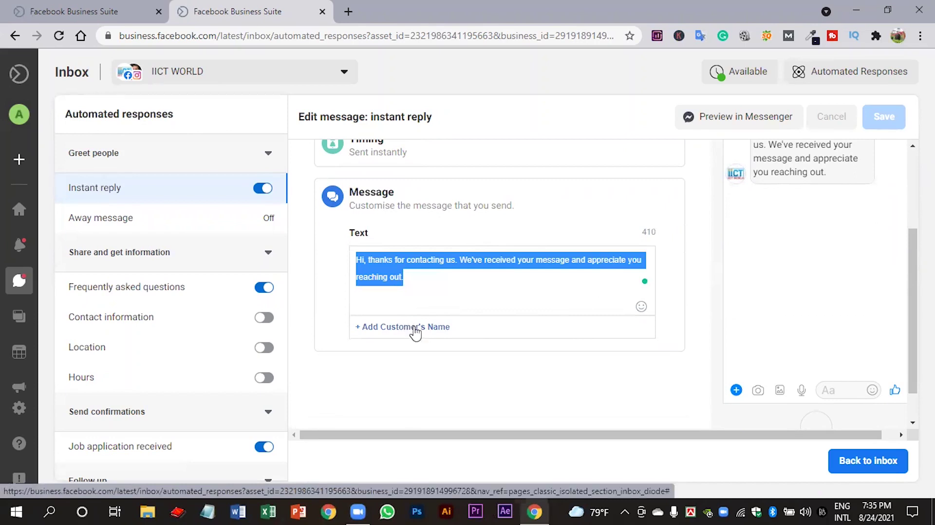
scroll(512, 314, "down", 1)
scroll(514, 319, "up", 4)
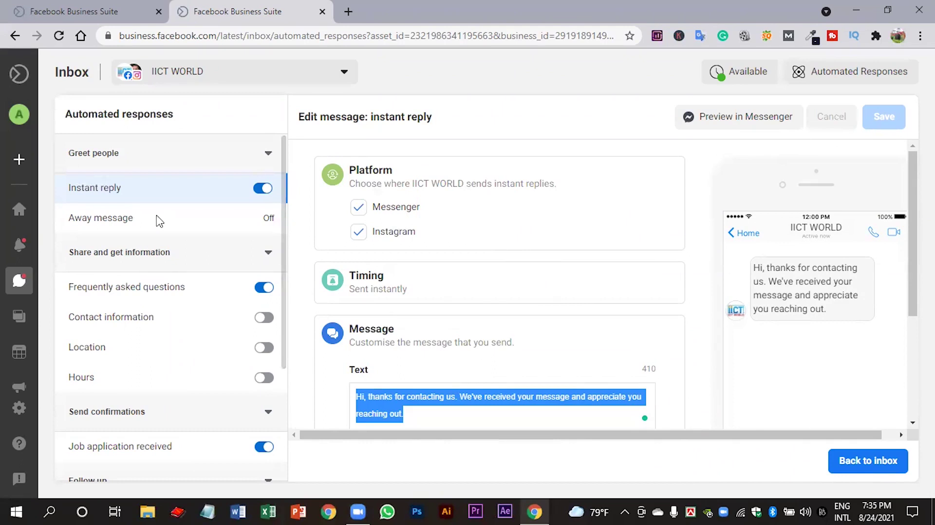
- Open the Frequently asked questions response under Share and get information for editing
scroll(202, 202, "down", 1)
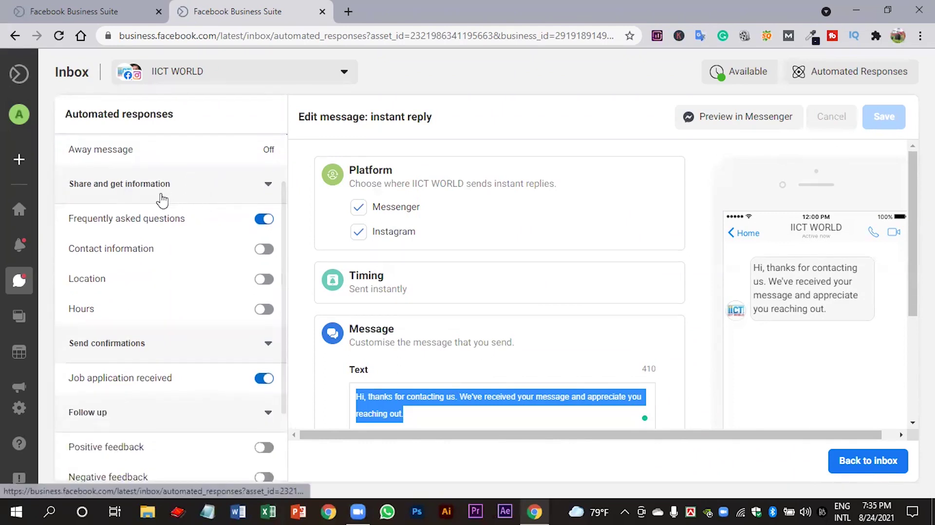
left_click(142, 195)
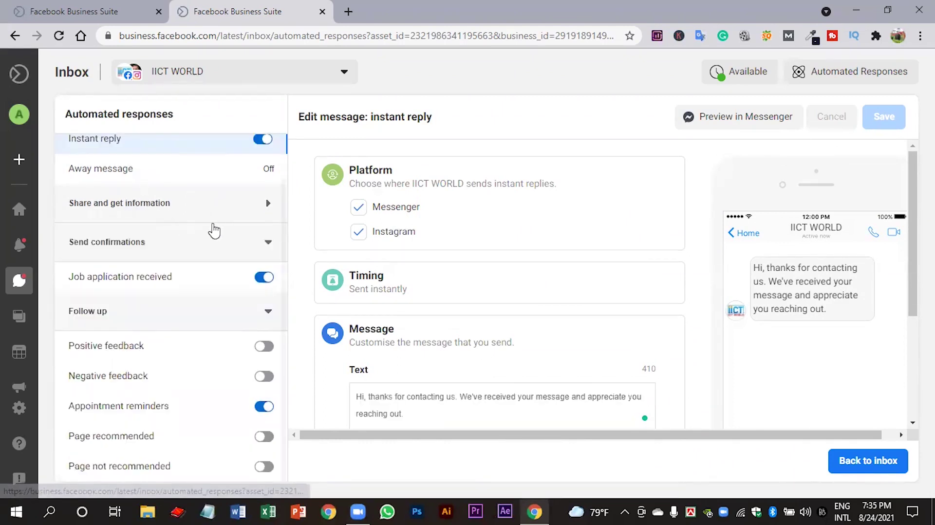
left_click(195, 205)
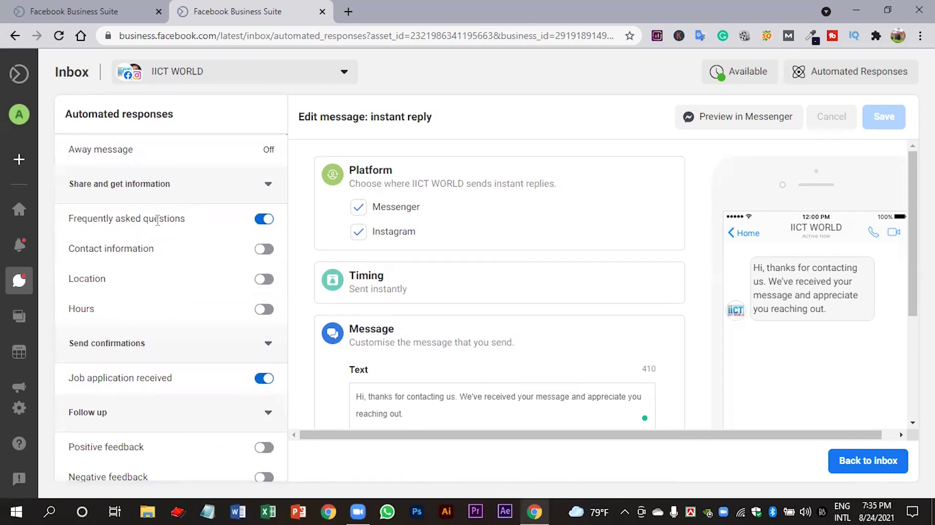
left_click(232, 228)
scroll(449, 279, "down", 1)
scroll(449, 278, "down", 2)
left_click(382, 318)
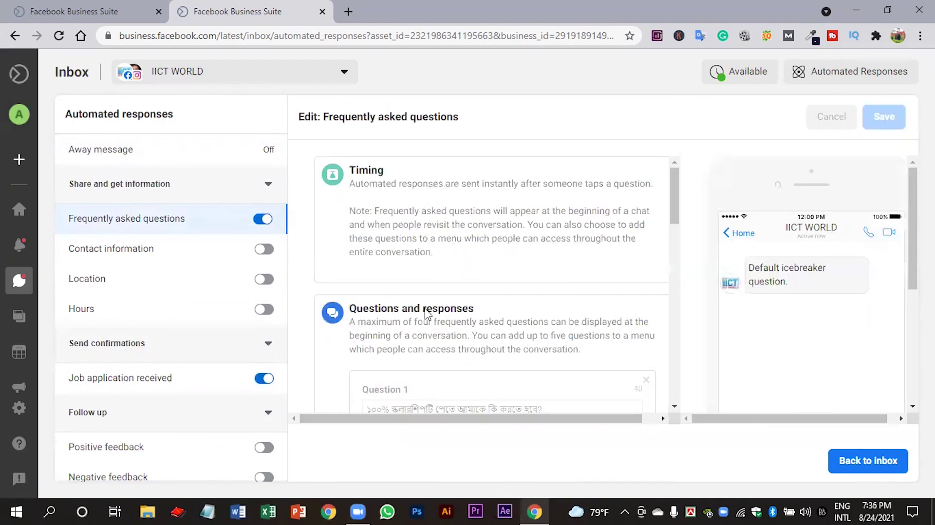
- Examine Question 1 and Question 2 of the frequently asked questions together with their automated responses
scroll(544, 236, "down", 6)
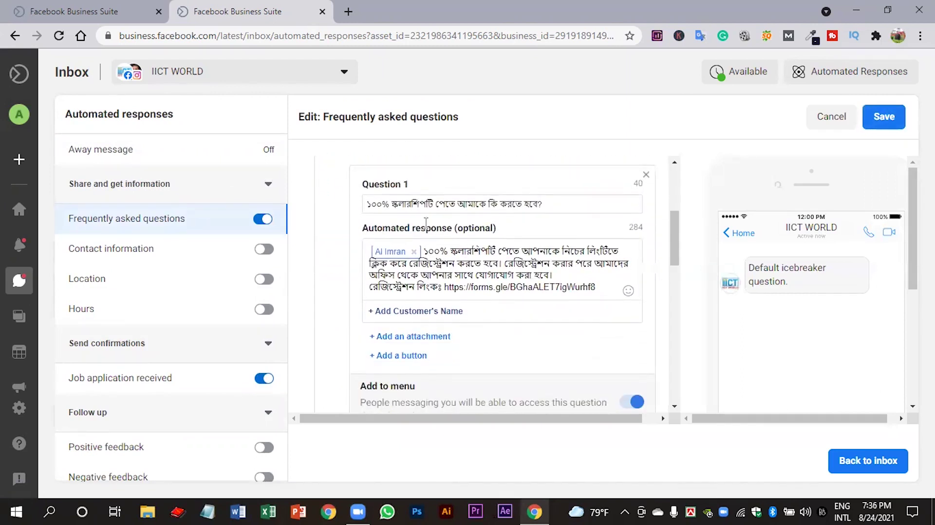
left_click_drag(375, 185, 442, 218)
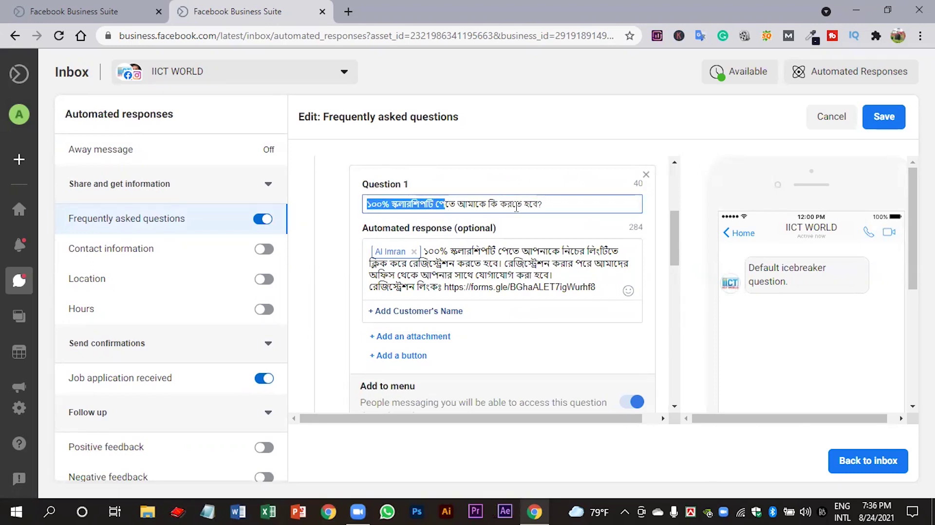
left_click_drag(548, 203, 370, 200)
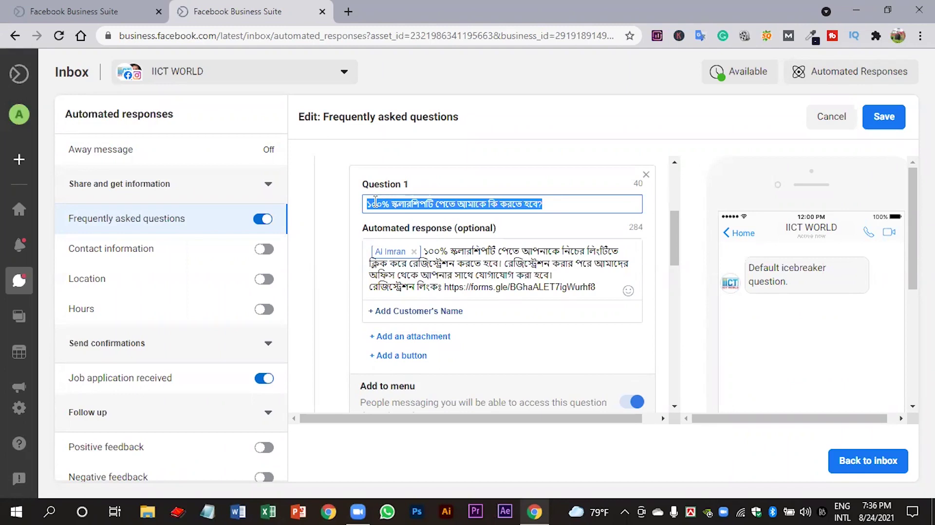
left_click(486, 257)
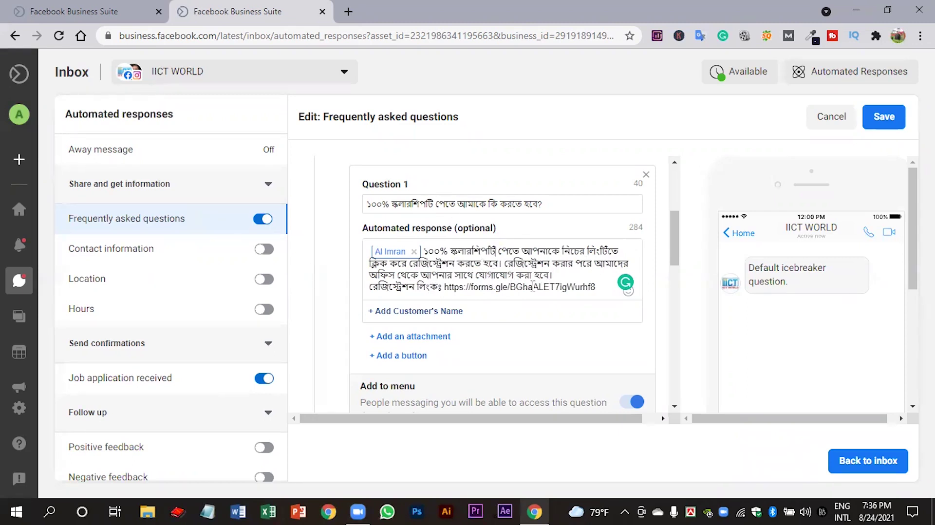
scroll(511, 275, "down", 1)
scroll(502, 263, "up", 1)
scroll(487, 263, "down", 3)
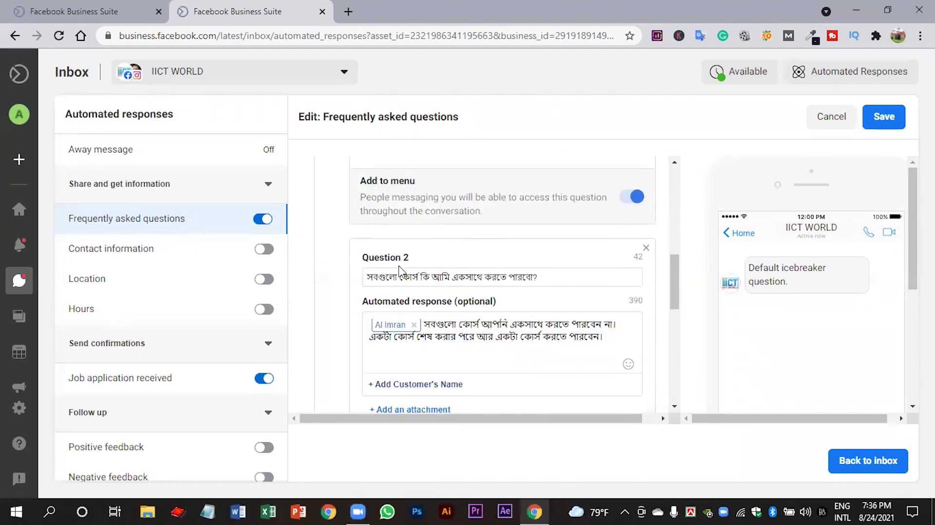
scroll(399, 270, "down", 1)
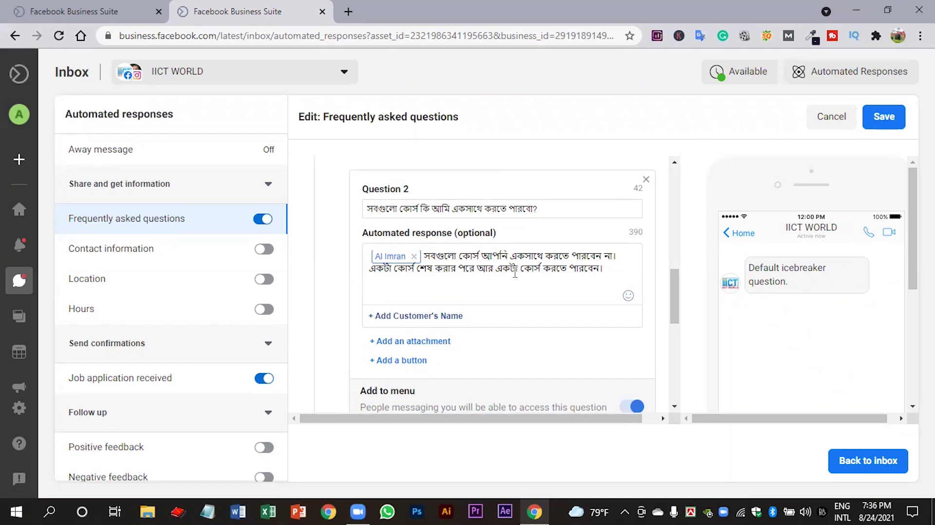
- Check Question 3 of the frequently asked questions and add a blank fourth question below it
scroll(493, 265, "down", 4)
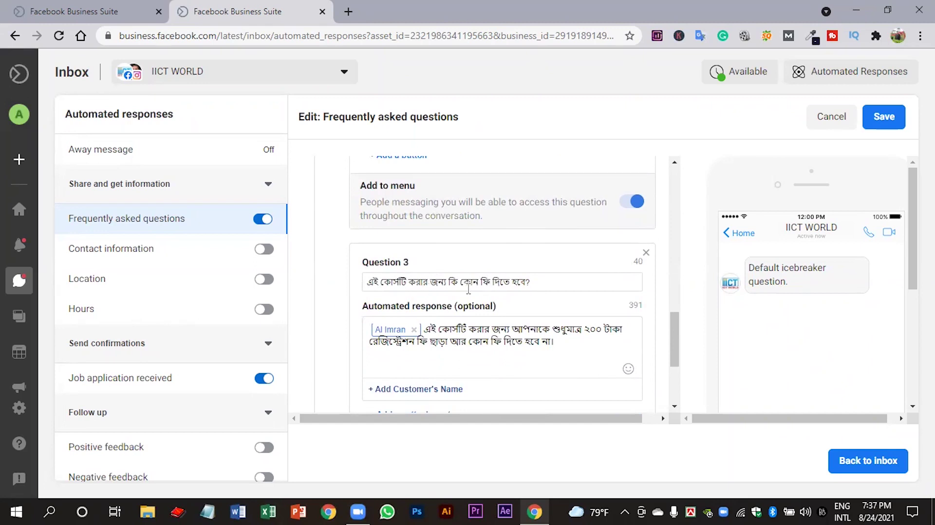
scroll(480, 288, "down", 1)
scroll(497, 261, "down", 2)
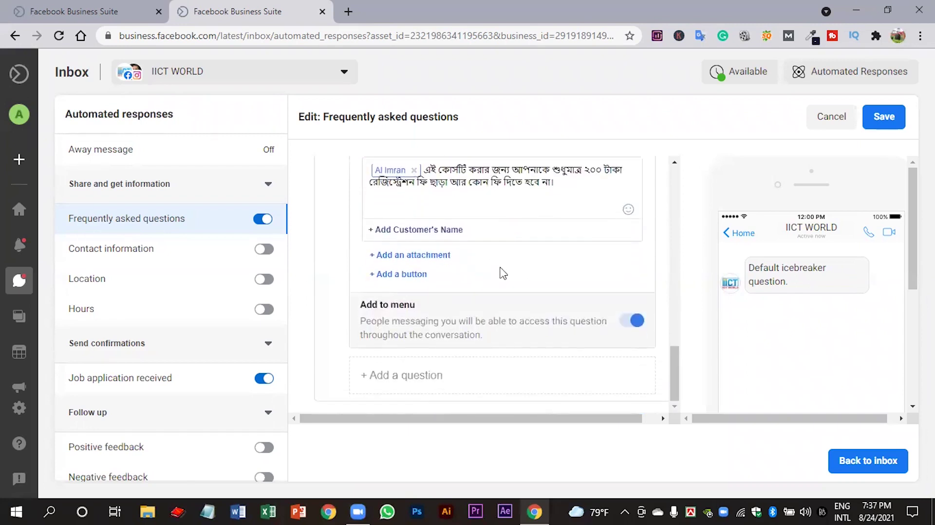
left_click(419, 387)
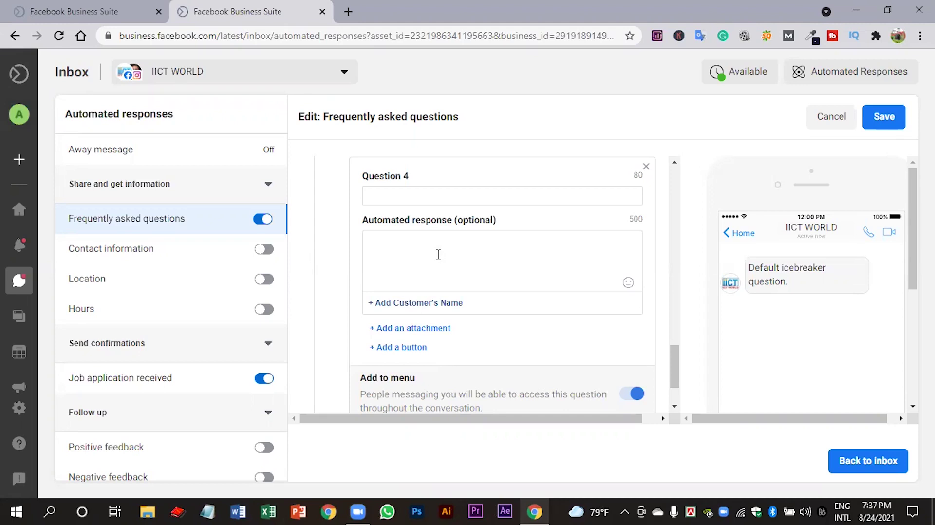
- Review the automated responses and menu options of Questions 1 to 3 in the frequently asked questions
scroll(437, 256, "up", 5)
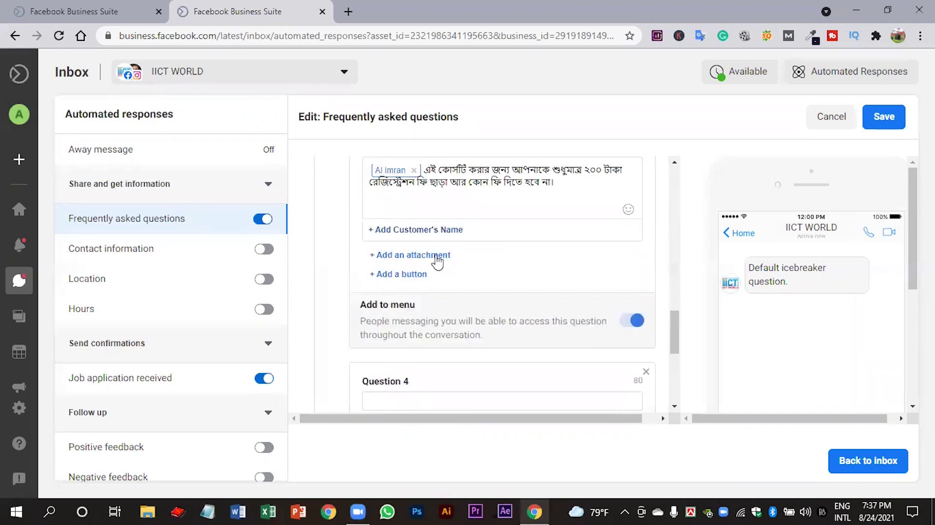
scroll(437, 256, "up", 5)
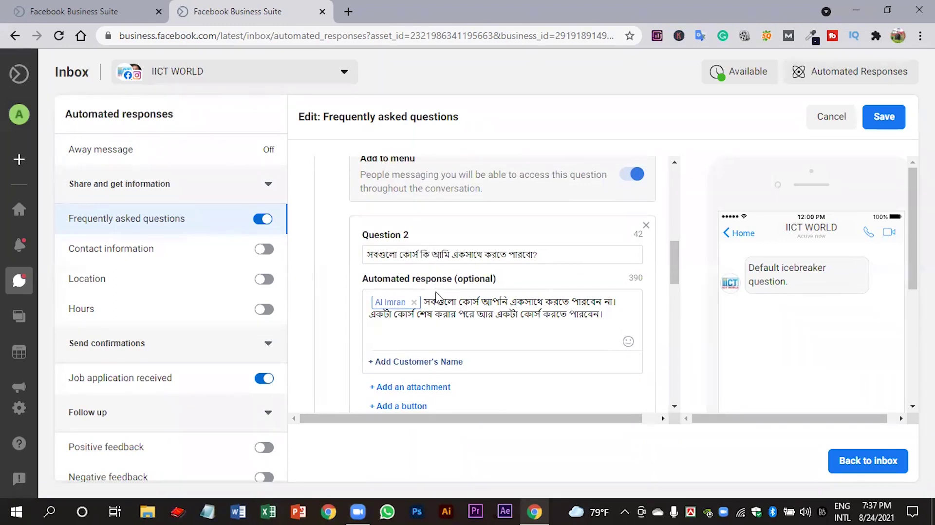
scroll(440, 298, "down", 4)
scroll(440, 309, "down", 5)
scroll(453, 303, "up", 7)
scroll(464, 300, "up", 4)
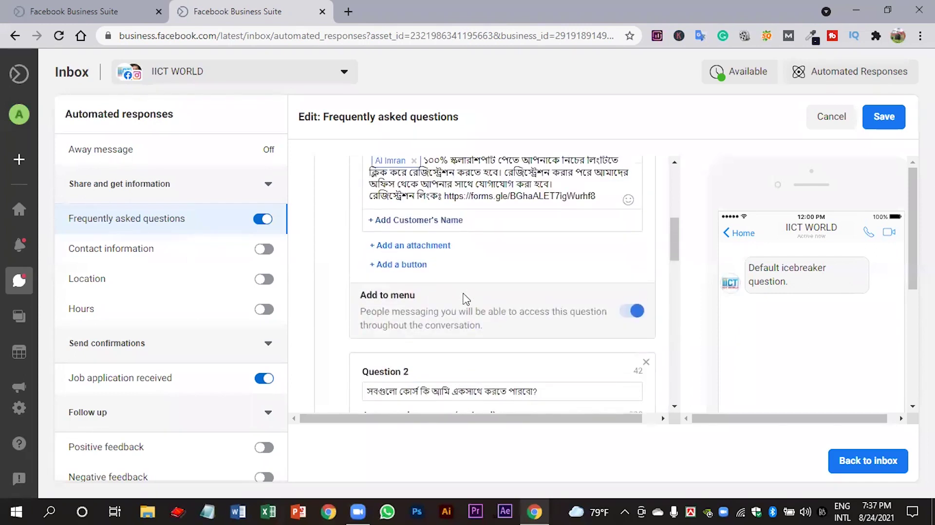
scroll(469, 297, "up", 2)
scroll(471, 295, "up", 1)
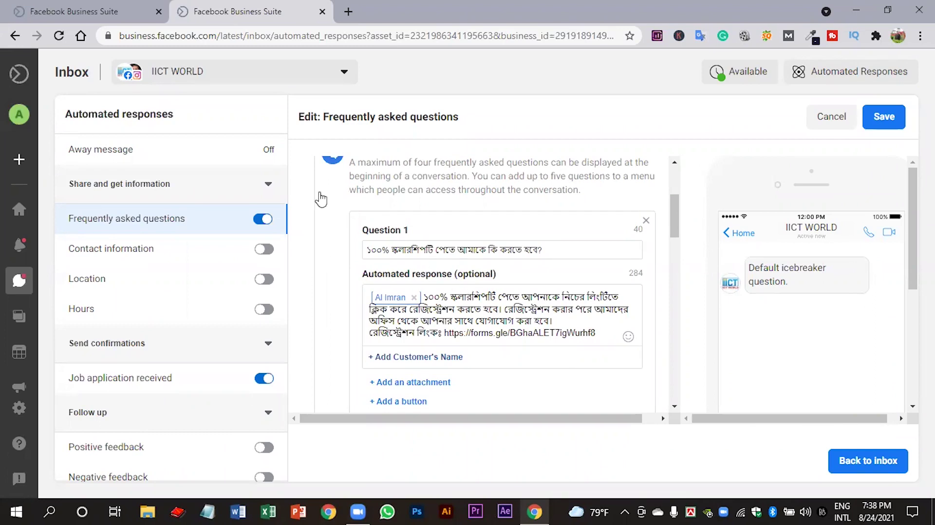
scroll(341, 234, "down", 1)
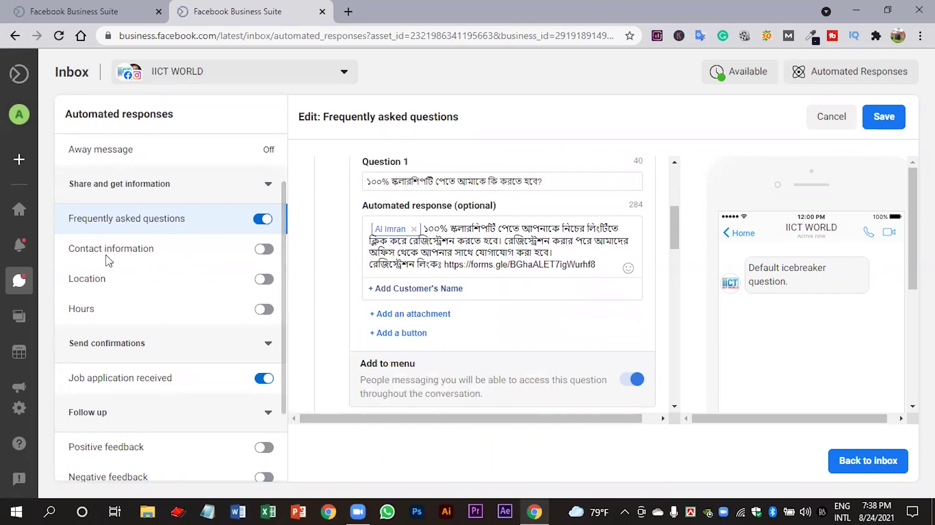
- Look through the remaining automated responses and open the Job application received message for editing
left_click(263, 250)
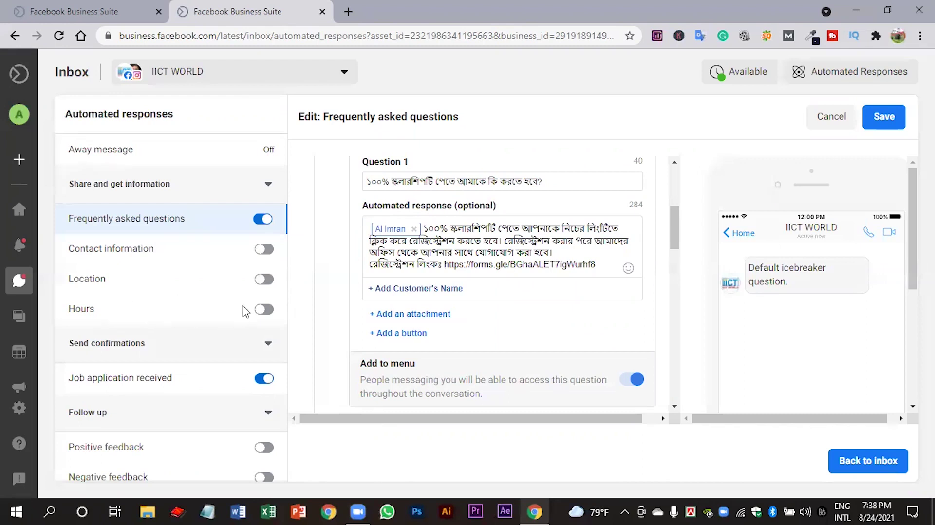
scroll(246, 312, "down", 1)
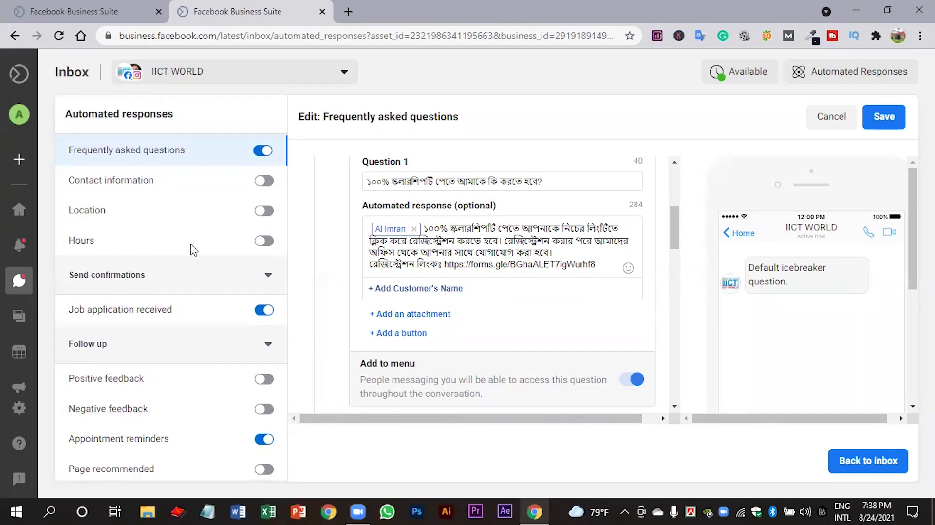
scroll(193, 250, "down", 1)
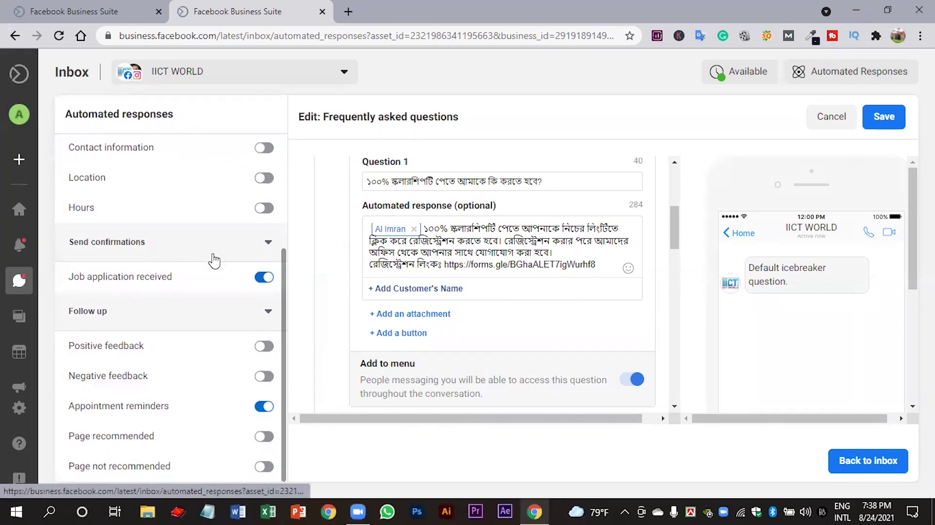
left_click(184, 279)
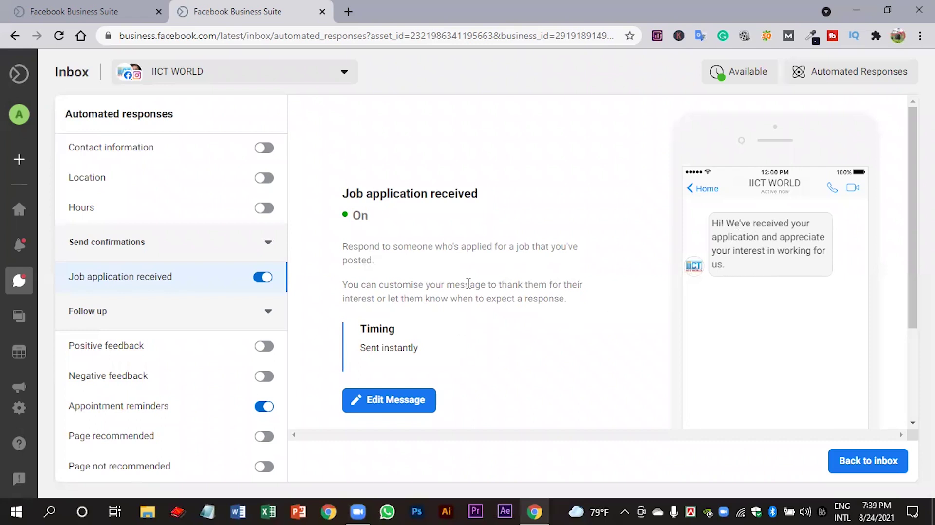
left_click(386, 400)
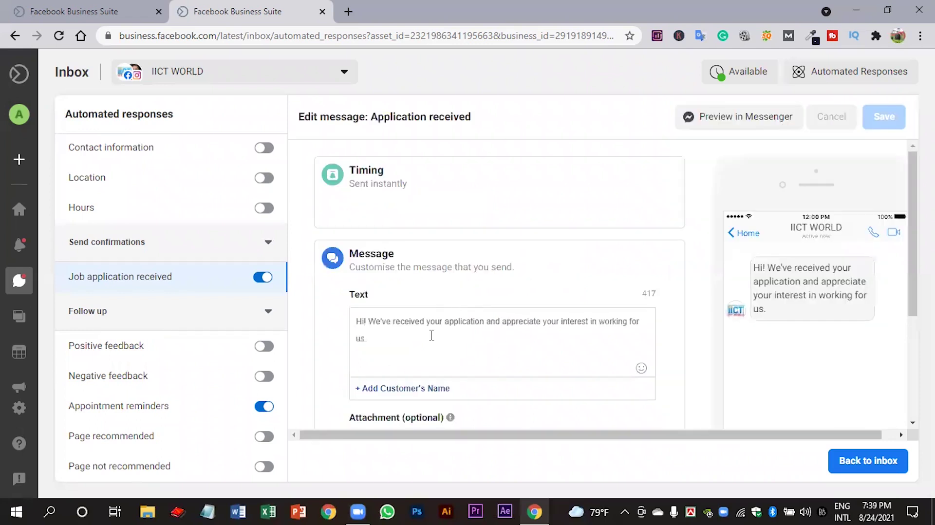
- Examine the Application received message's timing and text, together with its customer name, attachment and button options
left_click_drag(375, 334, 352, 320)
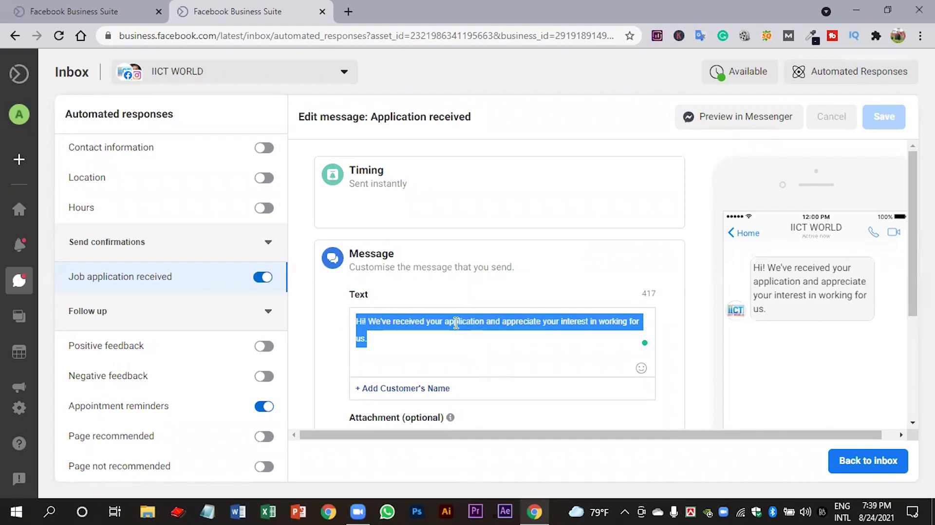
scroll(456, 323, "down", 1)
scroll(458, 330, "up", 1)
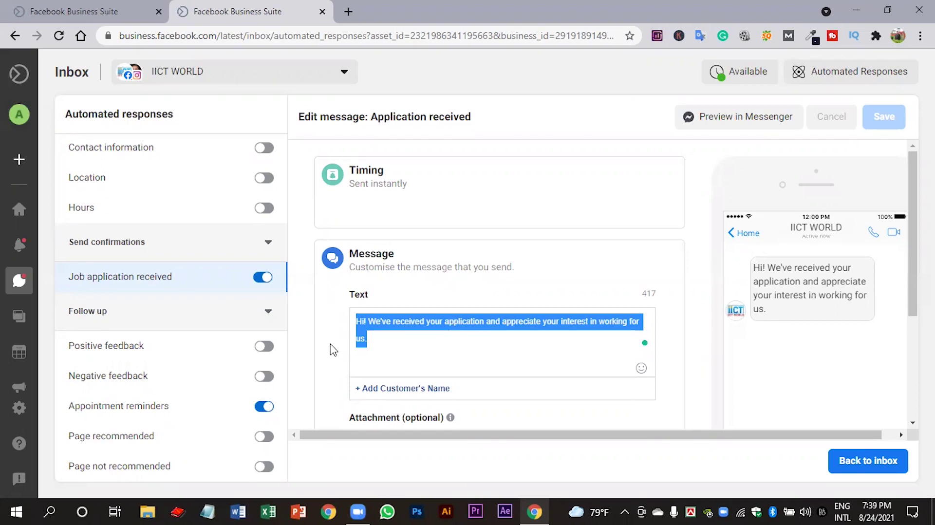
scroll(335, 342, "down", 2)
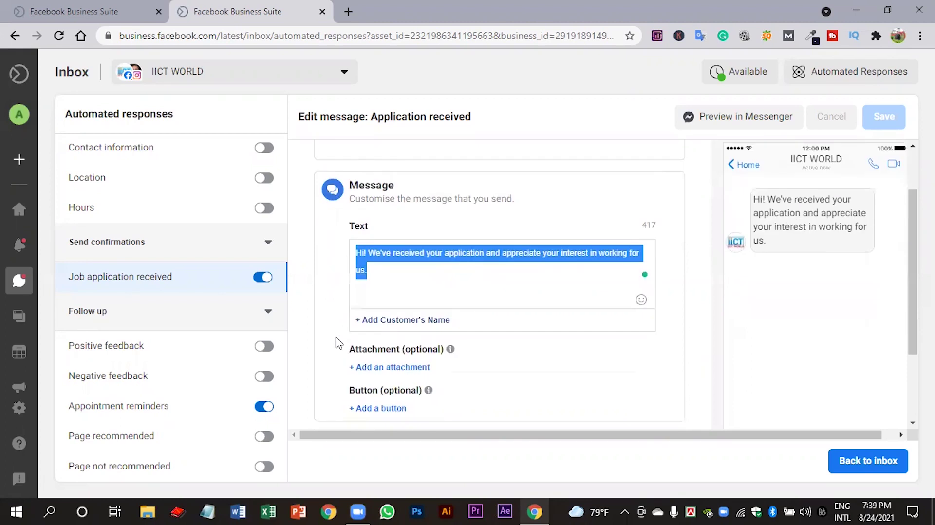
scroll(328, 310, "up", 2)
scroll(322, 265, "down", 2)
scroll(324, 272, "up", 2)
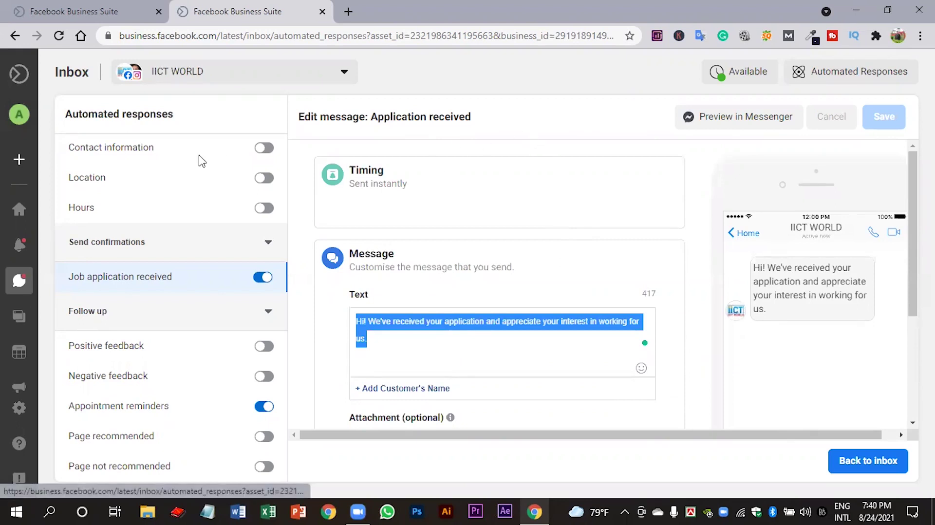
- Open the new customer message to IICT WORLD from the Facebook notifications and read through its conversation
left_click(78, 6)
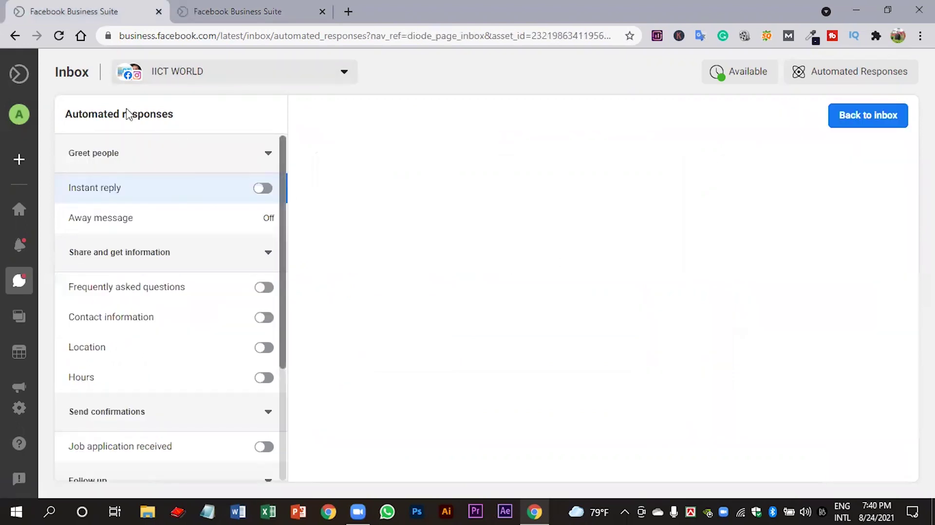
left_click(15, 37)
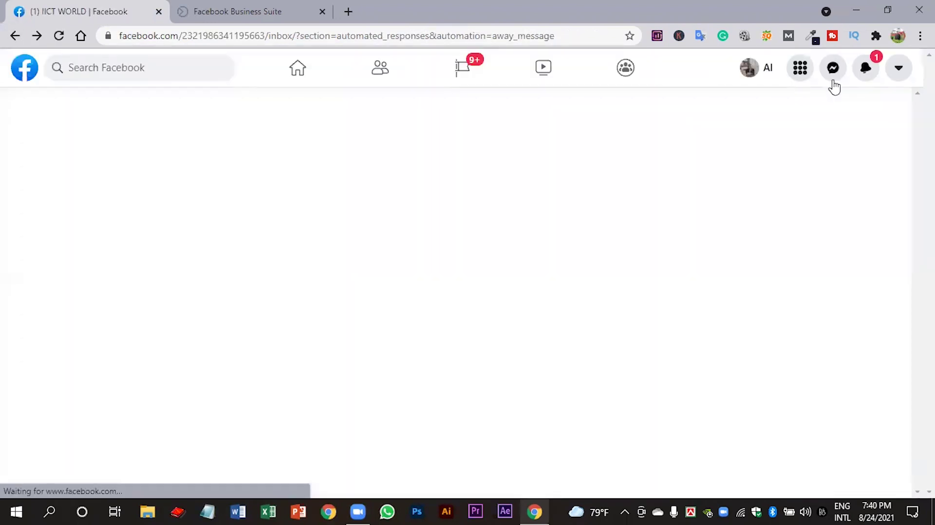
left_click(866, 68)
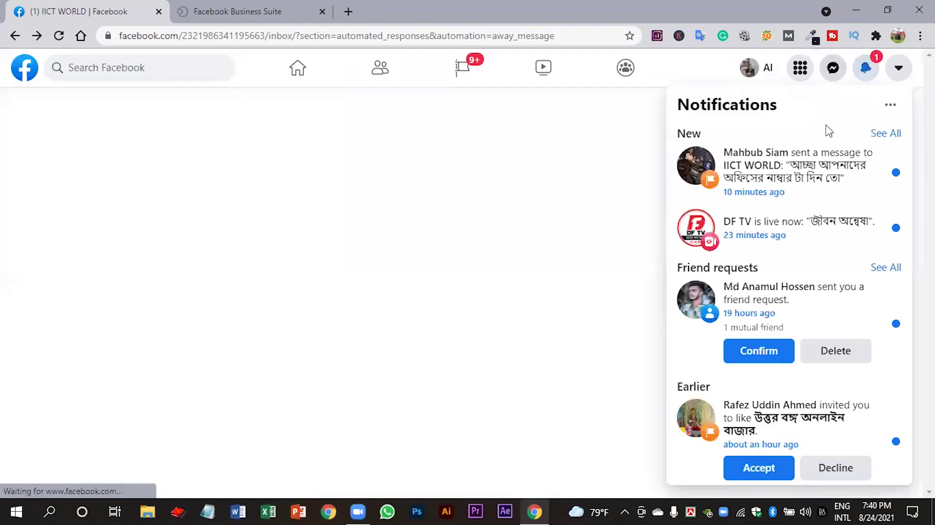
left_click(813, 165)
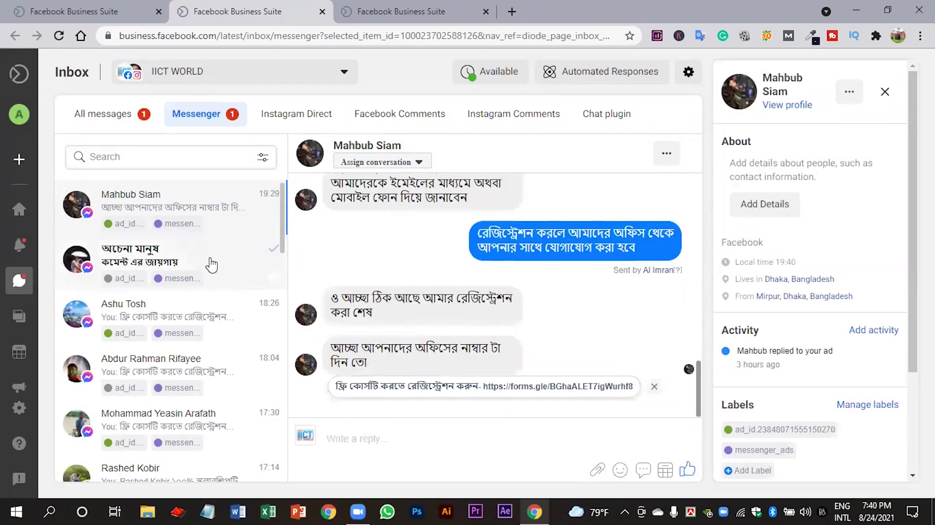
scroll(422, 263, "up", 5)
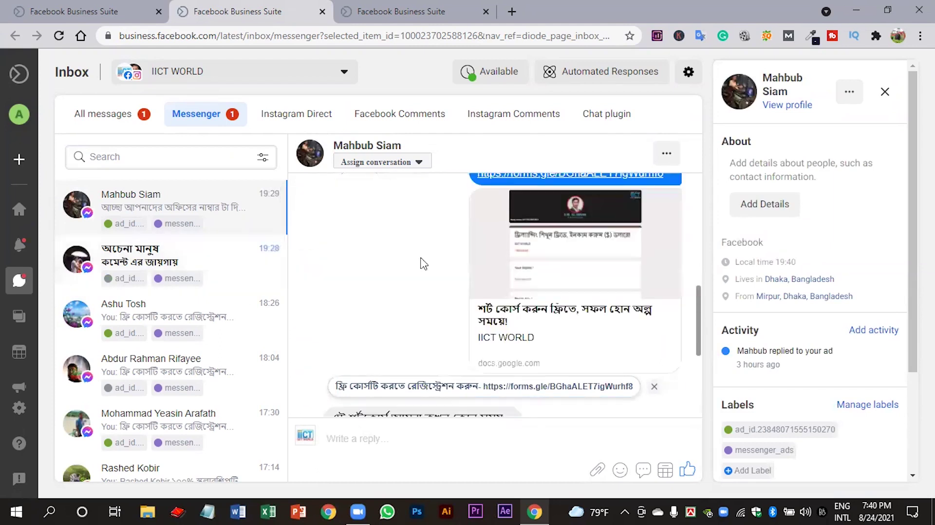
scroll(421, 264, "down", 5)
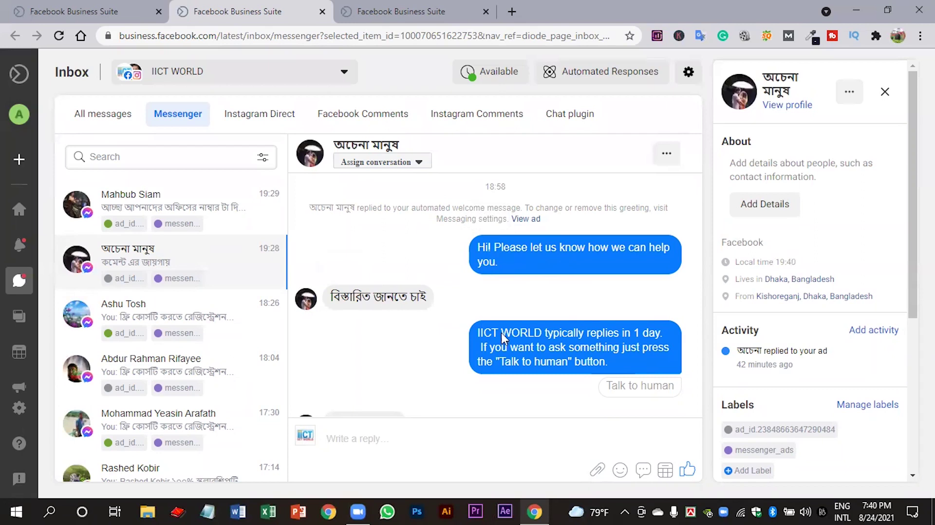
- Examine the automated replies in the second customer's Messenger conversation and view the form screenshot the customer sent
scroll(589, 297, "down", 2)
scroll(577, 267, "down", 2)
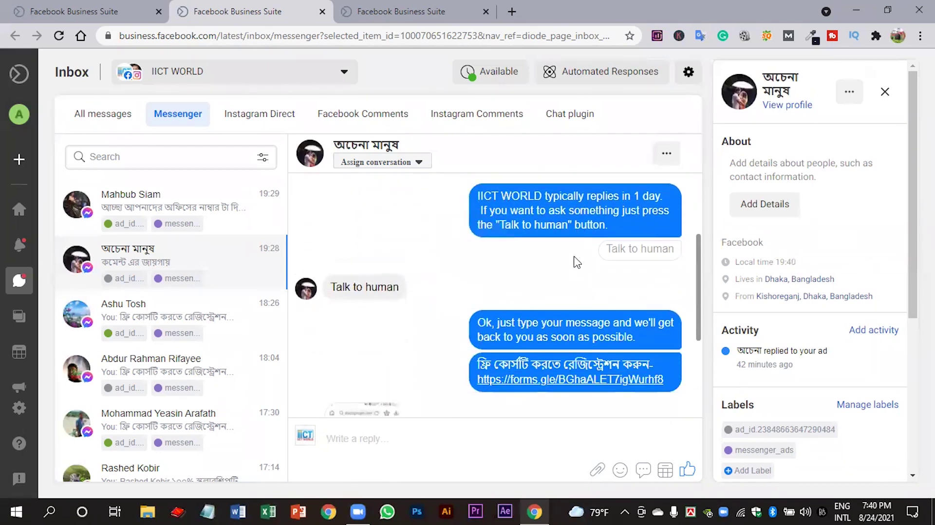
scroll(574, 262, "down", 2)
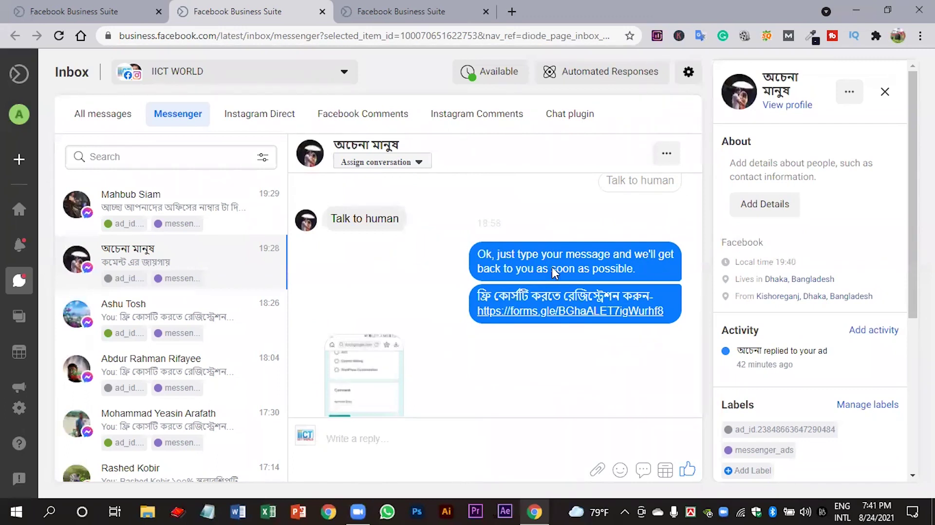
scroll(516, 248, "up", 5)
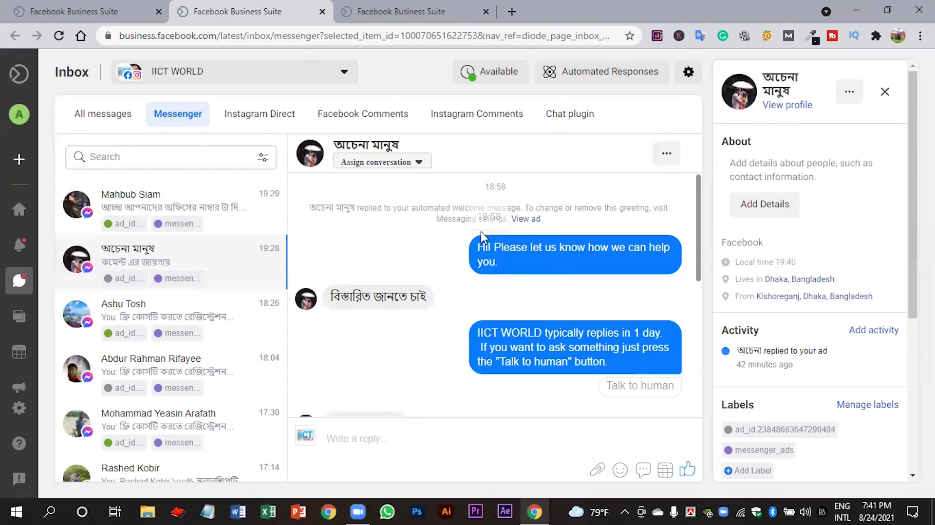
scroll(476, 249, "down", 3)
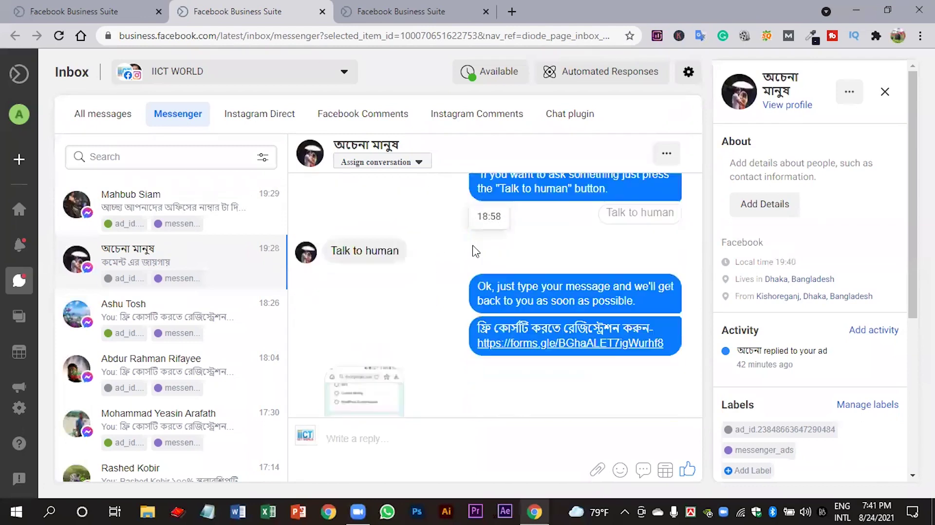
scroll(476, 251, "down", 3)
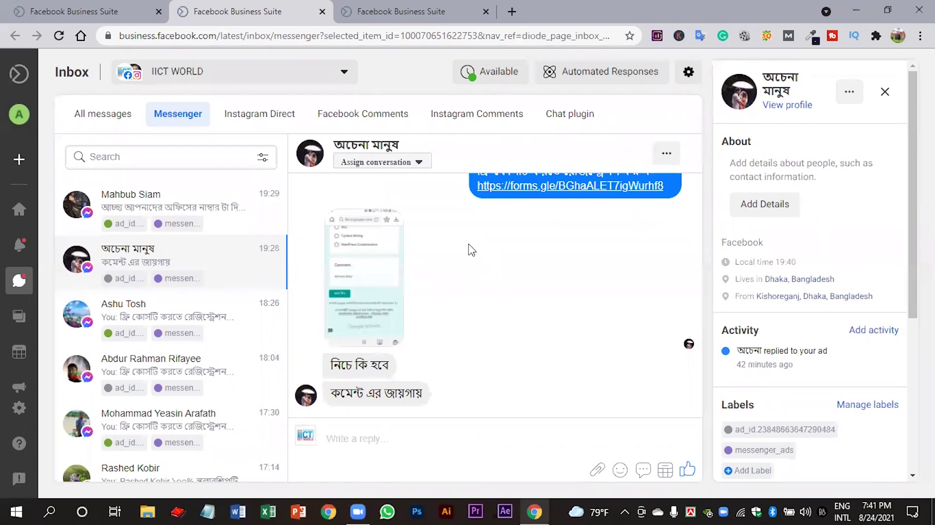
left_click(379, 258)
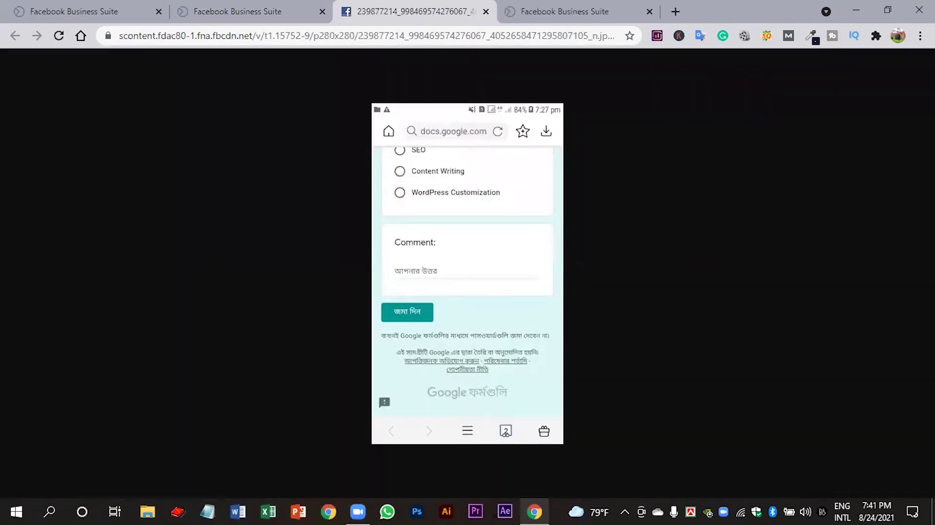
left_click(487, 12)
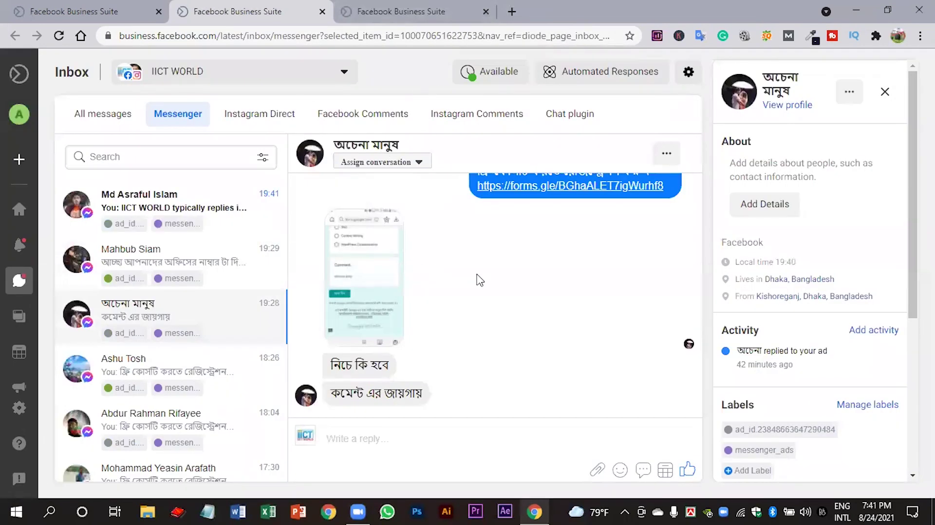
- Send the reply "কিছু দিতে হবে না" to the customer's question about the form's comment field
left_click(362, 428)
key("Tab")
key("Tab")
key("Tab")
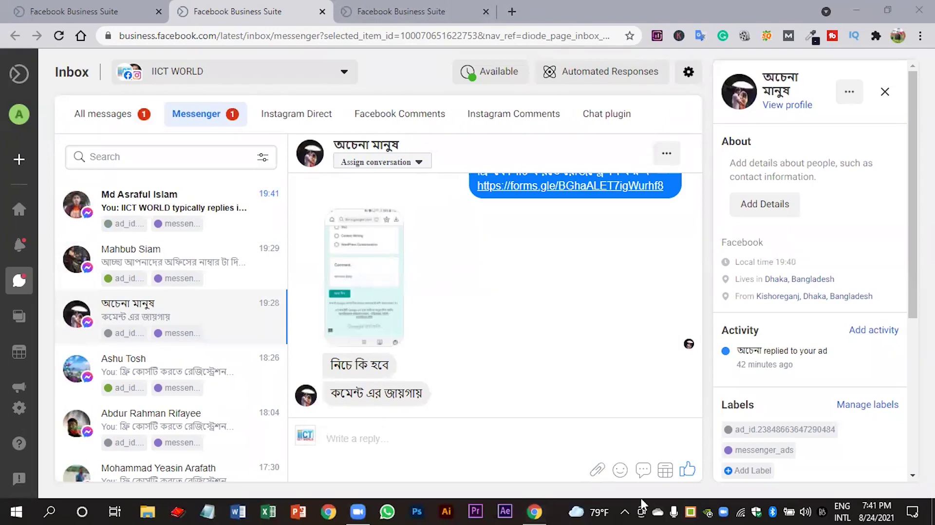
left_click(359, 429)
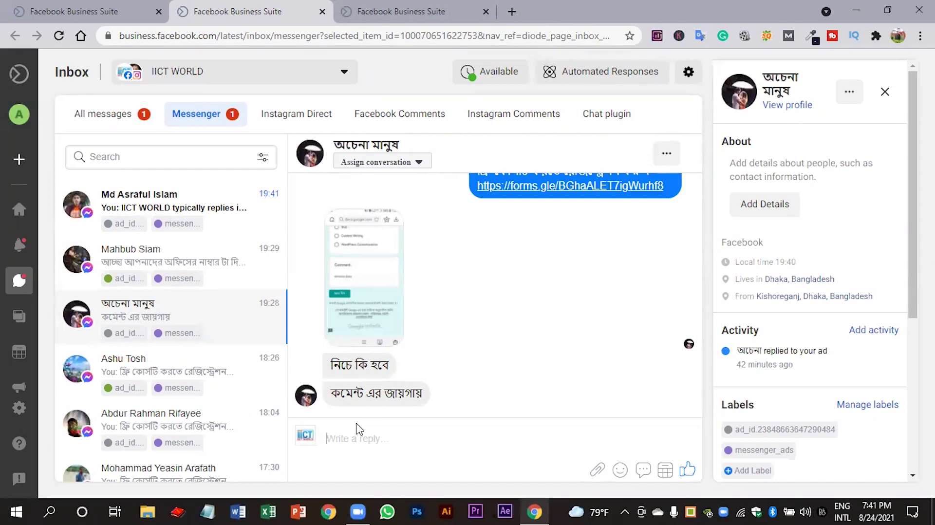
type("কিছু")
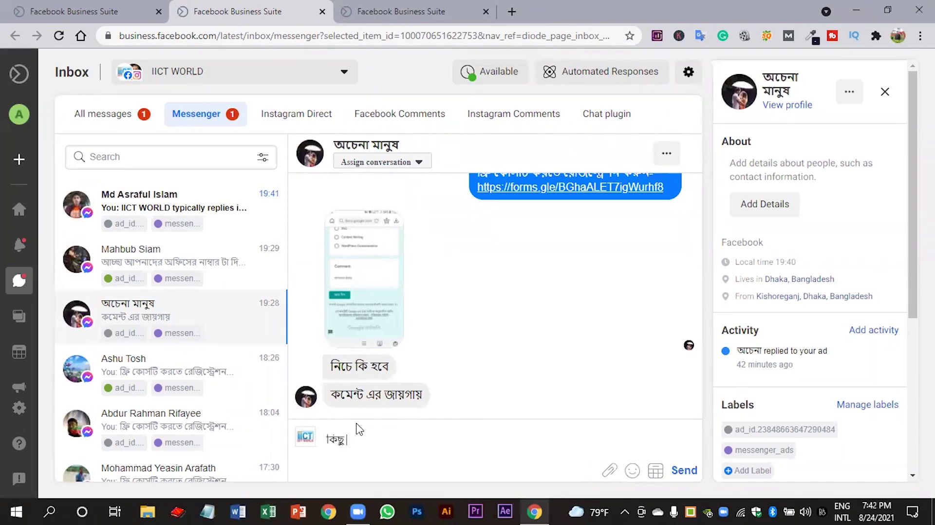
type(" দিতে হবে না")
key("Return")
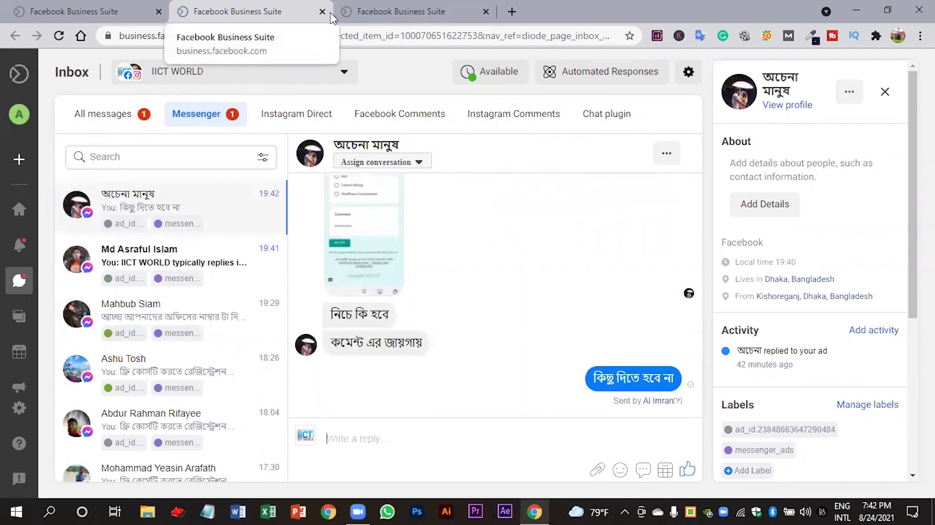
- Return to the Application received message editor and view its attachment and button options
left_click(370, 12)
scroll(365, 209, "down", 3)
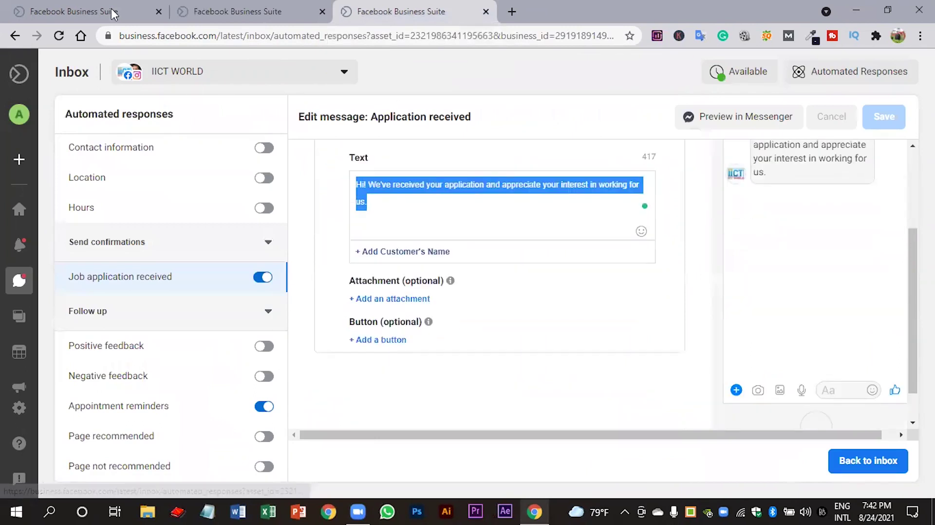
- Open the newest customer conversation in Messenger and send the suggested reply "ফ্রি কোর্সটি করতে রেজিস্ট্রেশন করুন-" with its Google Forms registration link
left_click(111, 7)
left_click(251, 10)
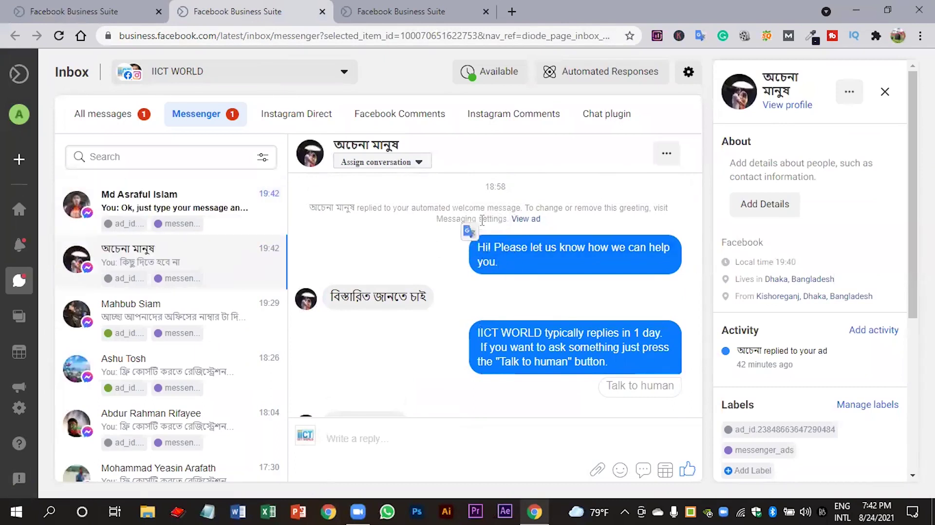
left_click(205, 209)
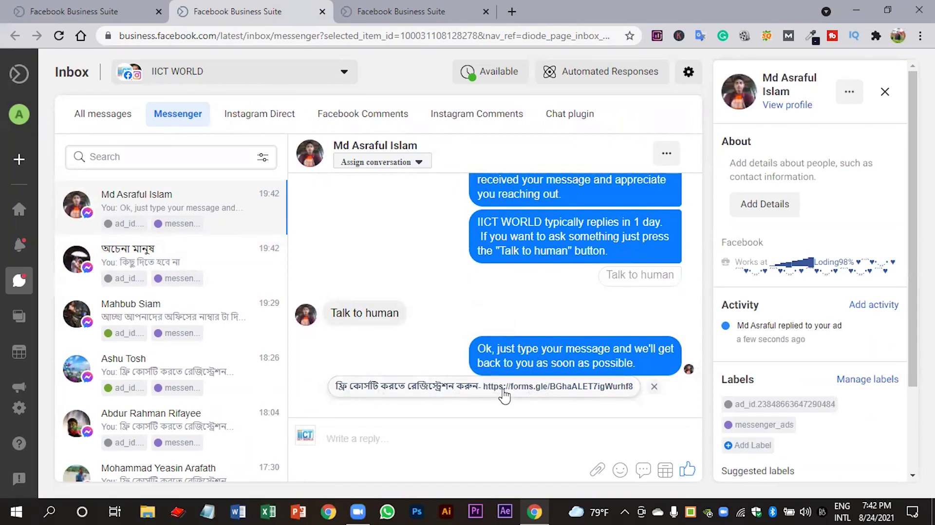
scroll(526, 307, "up", 3)
scroll(526, 307, "down", 3)
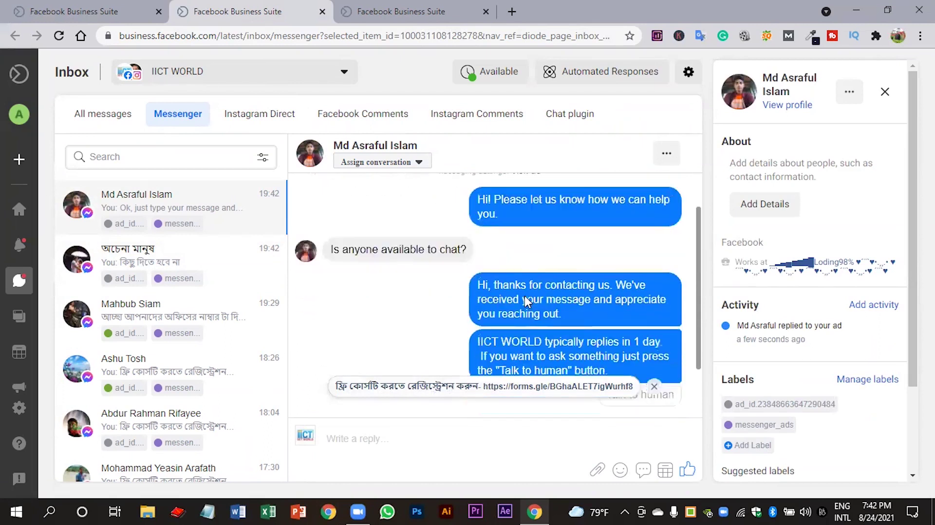
left_click(509, 390)
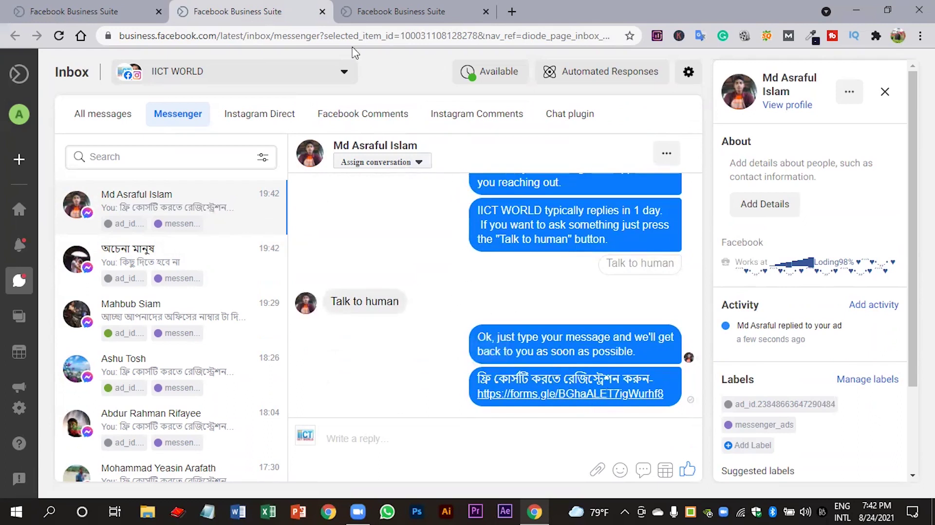
- Return to the Application received message editor and review its timing, message text, attachment and button settings
left_click(387, 10)
scroll(438, 268, "up", 3)
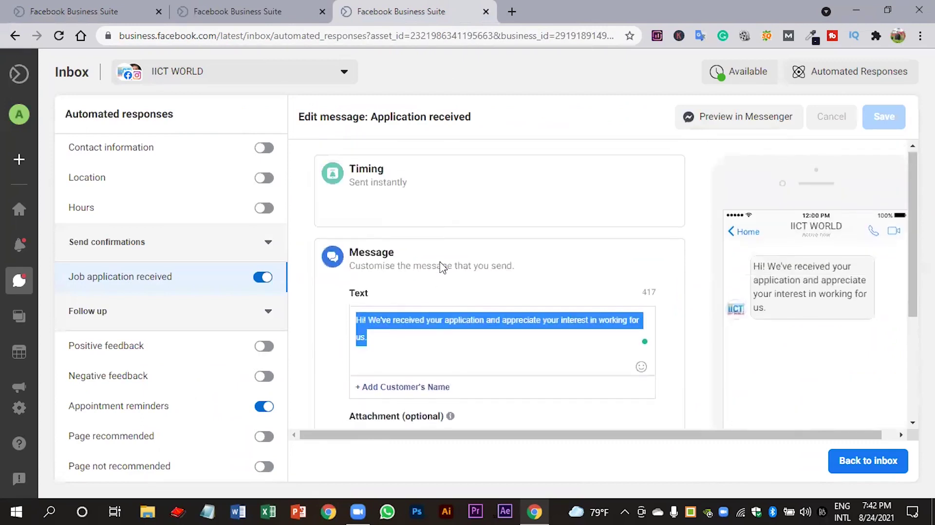
scroll(441, 266, "down", 4)
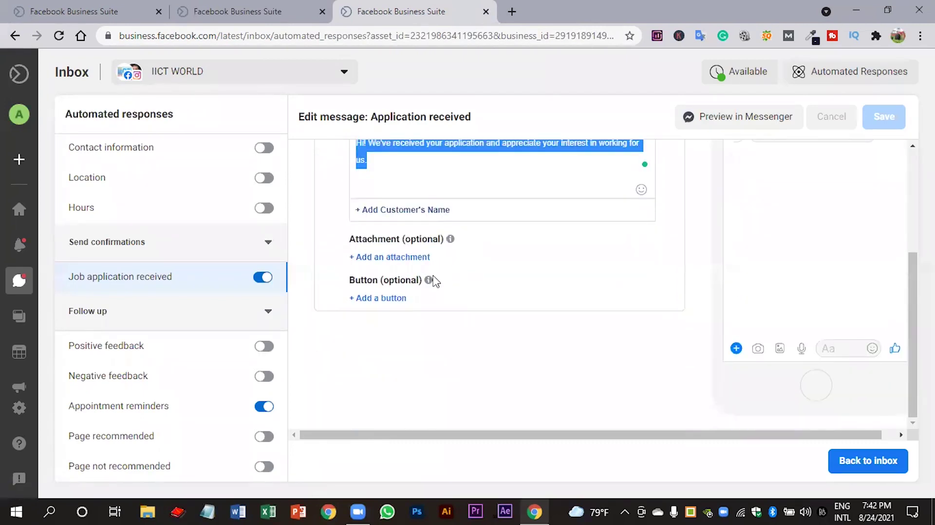
scroll(429, 202, "up", 1)
scroll(428, 202, "up", 1)
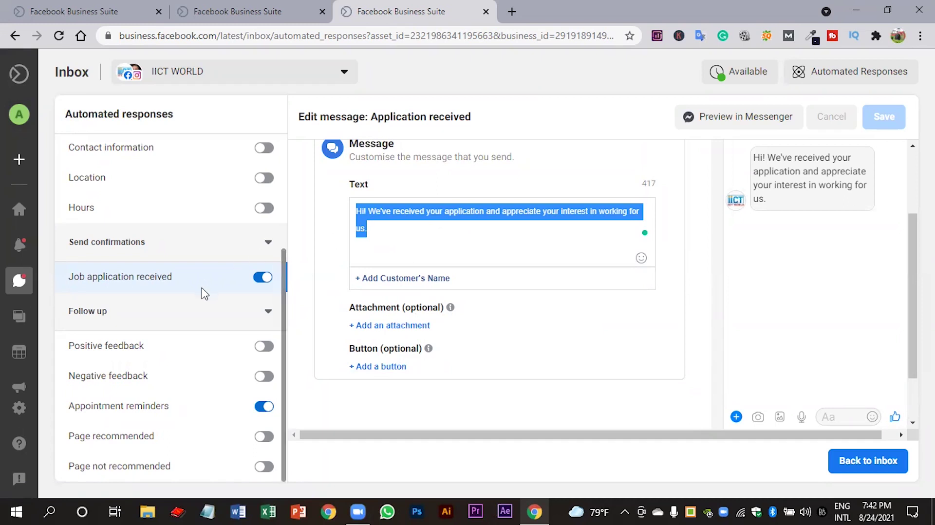
- Turn on the Positive feedback follow-up response and view its timing and message preview
left_click(196, 316)
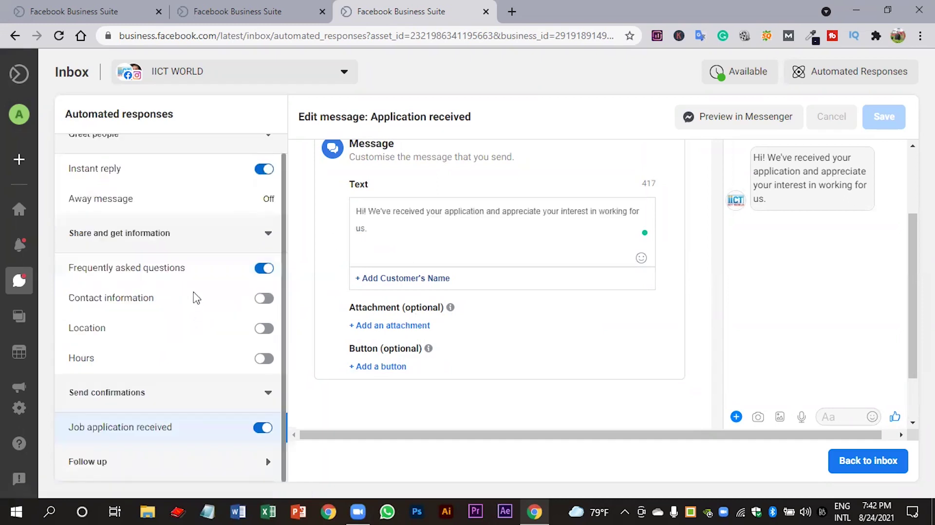
left_click(144, 436)
scroll(215, 400, "down", 3)
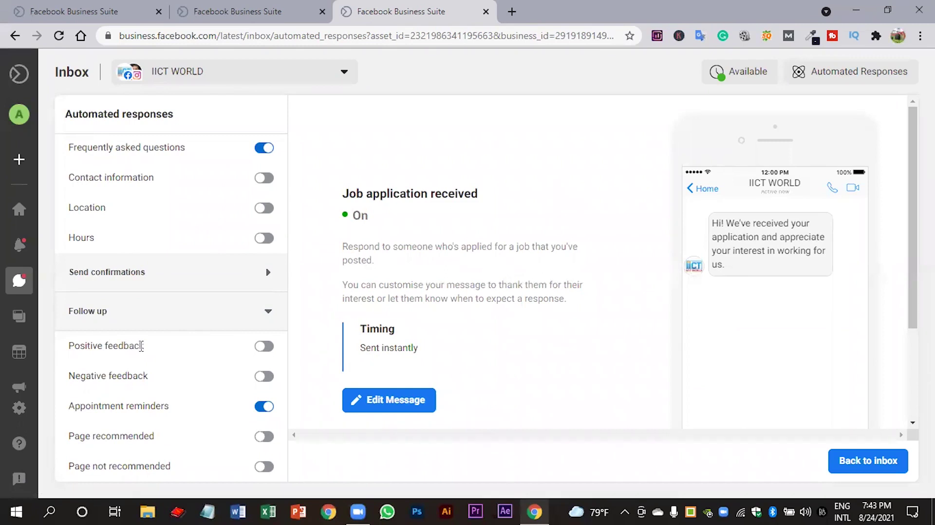
left_click(264, 348)
left_click(170, 348)
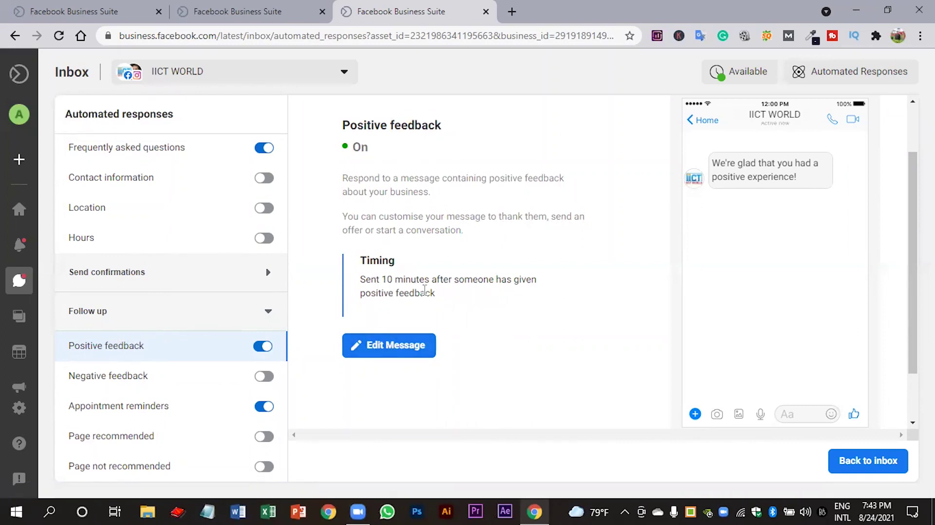
left_click_drag(145, 345, 64, 346)
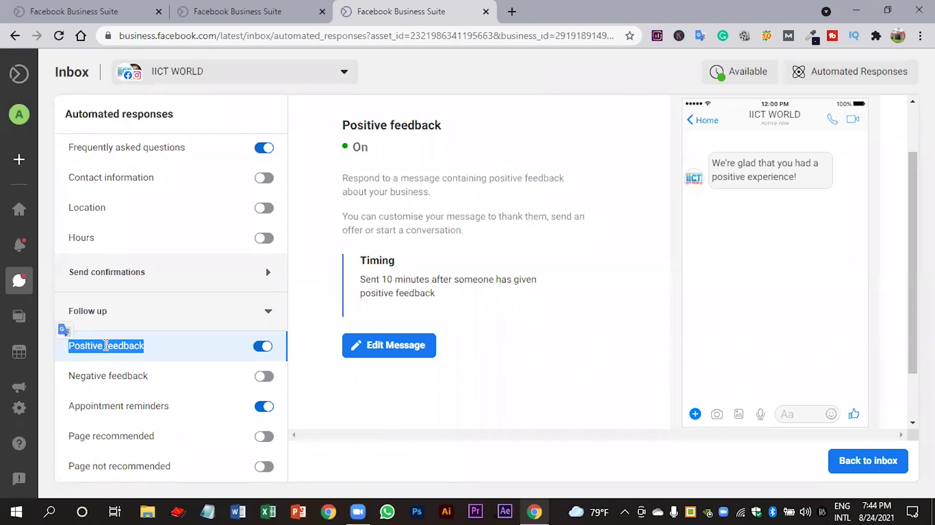
- Turn on the Negative feedback, Page recommended and Page not recommended responses and view the Page recommended preview
left_click(122, 375)
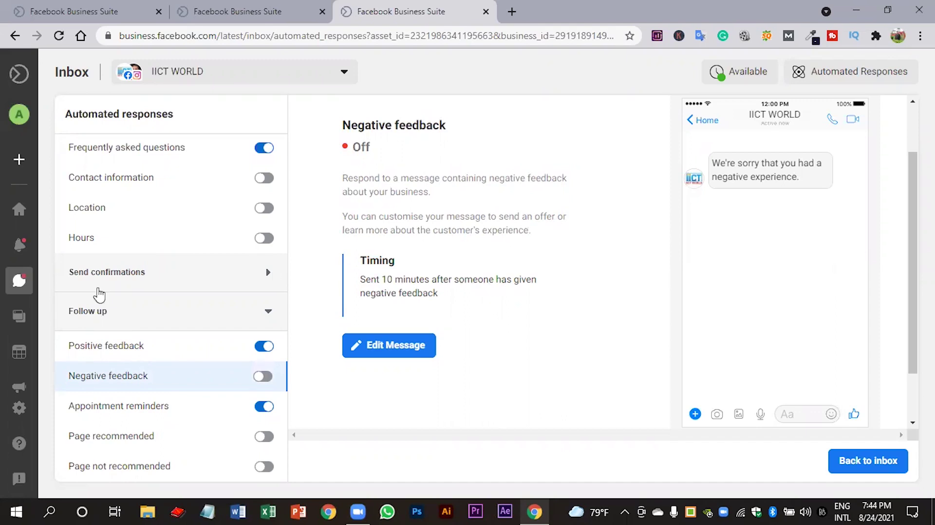
left_click(263, 376)
left_click(198, 435)
left_click(199, 437)
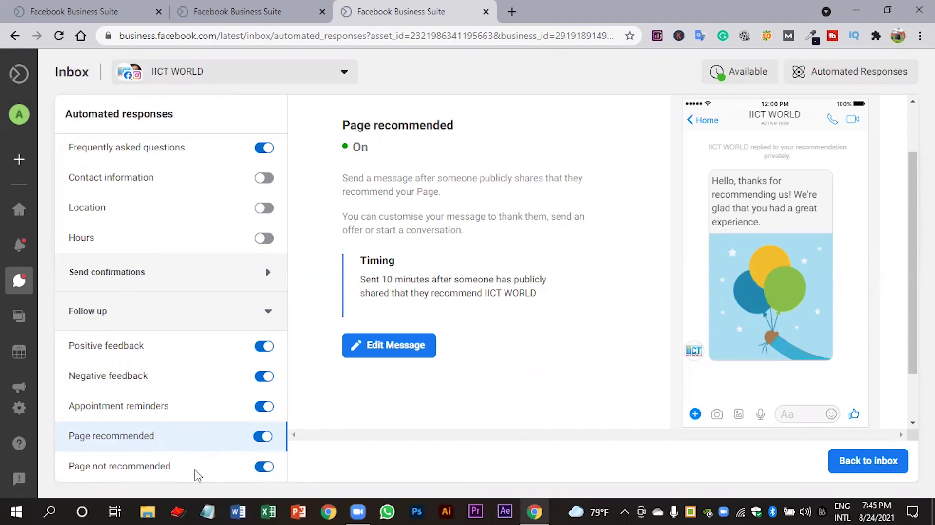
- View the Page not recommended response and turn off the Page recommended, Page not recommended, Appointment reminders and Negative feedback responses
left_click(197, 476)
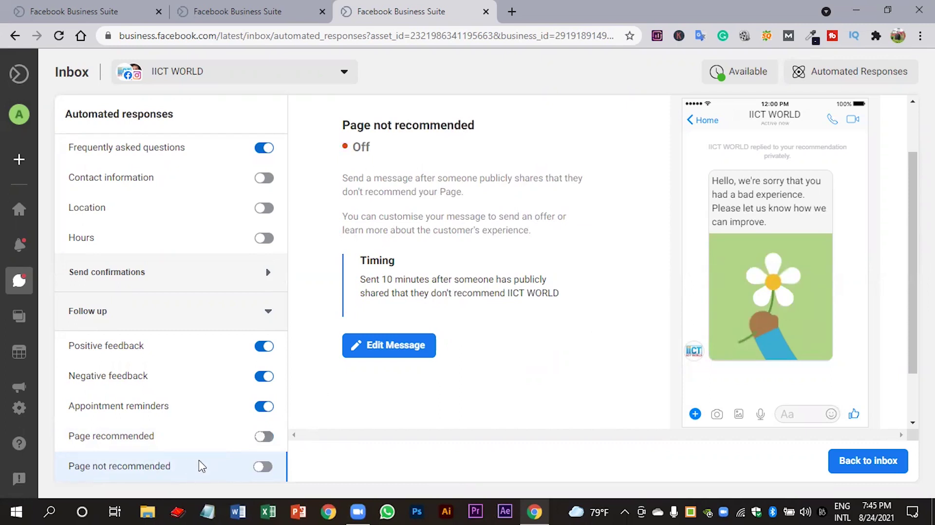
left_click(262, 409)
left_click(266, 378)
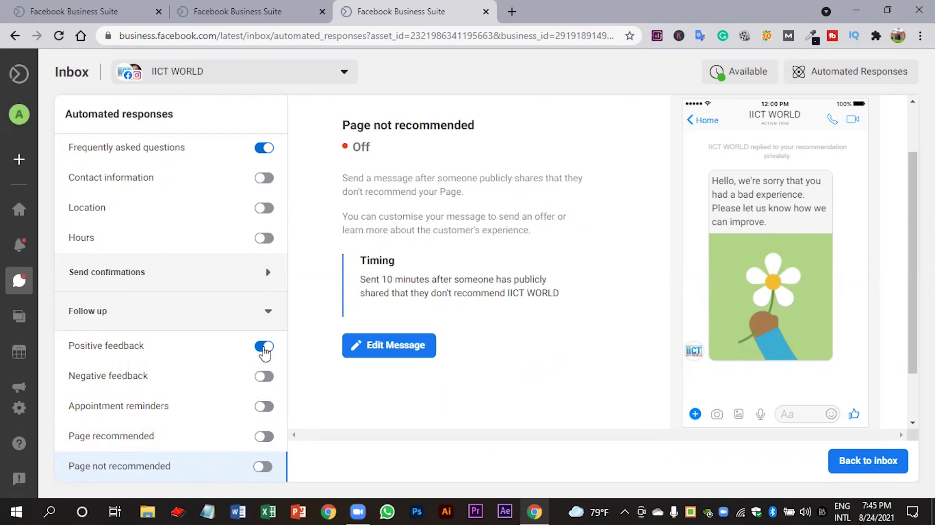
left_click(263, 378)
scroll(260, 397, "up", 3)
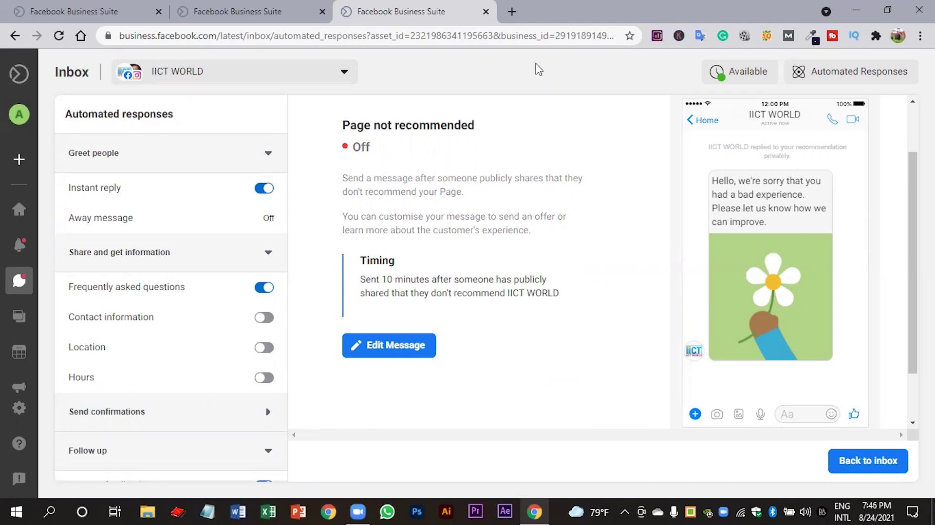
- Close the extra browser tab, go back to the Facebook home feed and open the IICT WORLD Page from the shortcuts
key("ctrl+w")
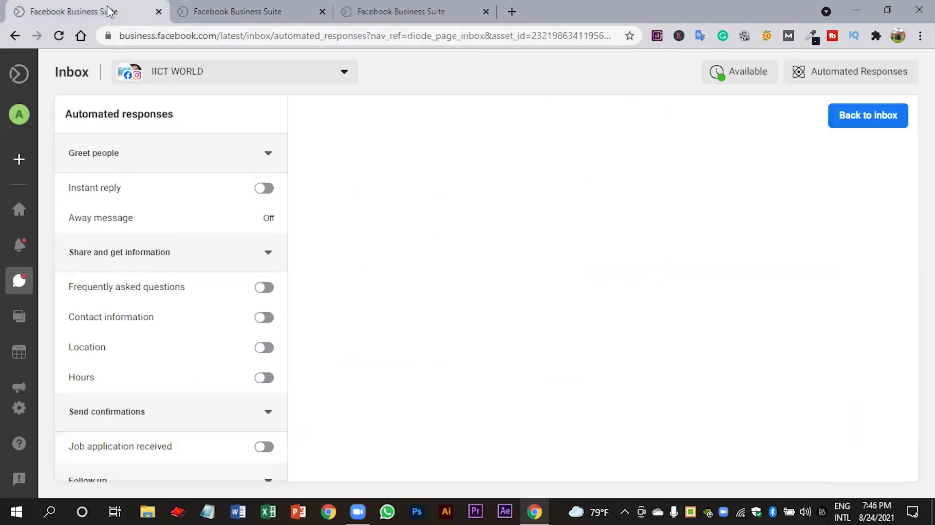
left_click(18, 37)
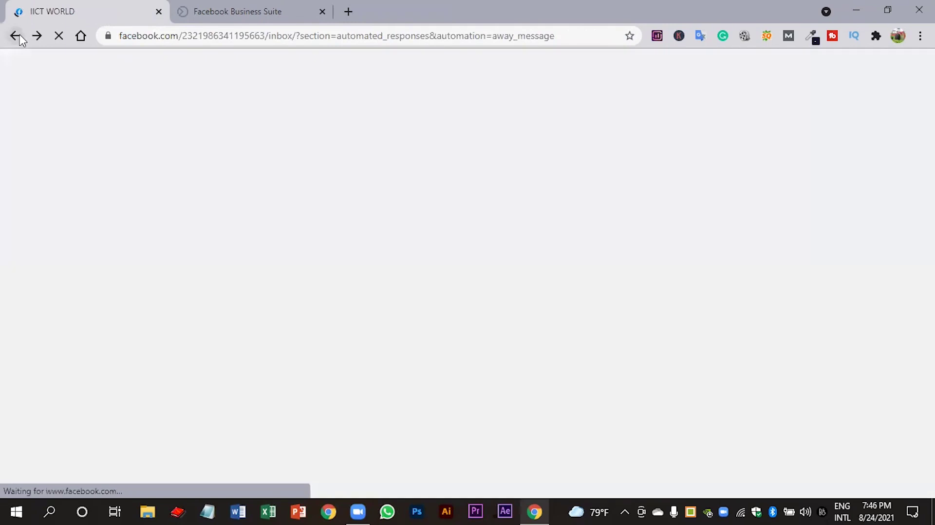
left_click(16, 37)
left_click(422, 336)
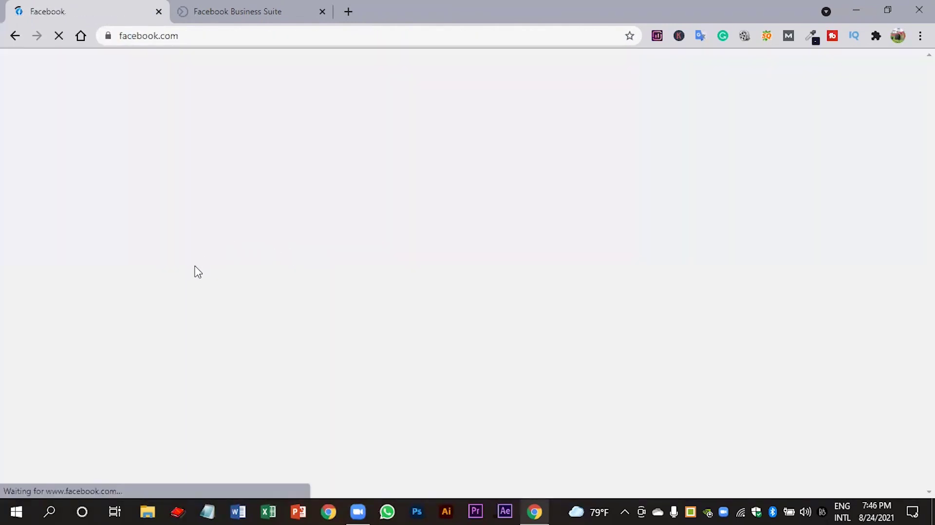
scroll(53, 374, "down", 2)
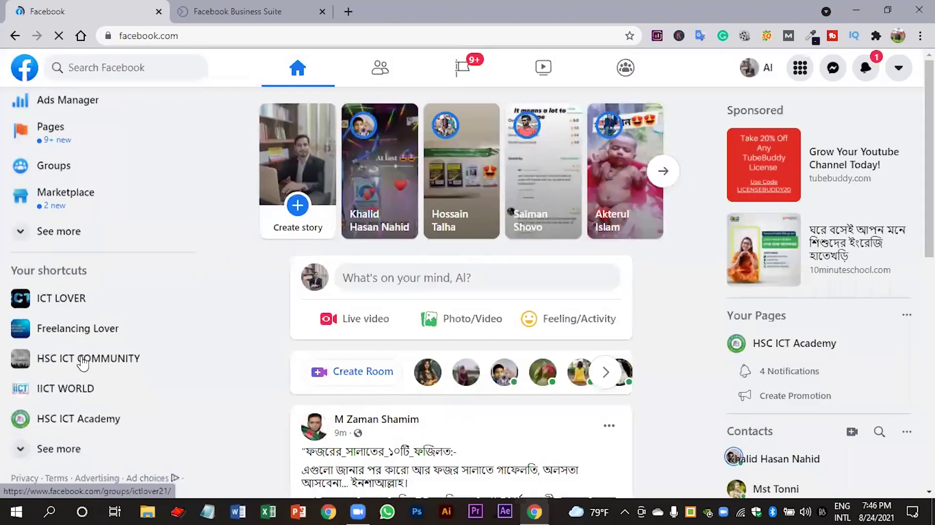
left_click(73, 383)
left_click(149, 298)
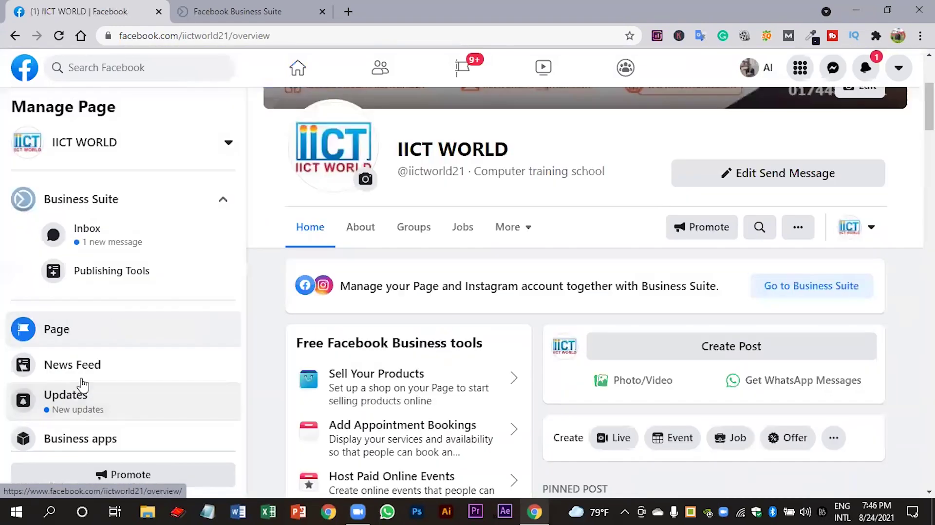
- Open the IICT WORLD Page's information for editing and examine its opening and closing hours for each weekday
left_click(80, 392)
scroll(104, 280, "down", 3)
scroll(106, 282, "down", 3)
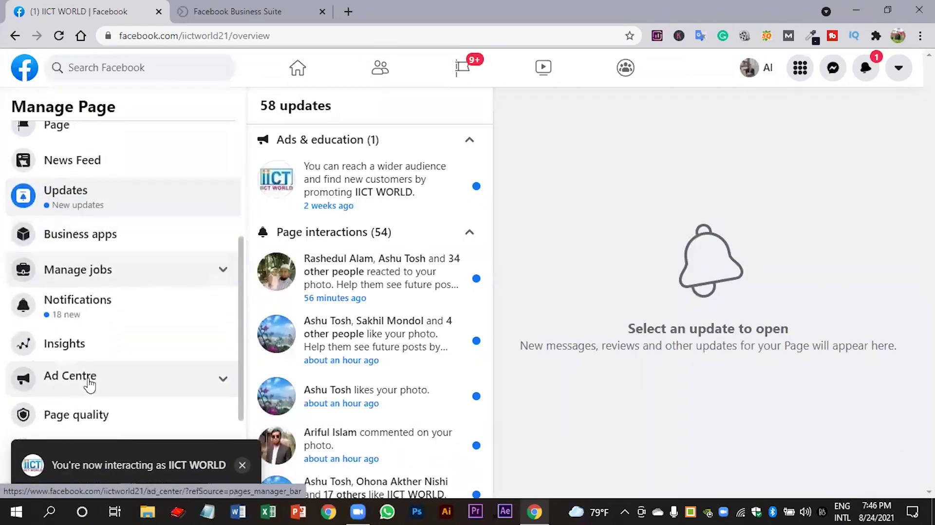
left_click(88, 399)
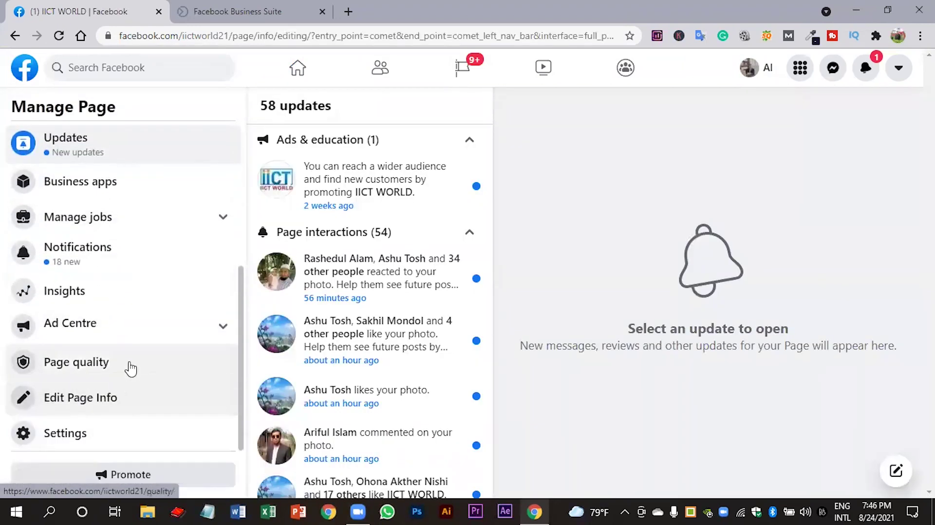
scroll(555, 300, "down", 20)
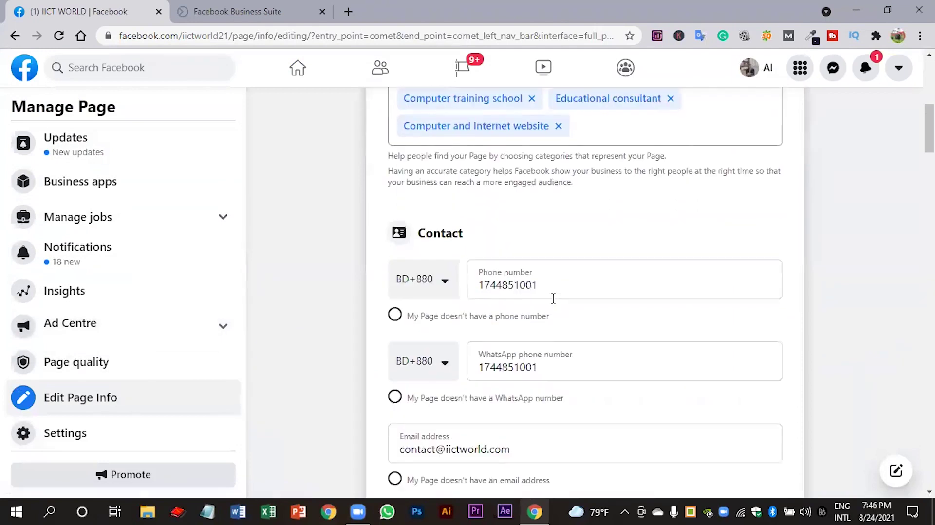
scroll(548, 304, "down", 10)
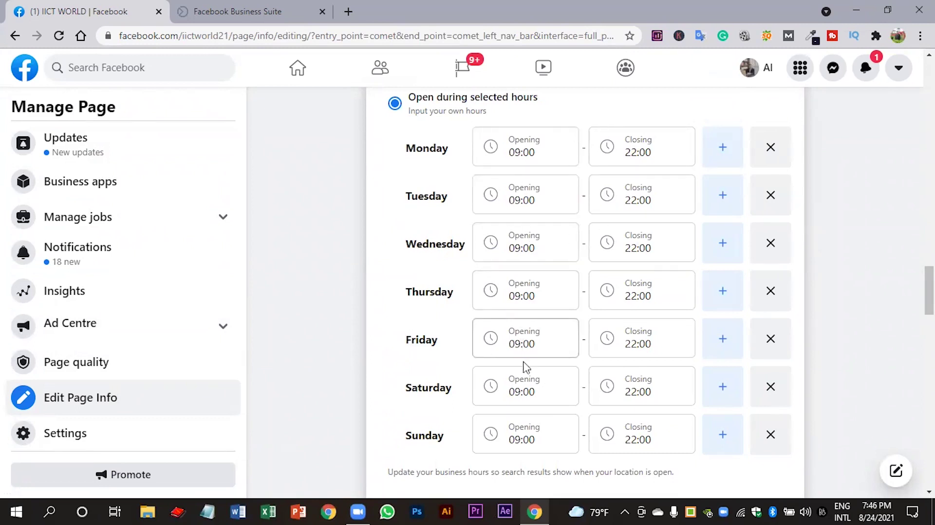
scroll(513, 364, "up", 1)
scroll(512, 365, "up", 2)
scroll(517, 341, "down", 5)
scroll(658, 319, "up", 3)
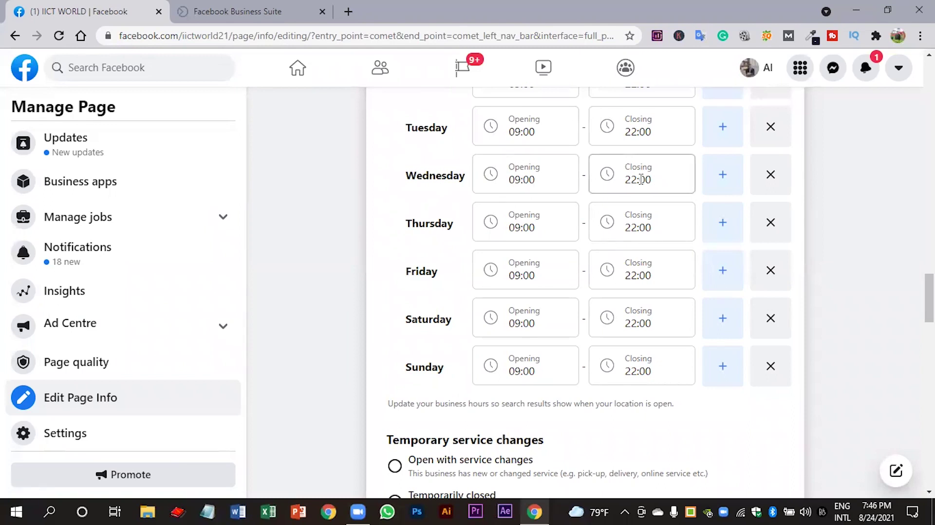
- Return to the automated responses, turn off Instant reply and set the Page's messaging status to Away
left_click(273, 12)
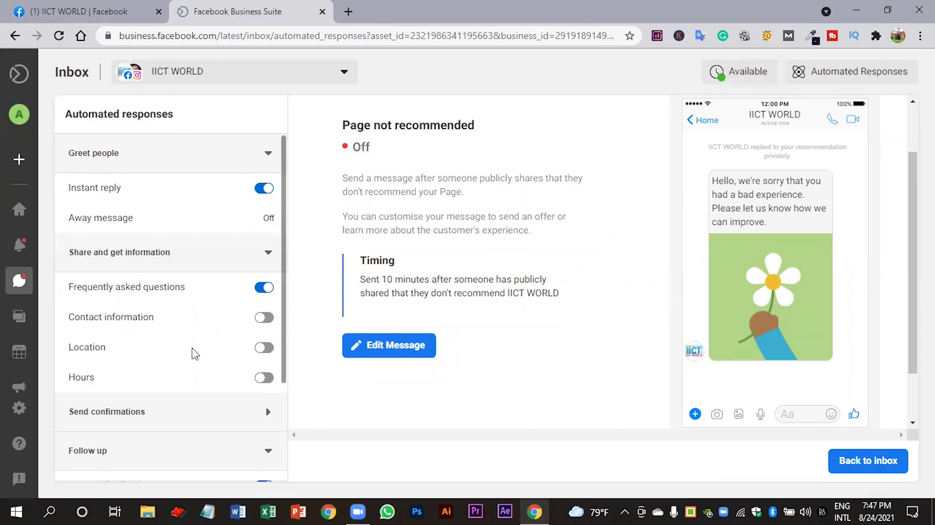
scroll(223, 230, "down", 1)
scroll(223, 230, "up", 1)
left_click(259, 194)
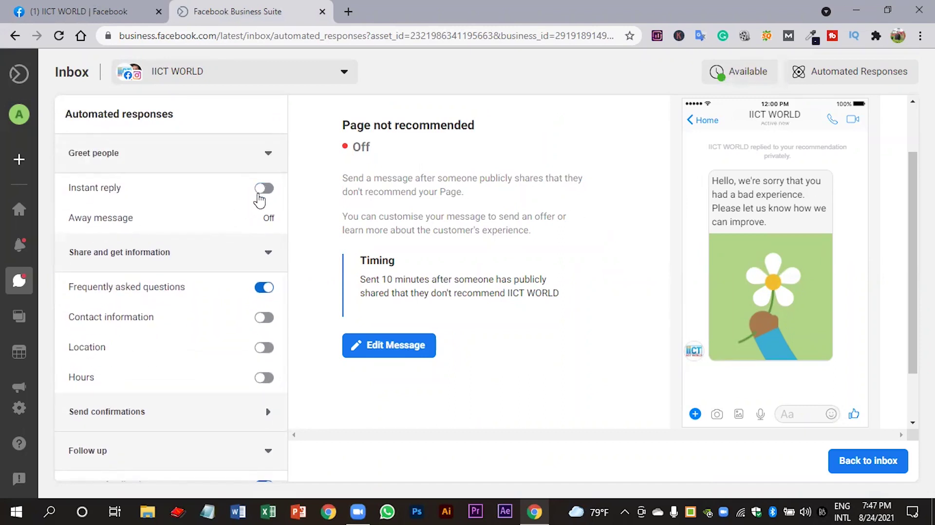
left_click(263, 190)
left_click(263, 190)
left_click(735, 72)
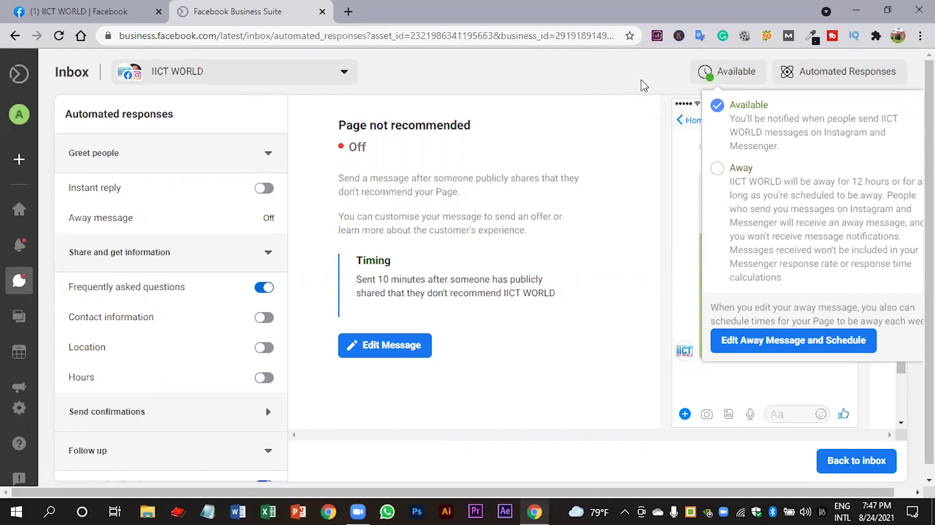
left_click(720, 170)
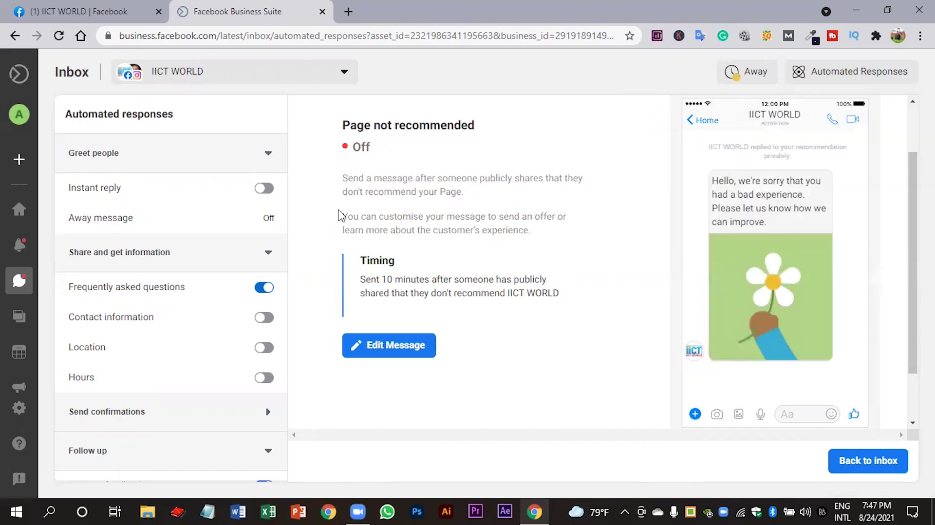
- Open the Page not recommended message for editing and review its text, image attachment and button options
scroll(426, 280, "down", 2)
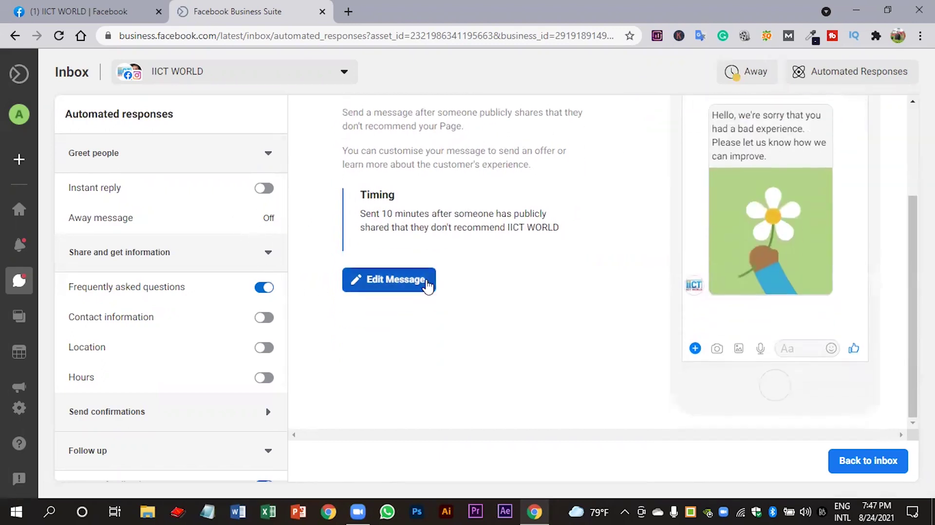
left_click(388, 283)
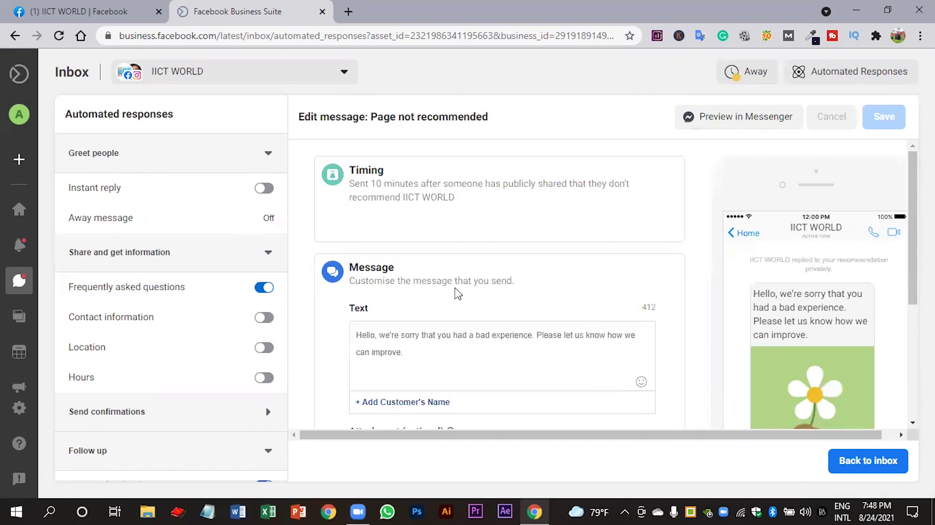
scroll(458, 294, "down", 3)
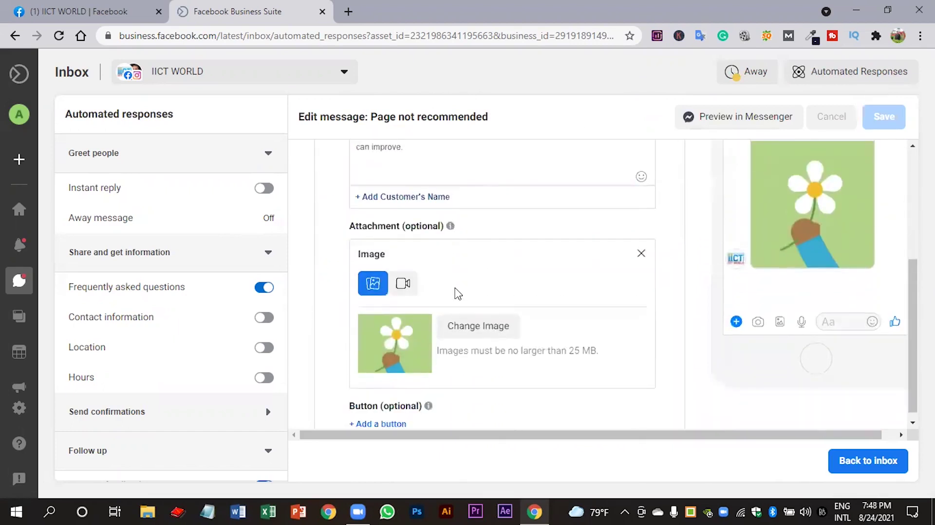
scroll(458, 293, "up", 1)
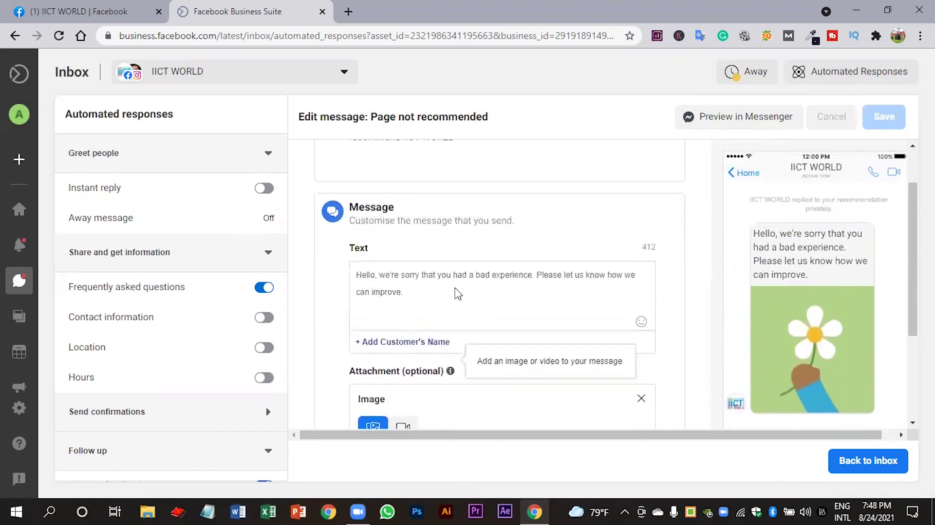
scroll(458, 293, "down", 2)
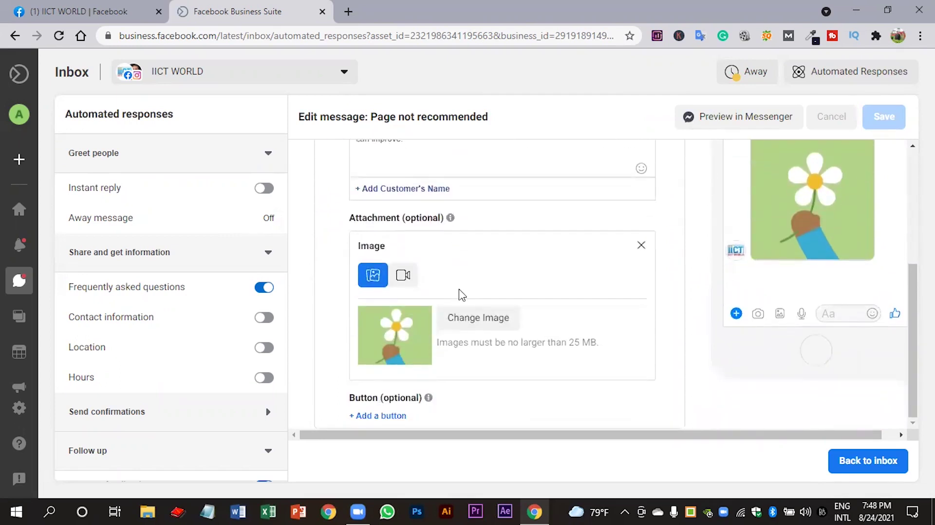
- Open the Instant reply message for editing and collapse the Greet people group of automated responses
scroll(515, 292, "up", 2)
left_click(146, 188)
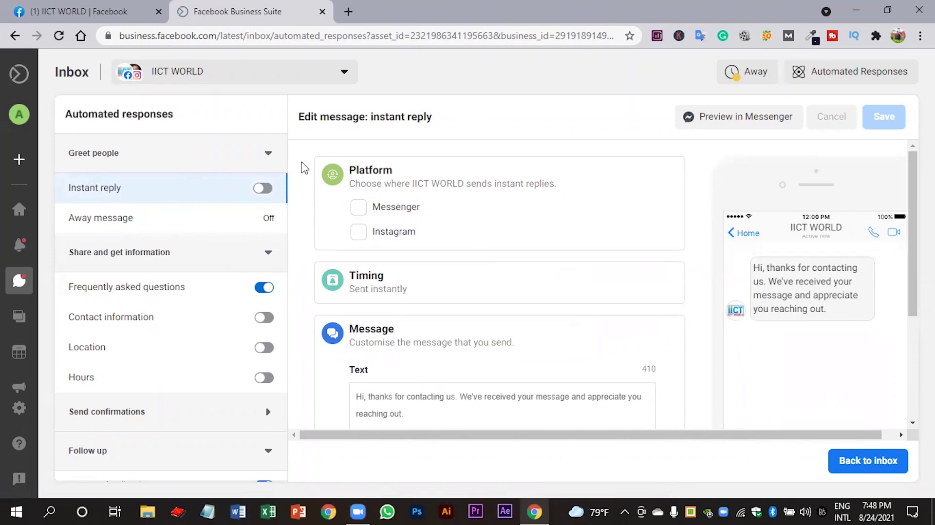
left_click(201, 155)
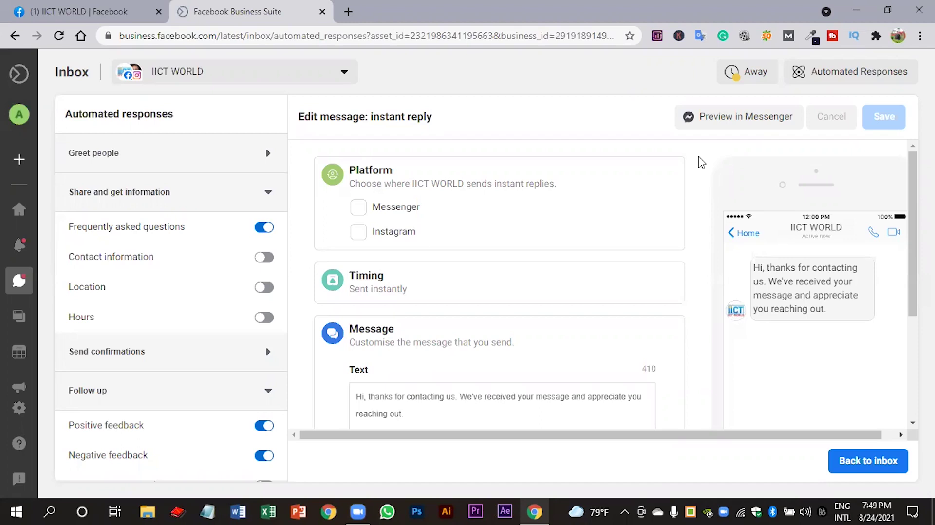
- Return to the Facebook tab, leave the hours settings and look through the IICT WORLD Page
left_click(88, 12)
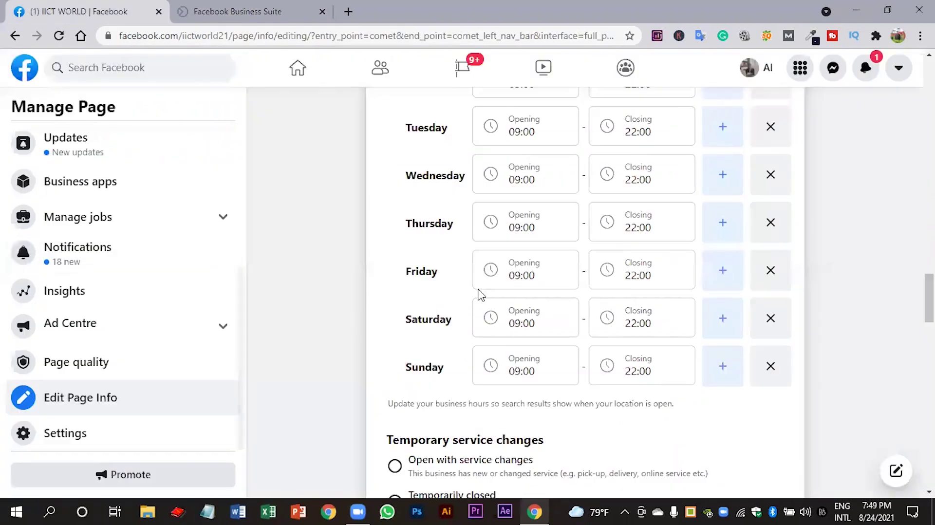
scroll(478, 294, "up", 4)
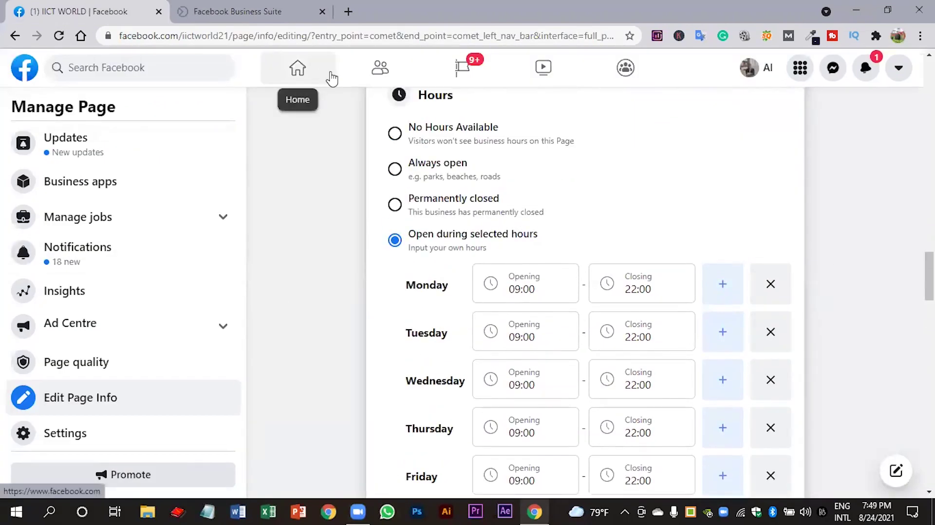
left_click(298, 71)
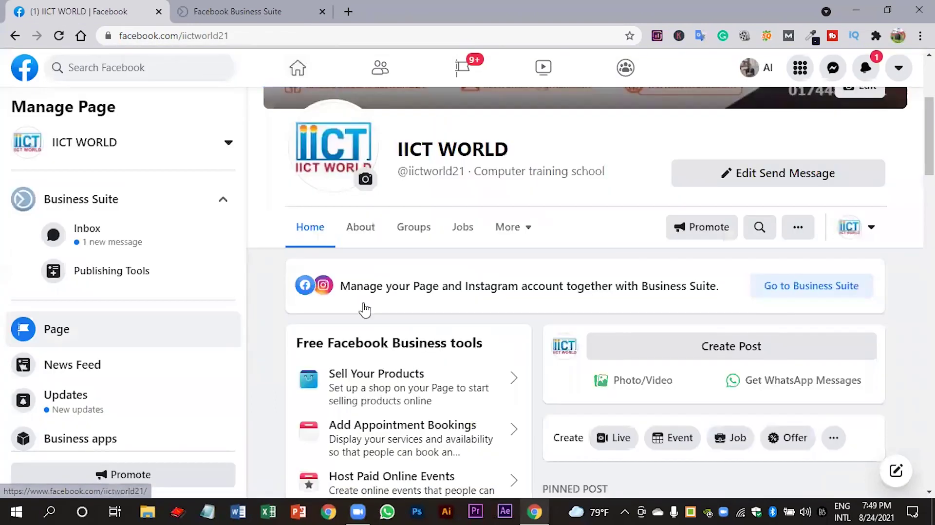
scroll(365, 310, "down", 15)
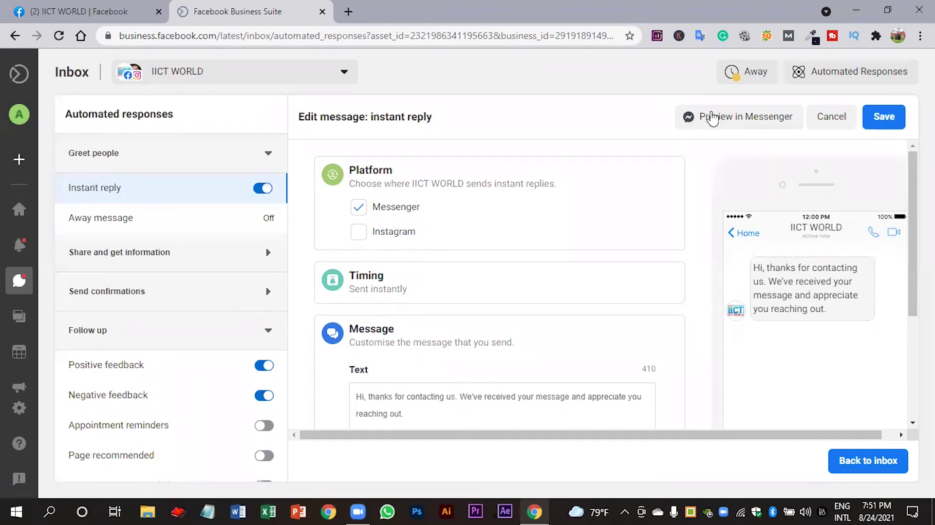
- Check the Page's Away status options and review the Instant reply's platforms and message text
left_click(752, 73)
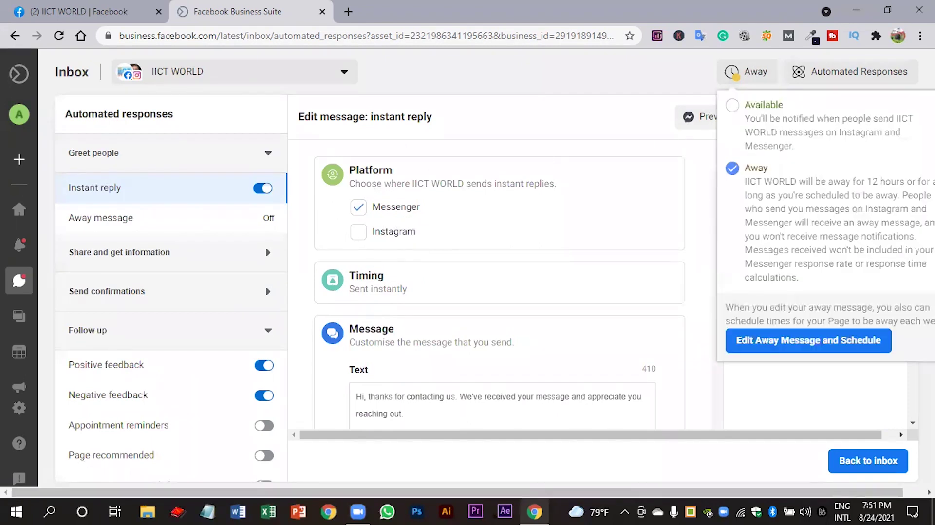
left_click(762, 344)
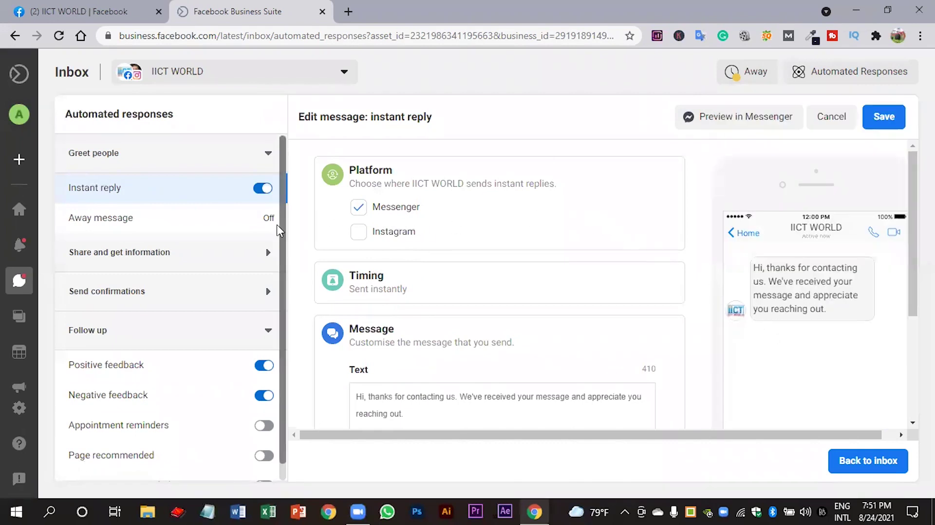
scroll(443, 278, "down", 3)
scroll(449, 281, "down", 1)
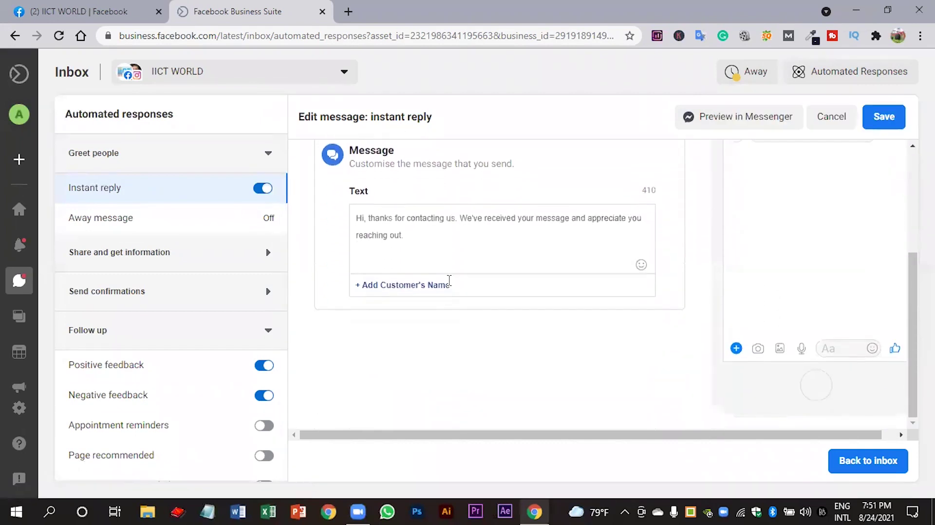
scroll(449, 281, "up", 4)
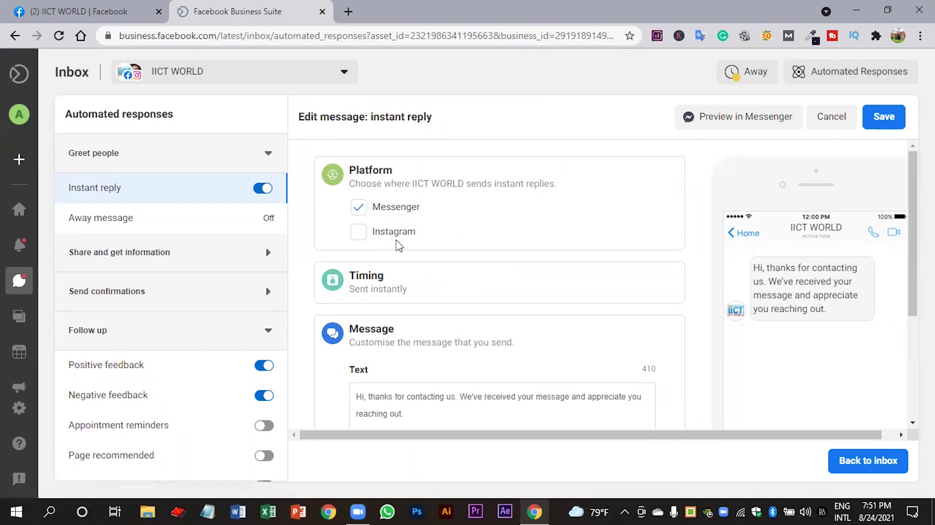
- Open the Away message for editing and review its platforms, timing and message text
left_click(153, 219)
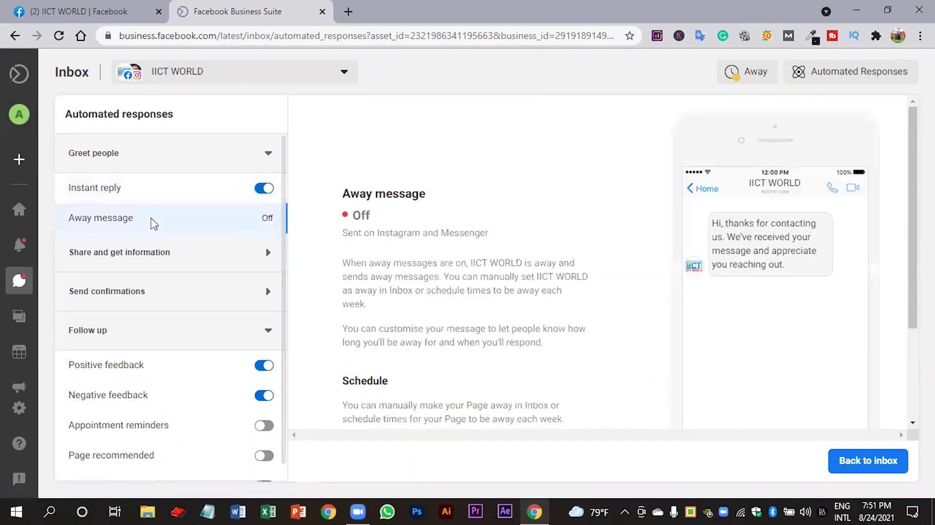
scroll(414, 246, "down", 3)
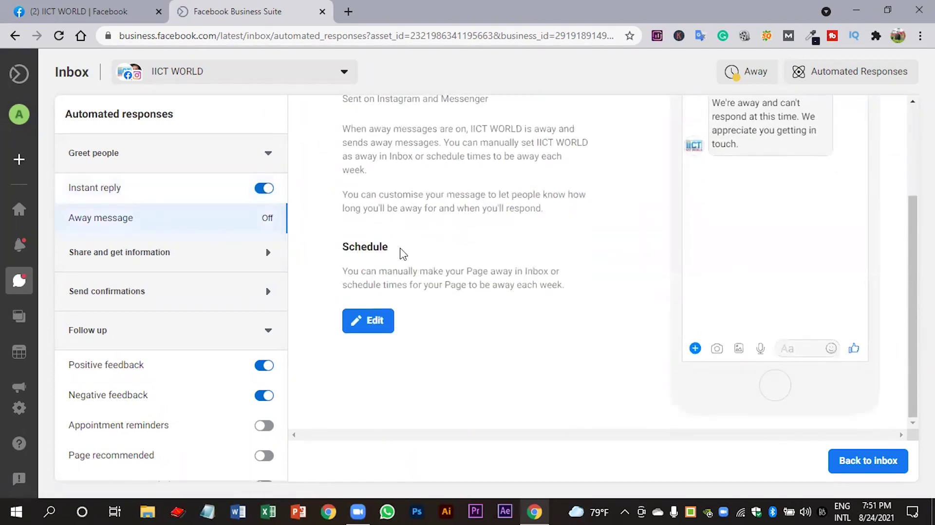
scroll(403, 254, "up", 3)
scroll(402, 254, "down", 3)
left_click(375, 327)
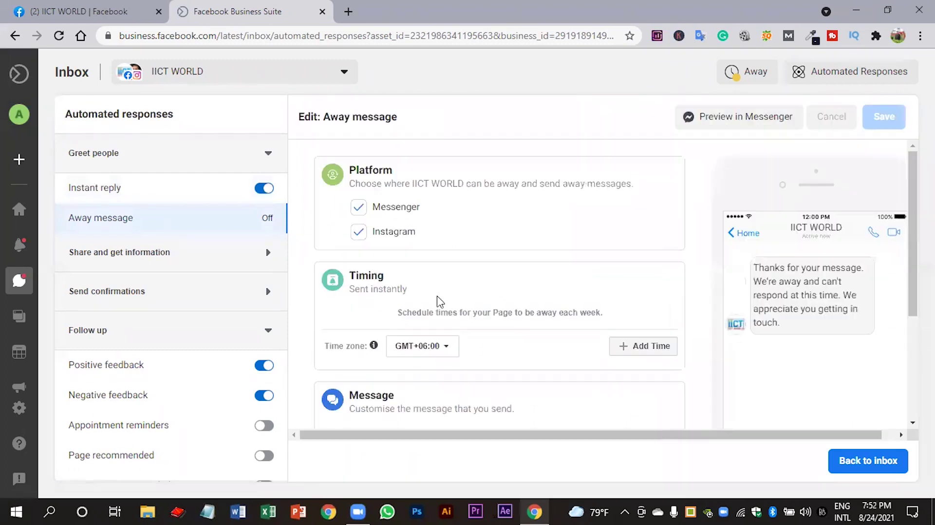
scroll(445, 293, "down", 4)
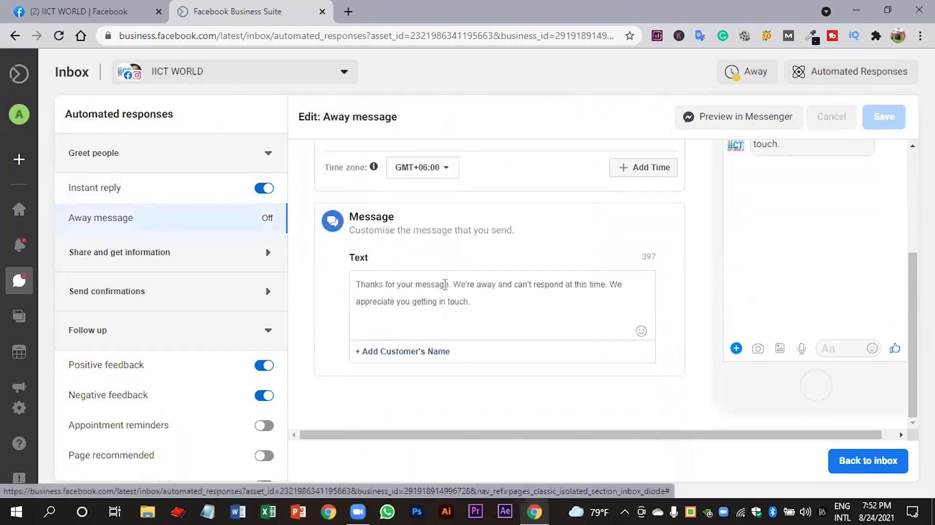
scroll(445, 284, "up", 2)
scroll(443, 286, "up", 2)
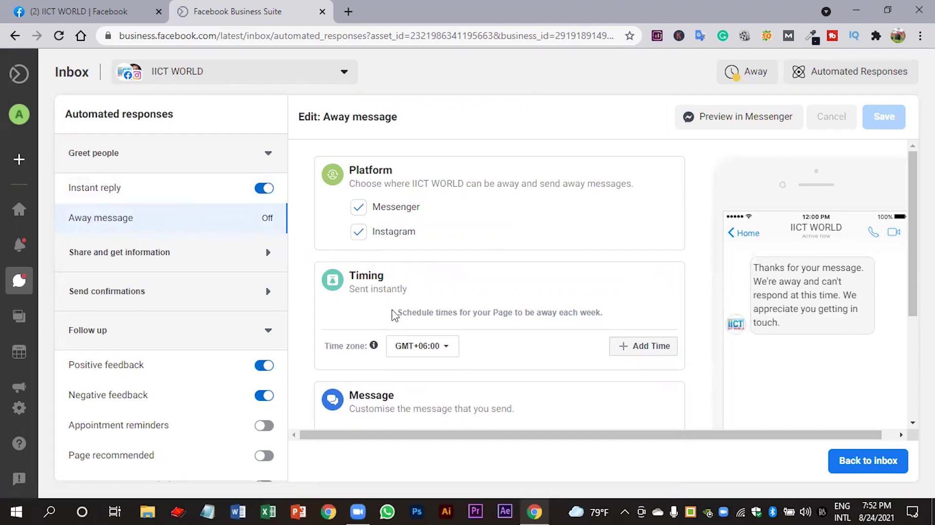
- Add a weekly away time to the Away message's schedule and apply it to all seven days, Sunday to Saturday
scroll(462, 294, "down", 1)
scroll(462, 294, "down", 2)
scroll(397, 283, "up", 1)
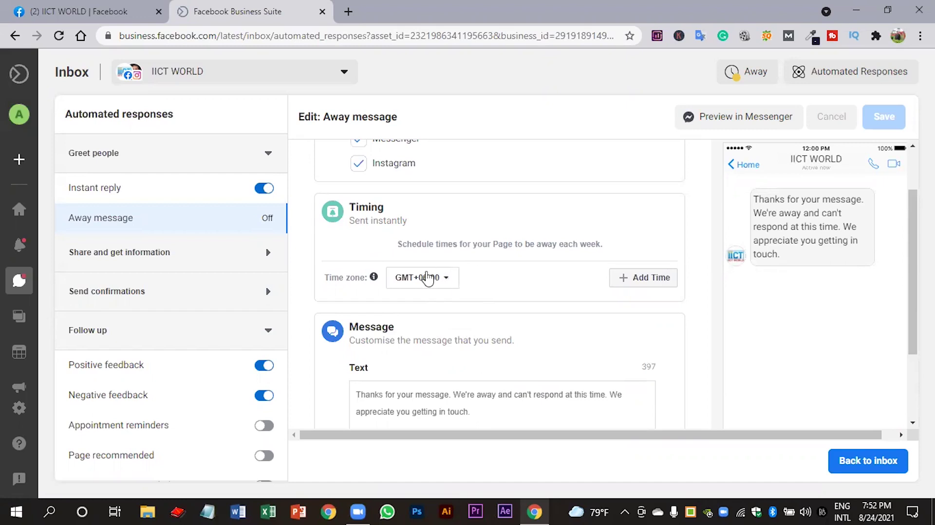
left_click(650, 282)
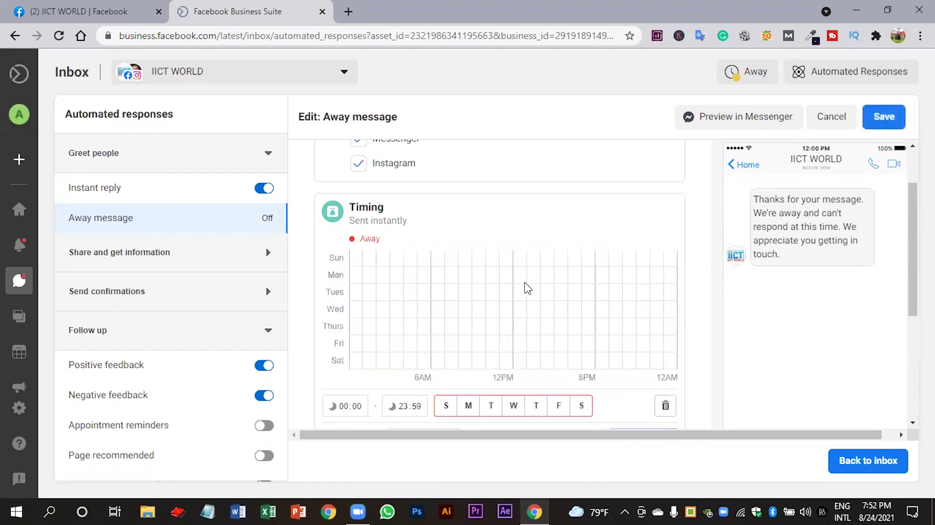
scroll(476, 328, "down", 2)
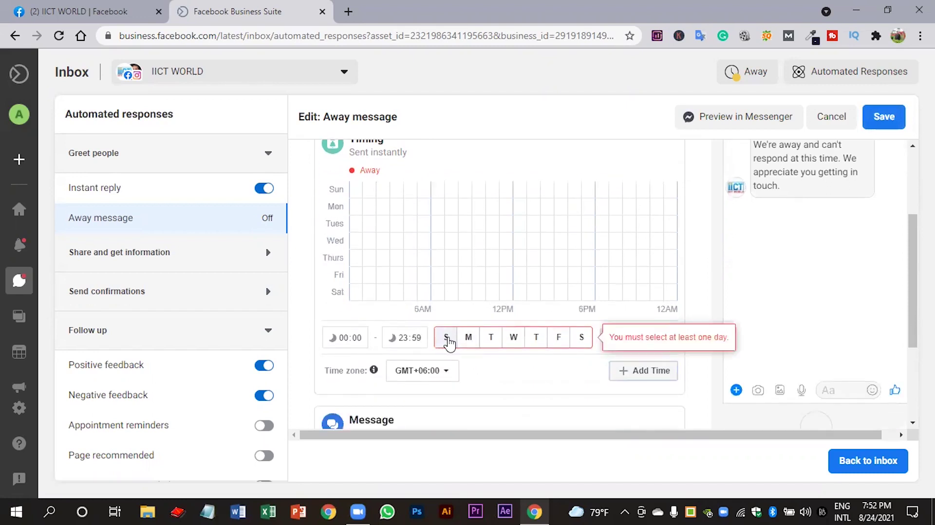
left_click(448, 343)
left_click(469, 341)
left_click(492, 341)
left_click(514, 341)
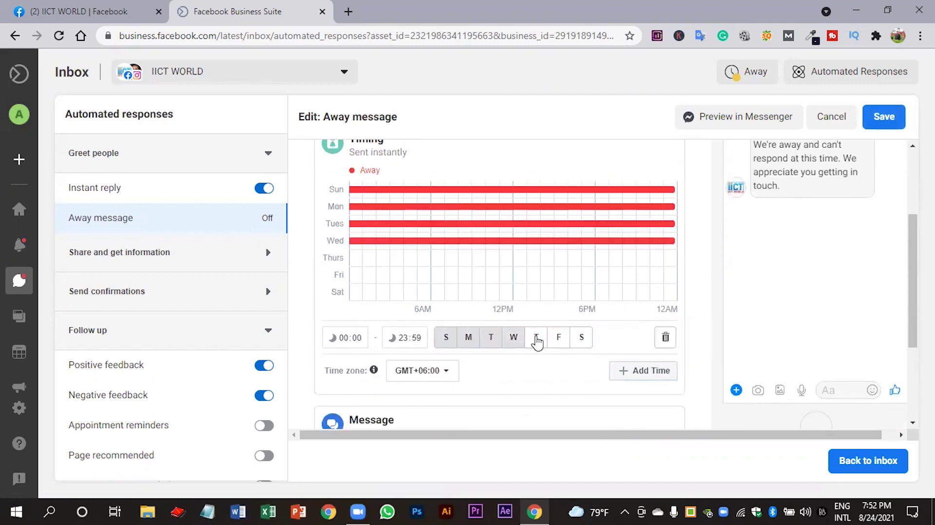
left_click(537, 341)
left_click(560, 341)
left_click(581, 341)
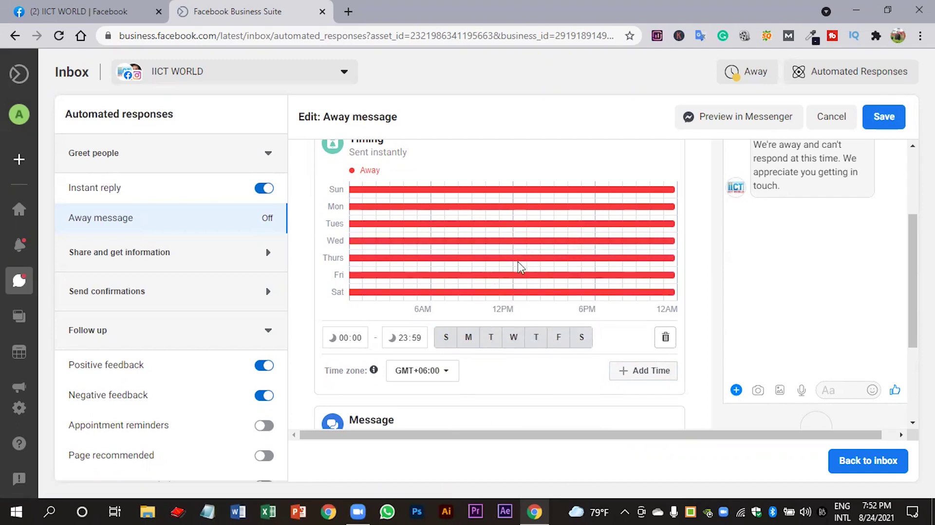
- Set the away time to start at 10:00 and end at 08:59
scroll(479, 255, "up", 2)
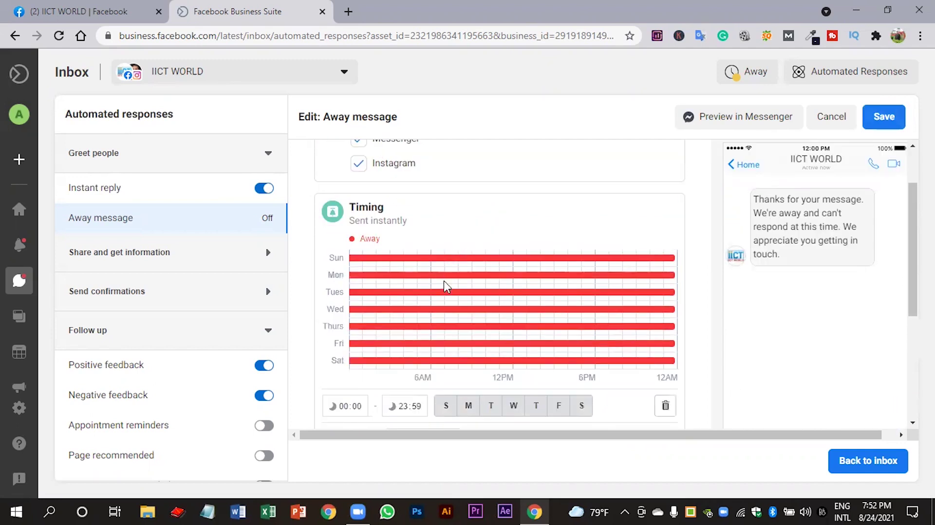
left_click(345, 407)
type("10")
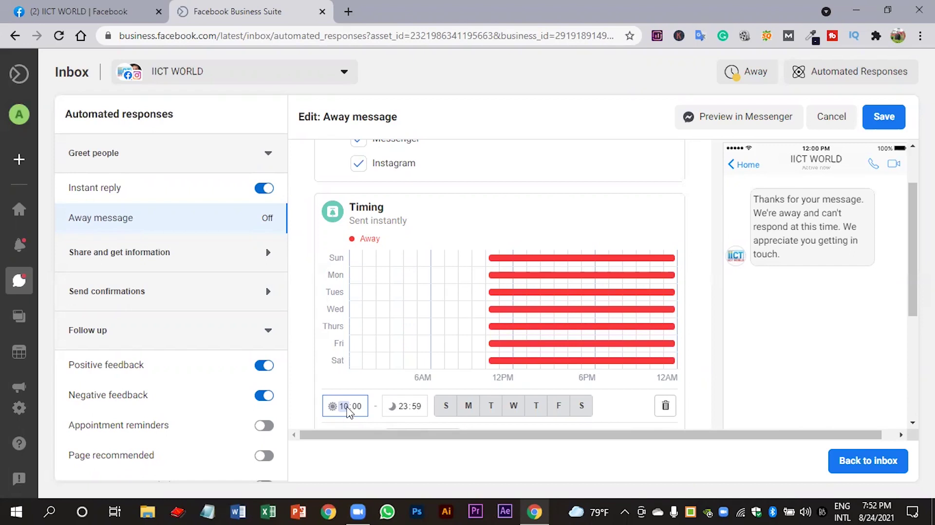
left_click(404, 412)
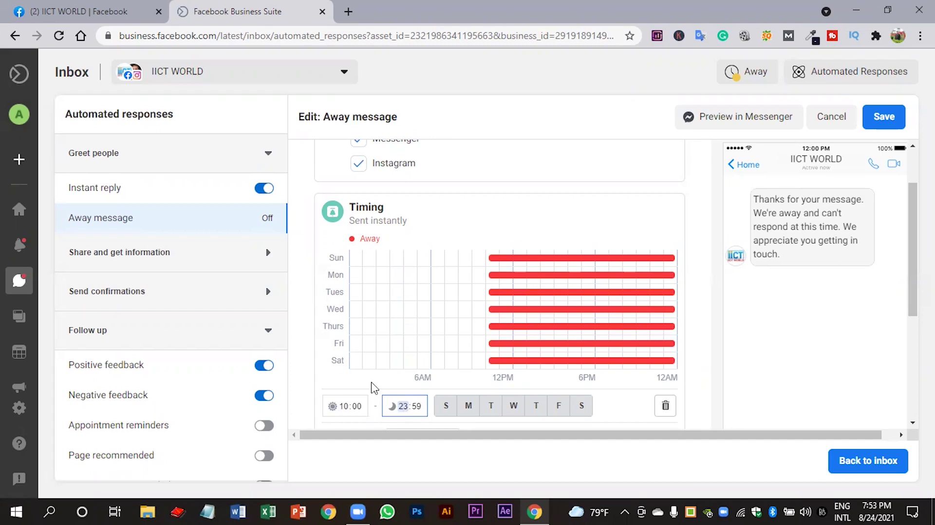
type("09")
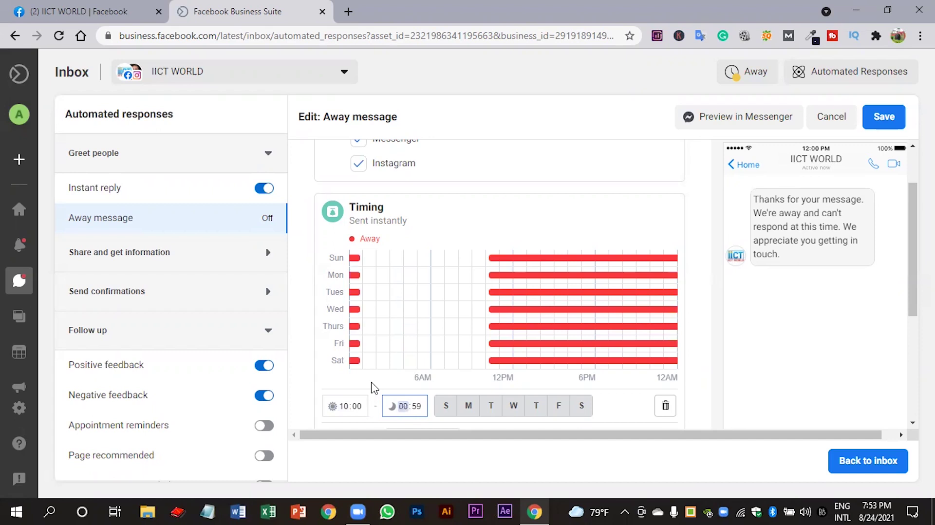
key("Down")
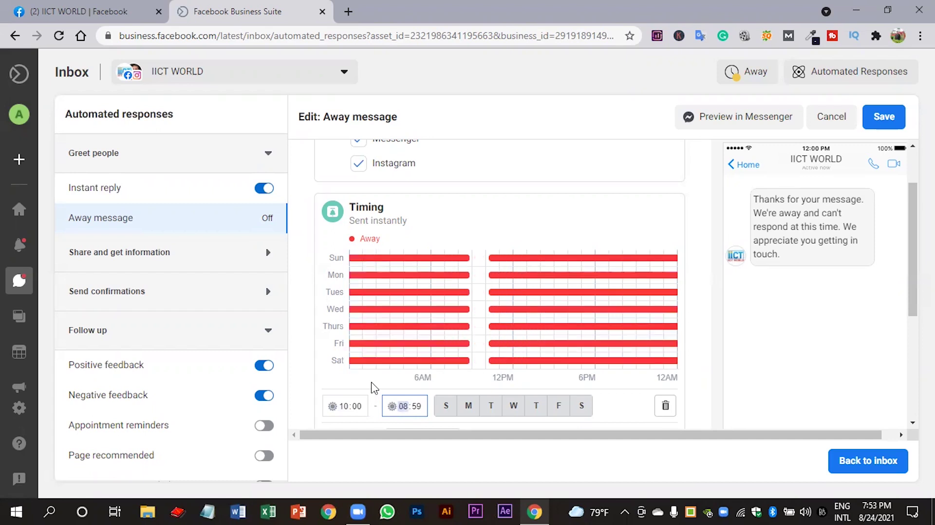
- Change the daily away time so that it starts at 22:00 and ends at 09:00
left_click(344, 406)
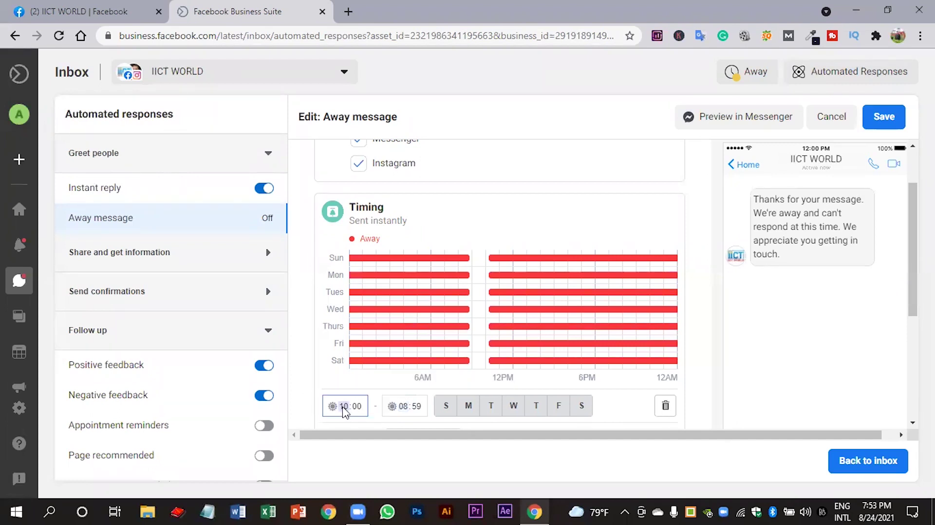
key("Up")
key("Up")
key("Up")
key("Up")
key("Up")
key("Up")
key("Up")
key("Up")
key("Up")
key("Up")
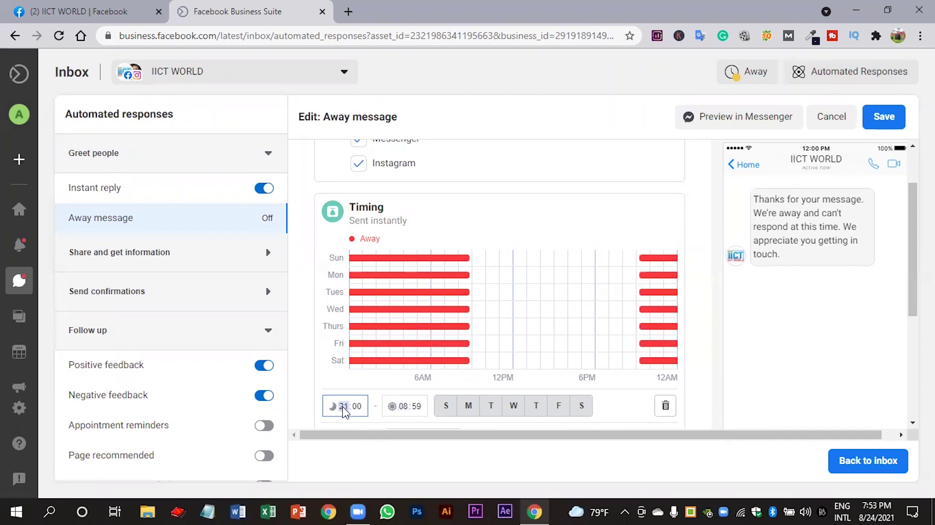
key("Up")
key("Up")
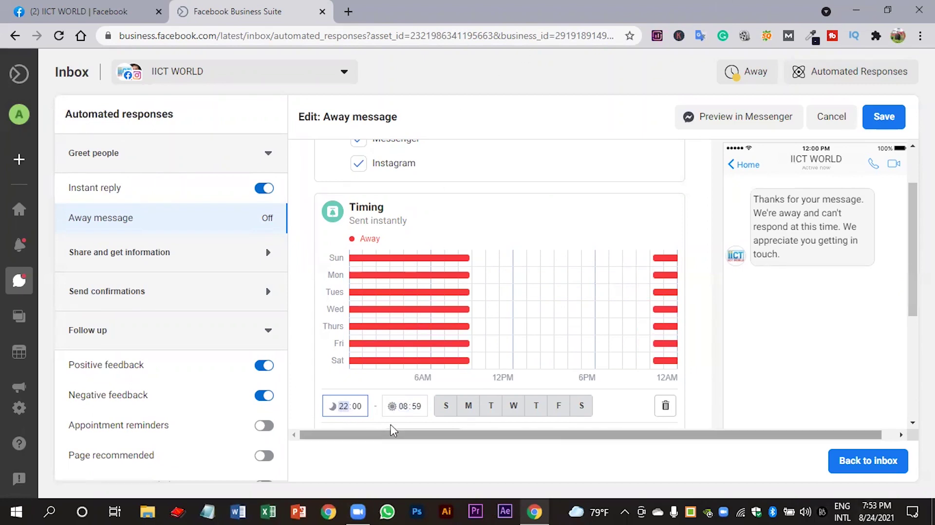
left_click(417, 407)
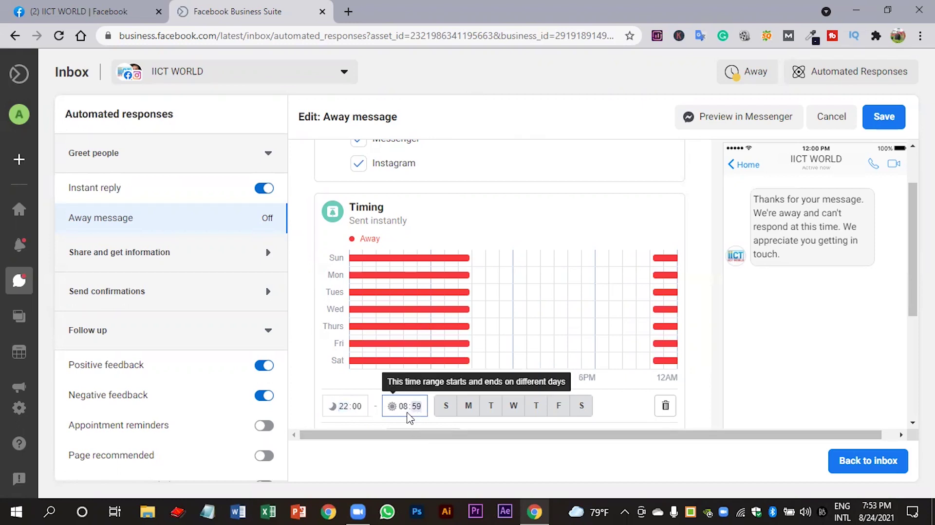
key("Up")
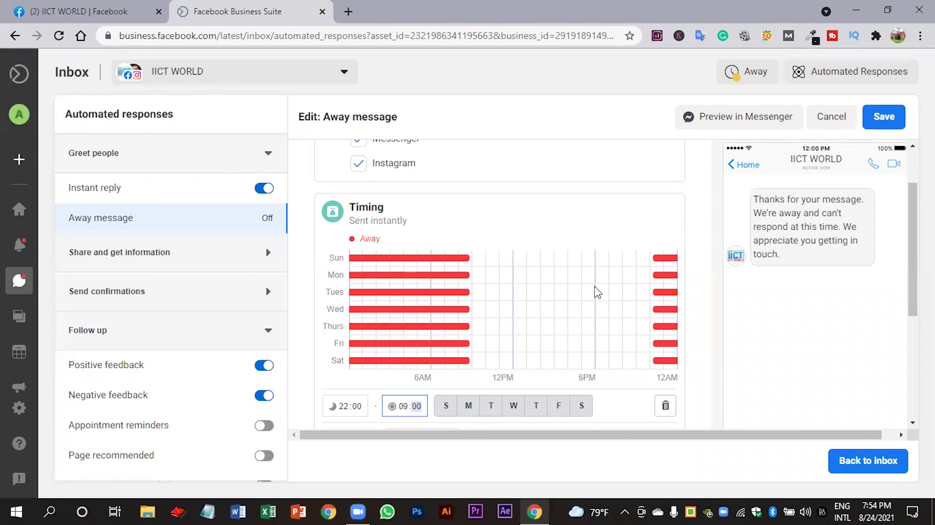
- Switch the Page's messaging status to Available and back to Away, and reopen the status options
left_click(750, 73)
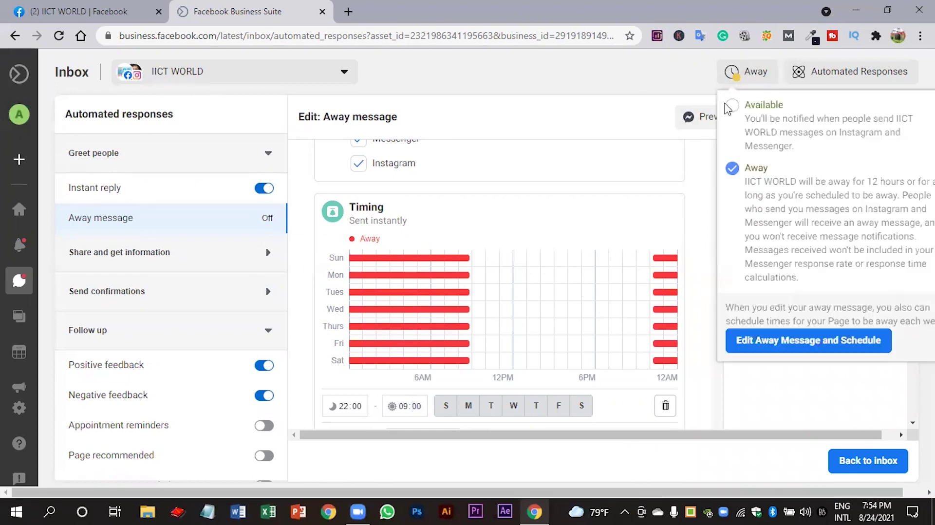
left_click(733, 106)
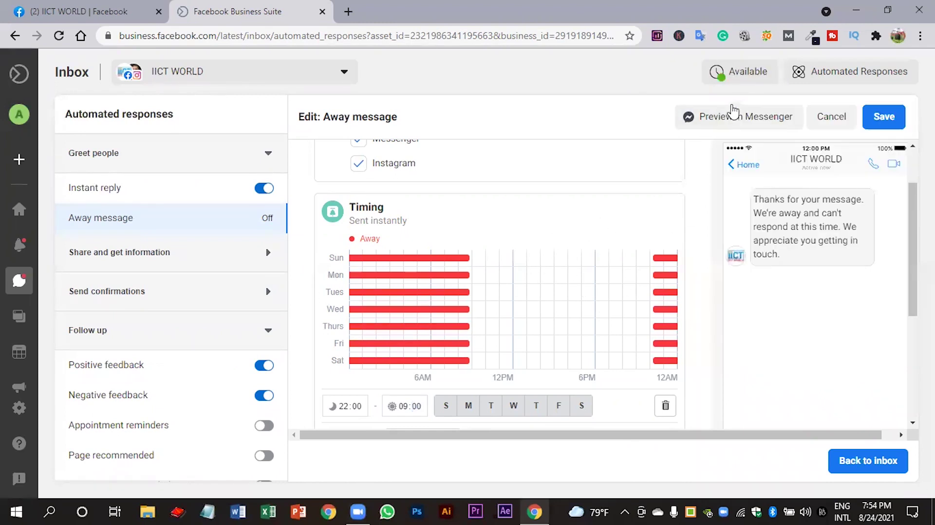
left_click(738, 78)
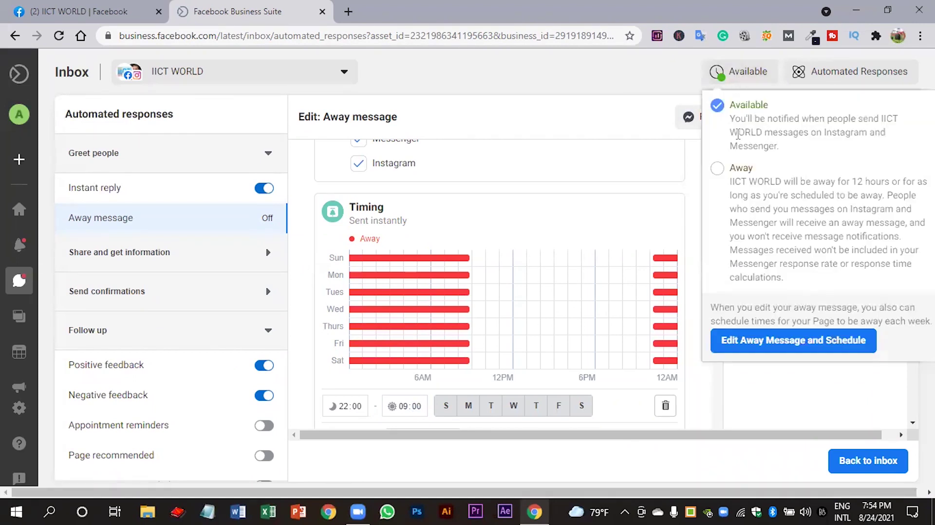
left_click(717, 169)
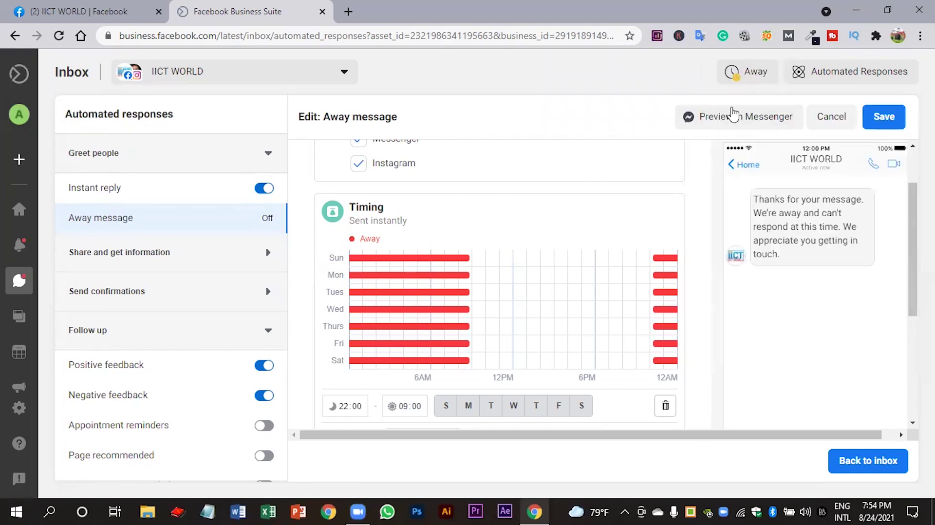
left_click(747, 72)
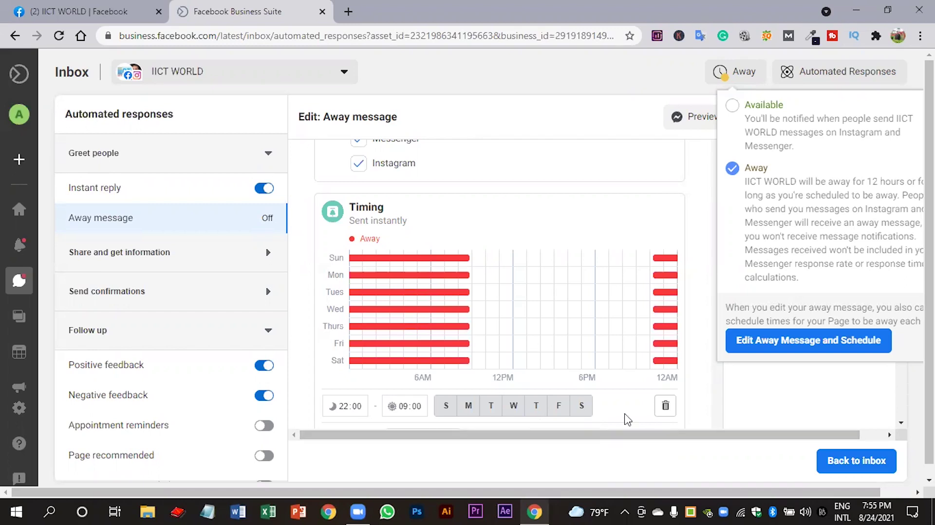
- Change the daily away time so that it starts at 17:00 and ends at 10:00
left_click(731, 76)
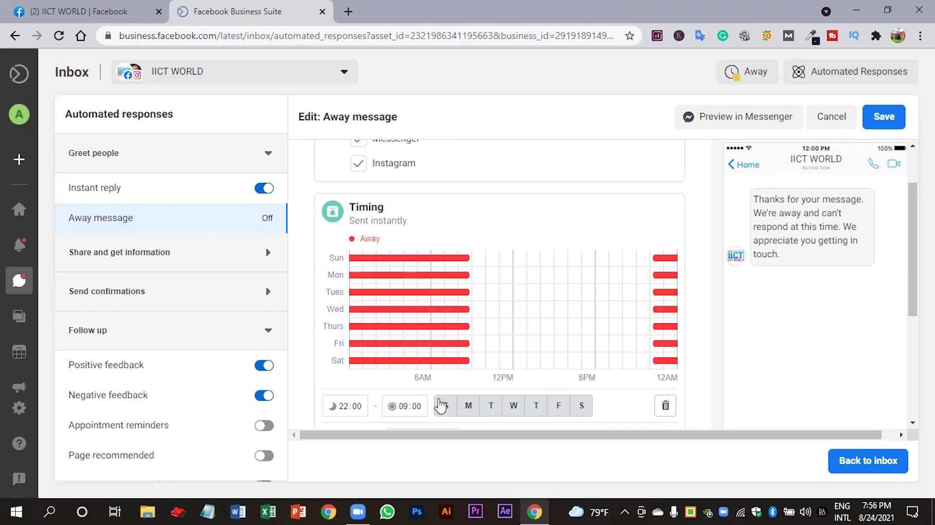
left_click(404, 407)
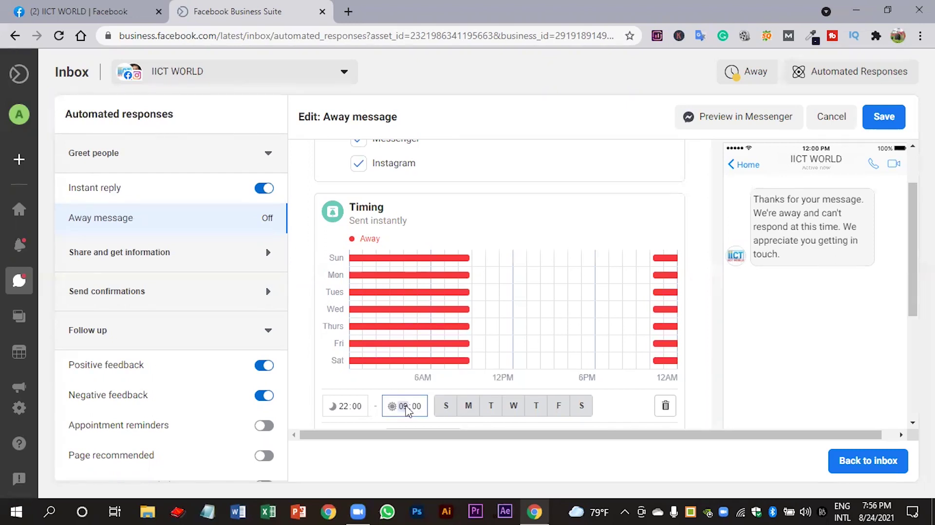
key("Up")
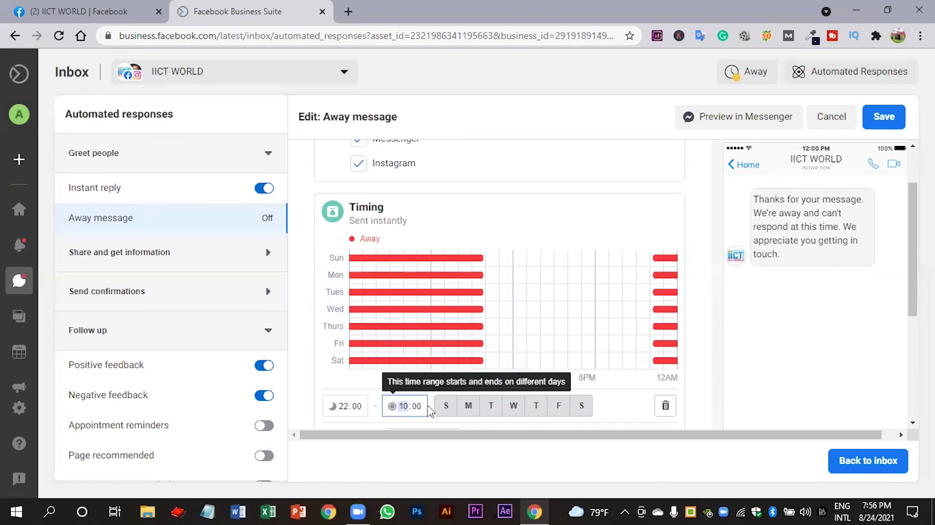
left_click(346, 410)
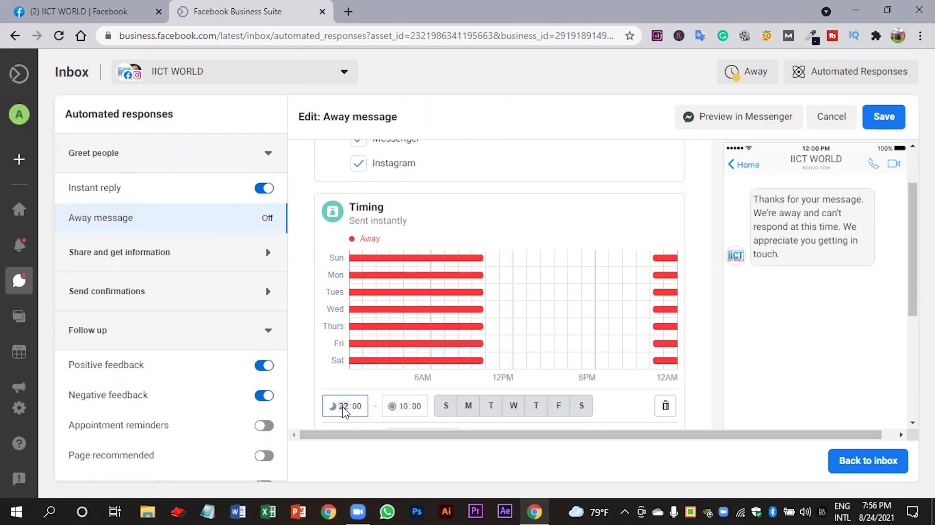
key("Down")
key("Down")
key("Down")
key("Down")
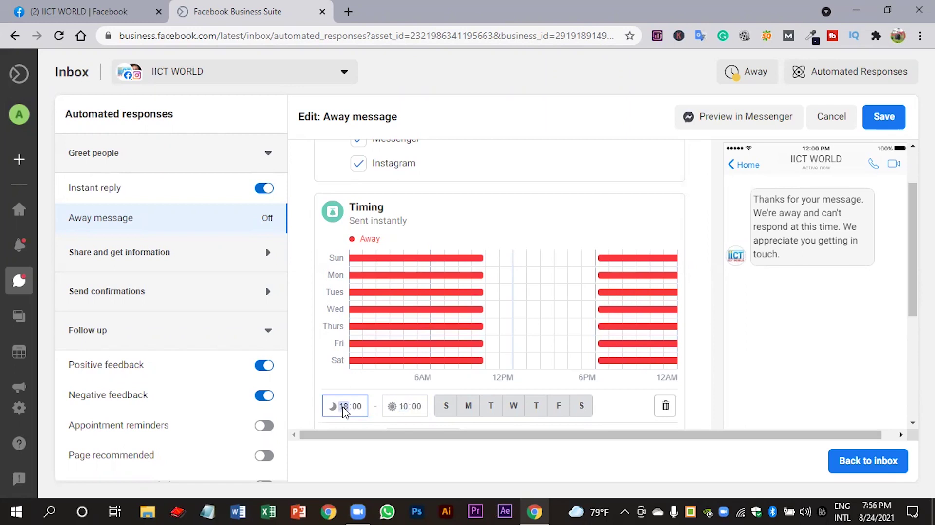
key("Down")
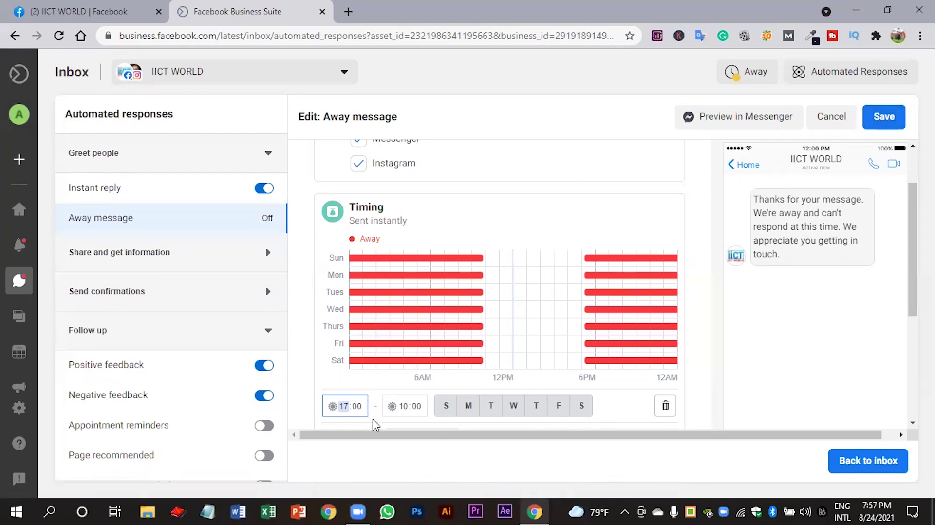
- Save the edited Away message schedule and confirm turning the away message on
mouse_move(348, 416)
left_click(877, 120)
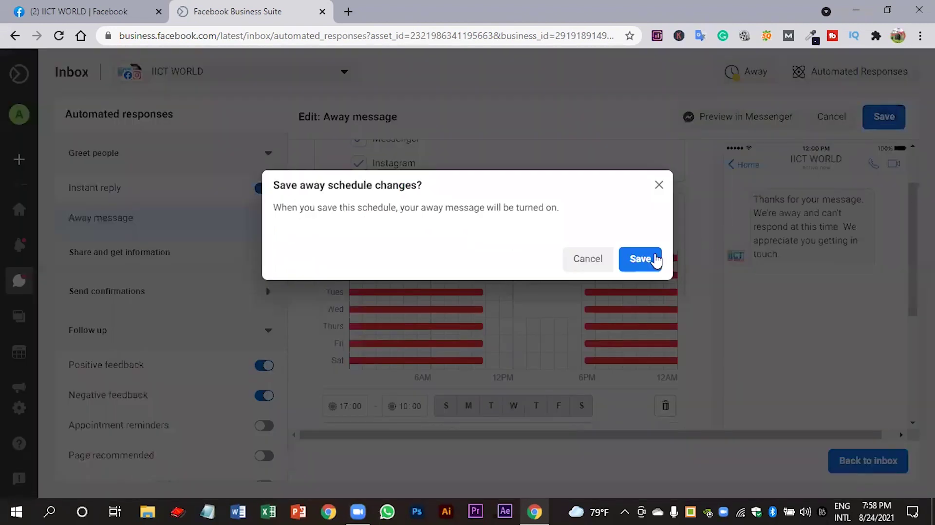
left_click(640, 262)
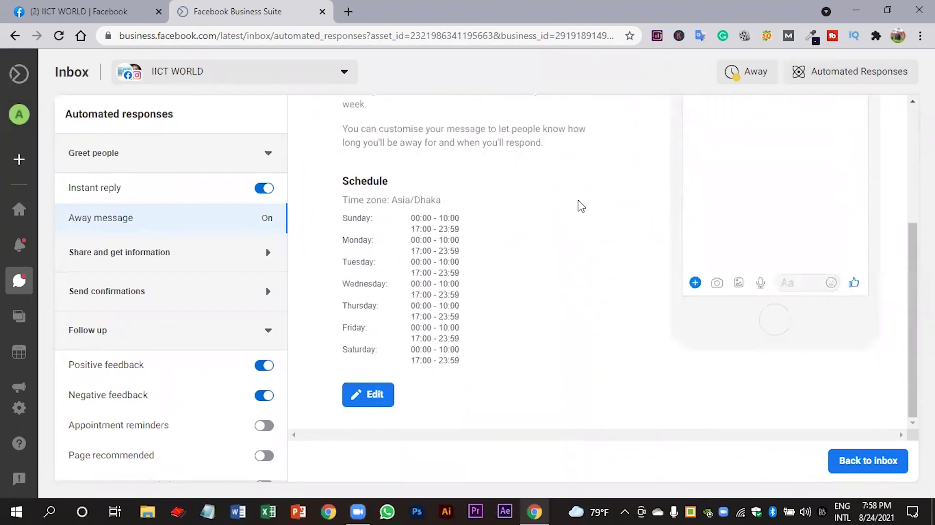
- Switch the Page's messaging status to Available and back to Away, twice in a row
left_click(738, 72)
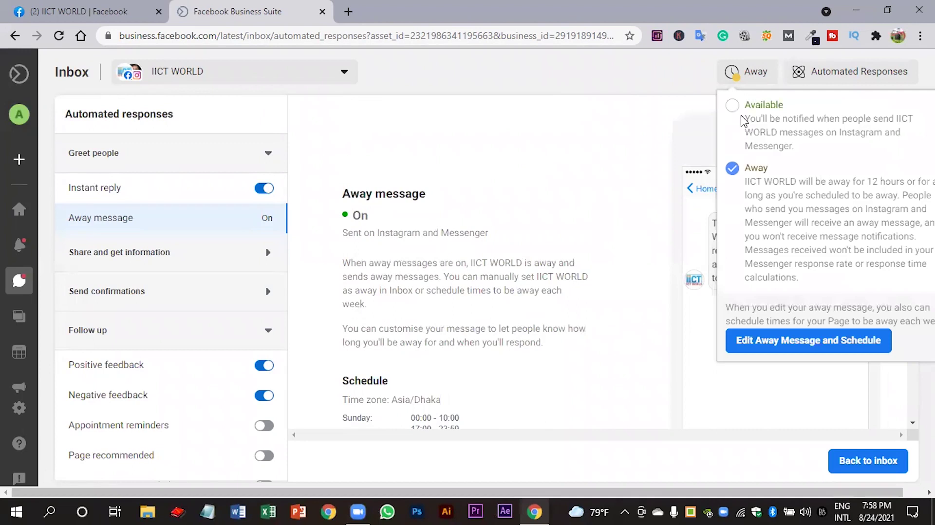
left_click(732, 105)
left_click(746, 76)
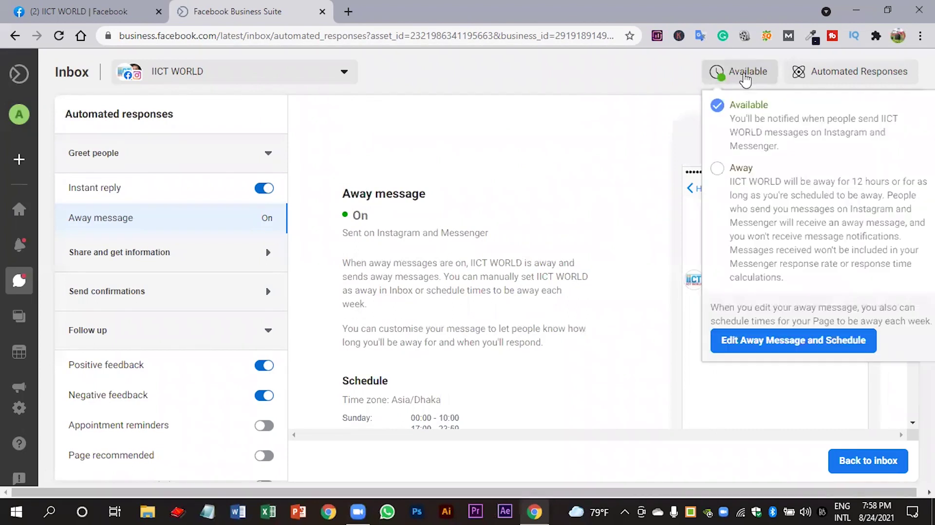
left_click(718, 170)
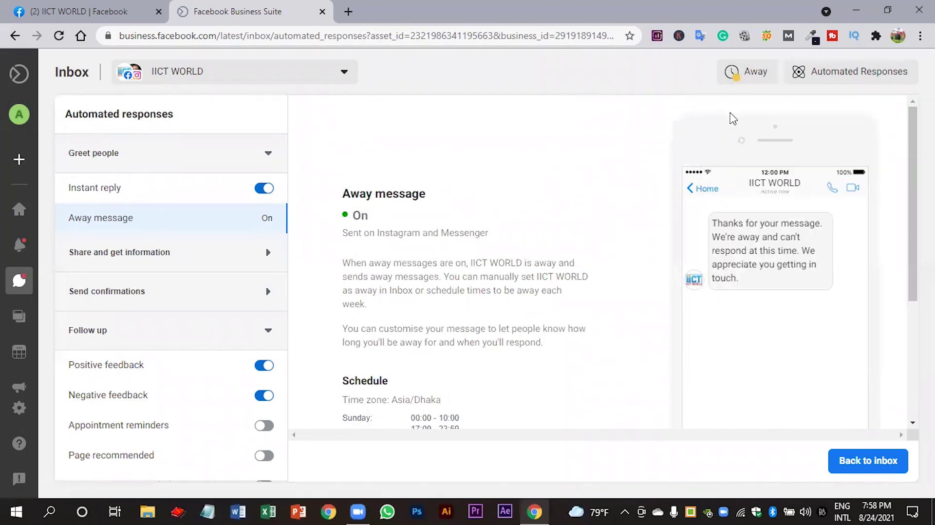
left_click(735, 73)
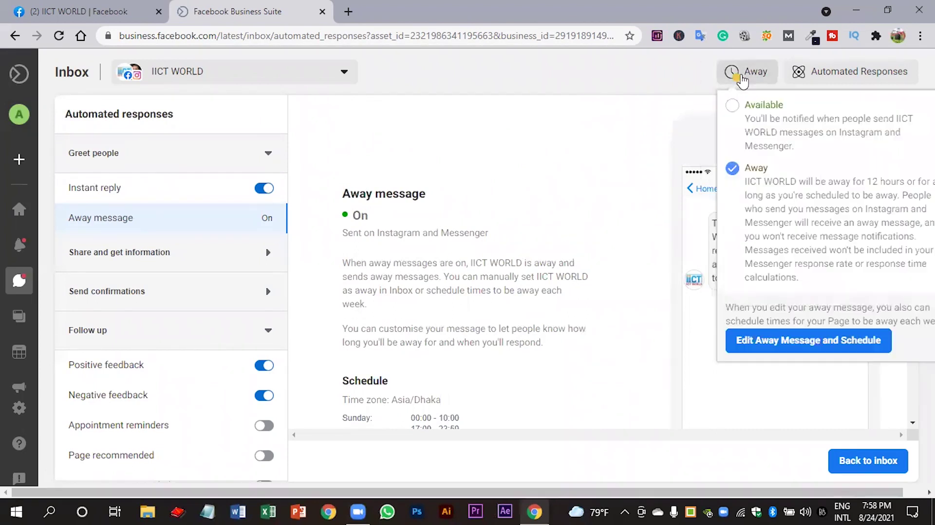
left_click(735, 107)
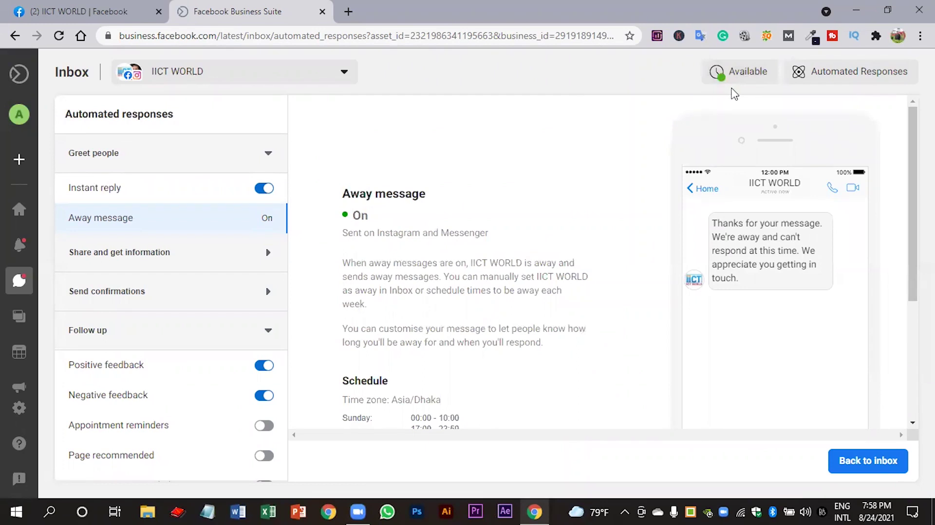
left_click(746, 77)
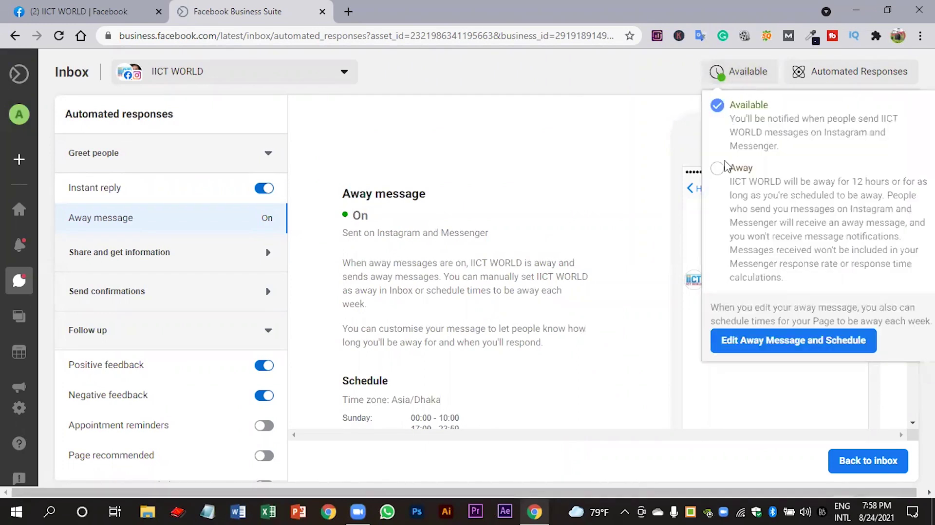
left_click(718, 168)
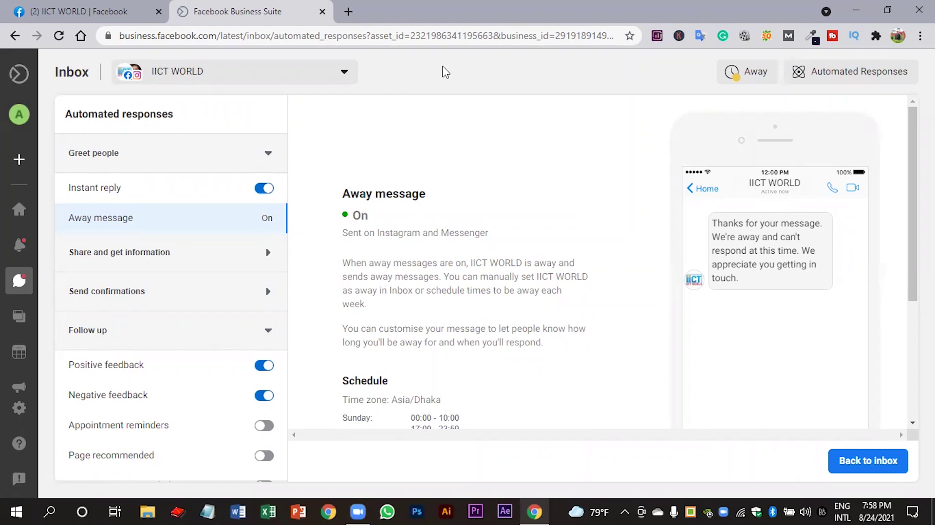
- Close the Business Suite tab and reopen the IICT WORLD Page from the Facebook home page's shortcuts
left_click(322, 11)
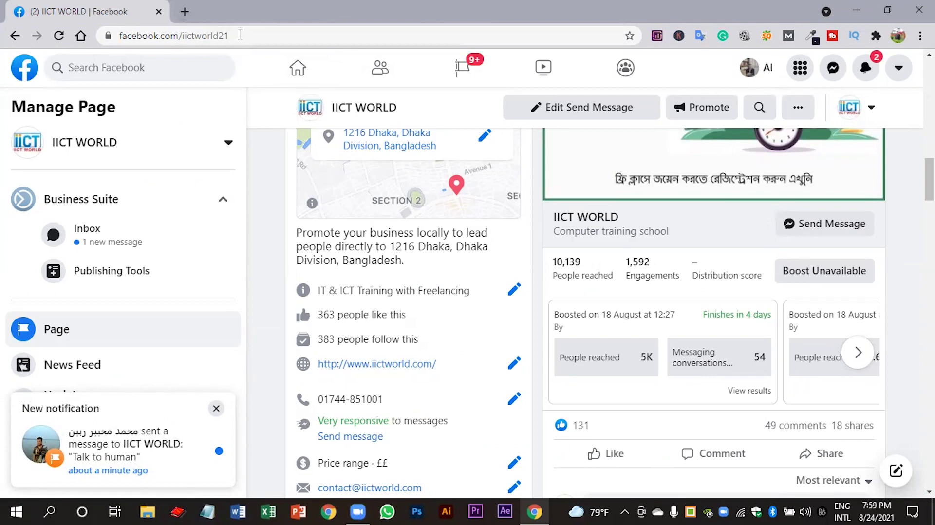
left_click(298, 67)
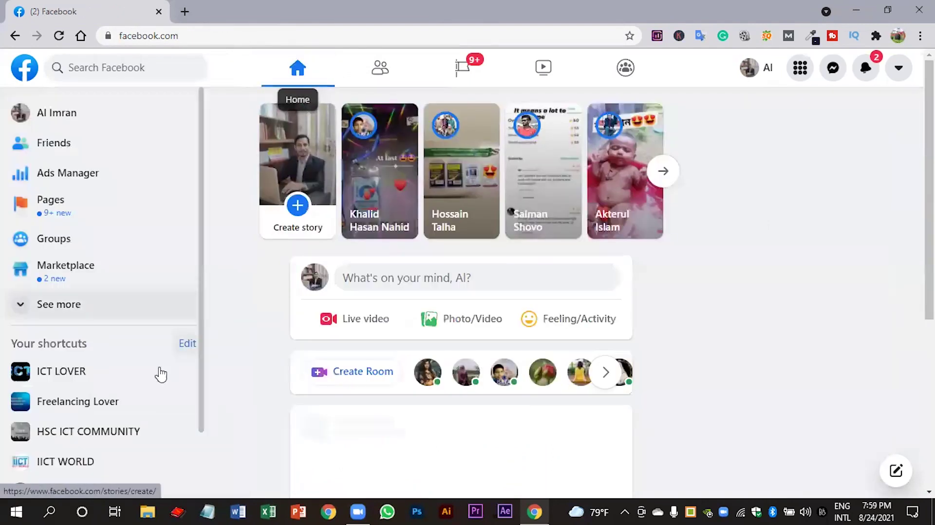
left_click(63, 463)
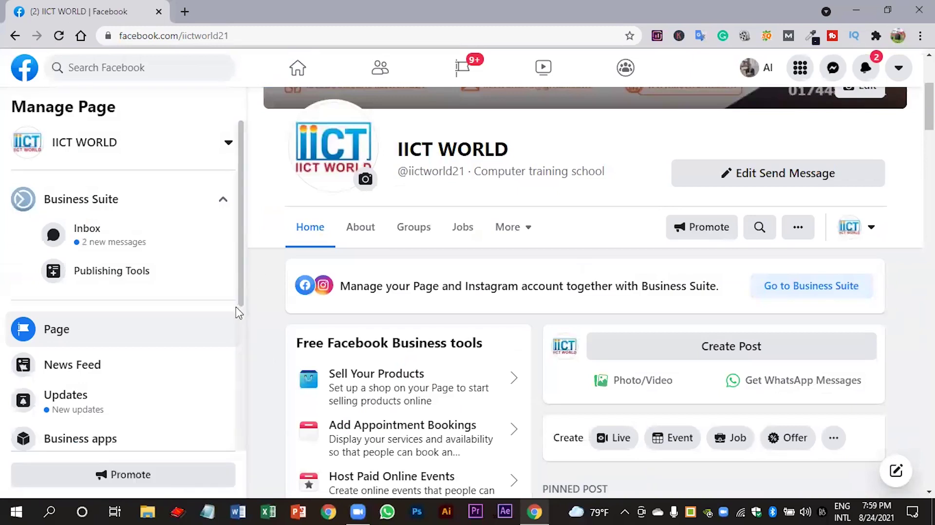
- Open the Messaging section of the IICT WORLD Page's settings
scroll(195, 336, "down", 2)
scroll(215, 329, "down", 4)
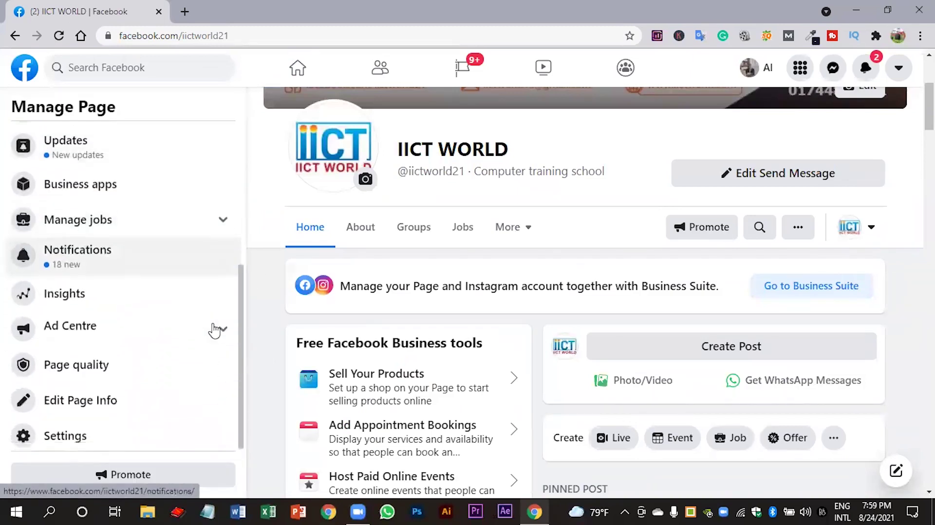
scroll(215, 329, "up", 5)
scroll(138, 305, "down", 5)
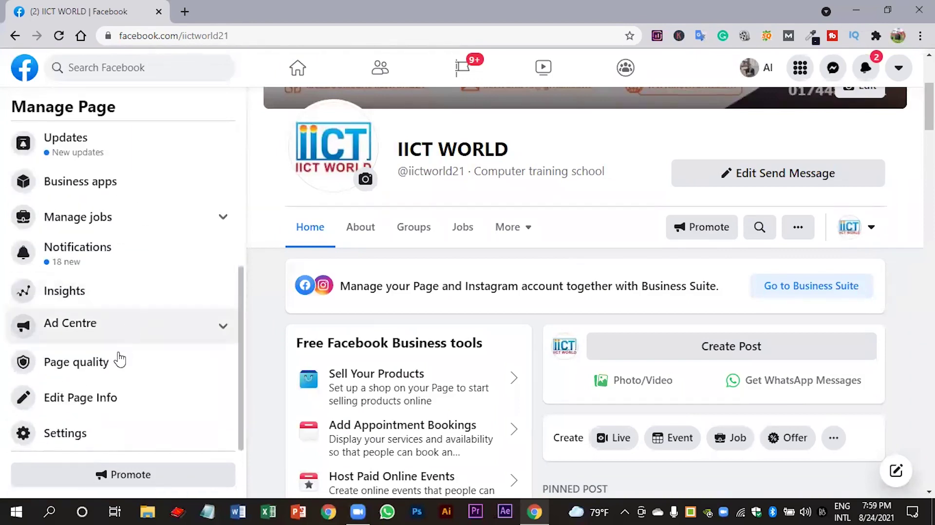
left_click(69, 435)
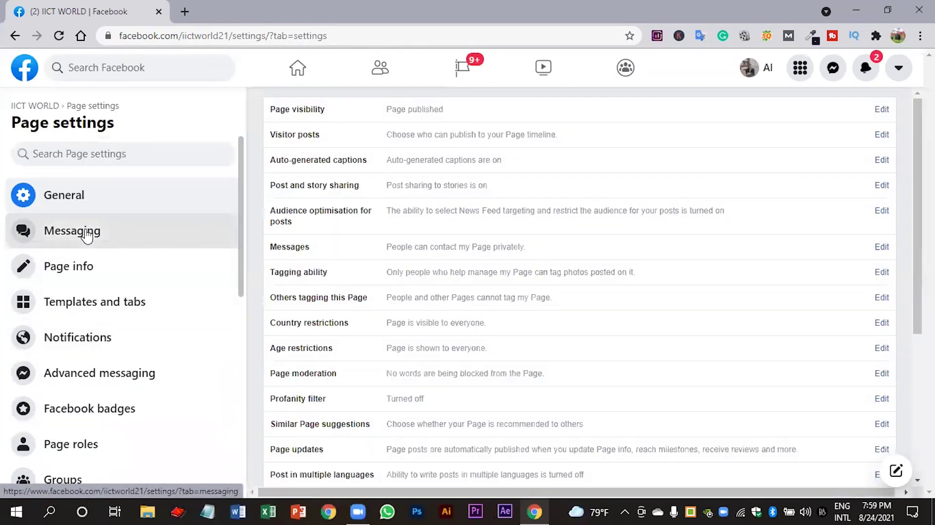
left_click(85, 233)
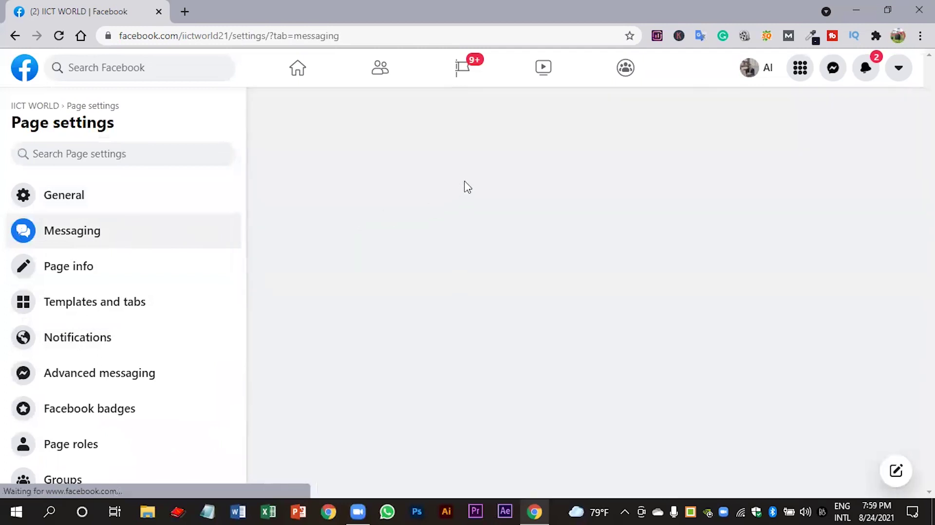
- Find the automated responses entry under During a Messenger conversation and open its setup
scroll(442, 220, "down", 9)
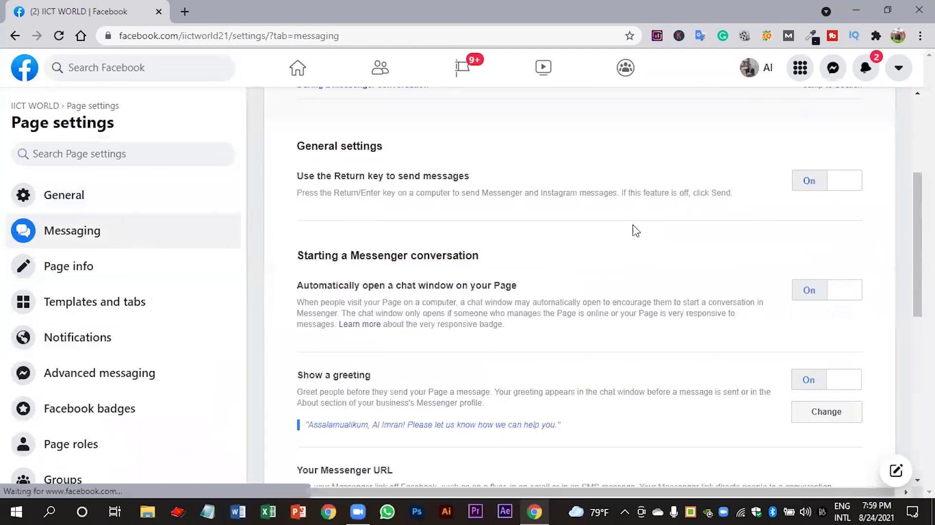
scroll(716, 323, "down", 3)
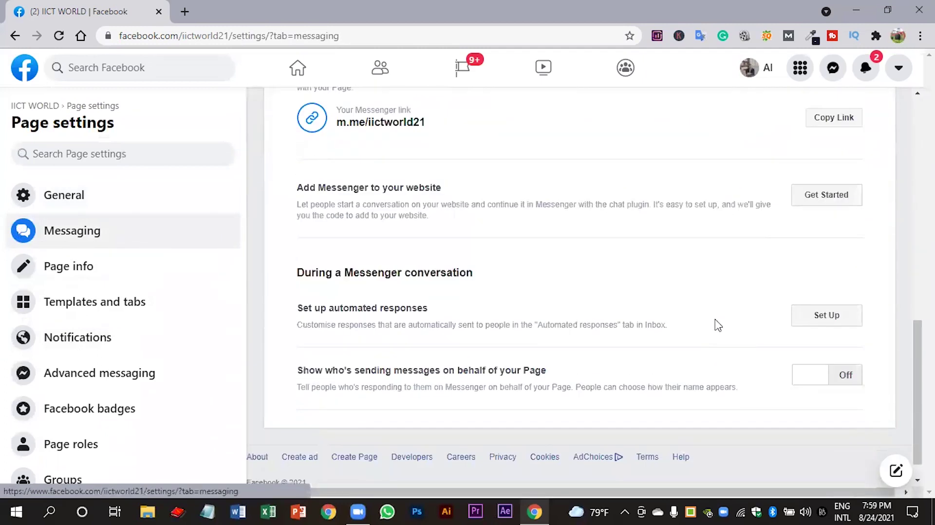
scroll(691, 296, "up", 1)
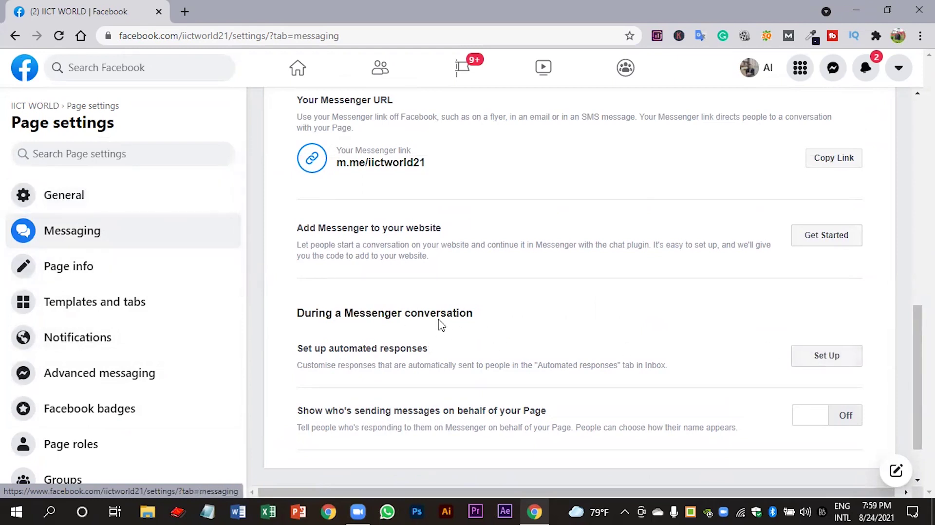
left_click_drag(353, 313, 493, 316)
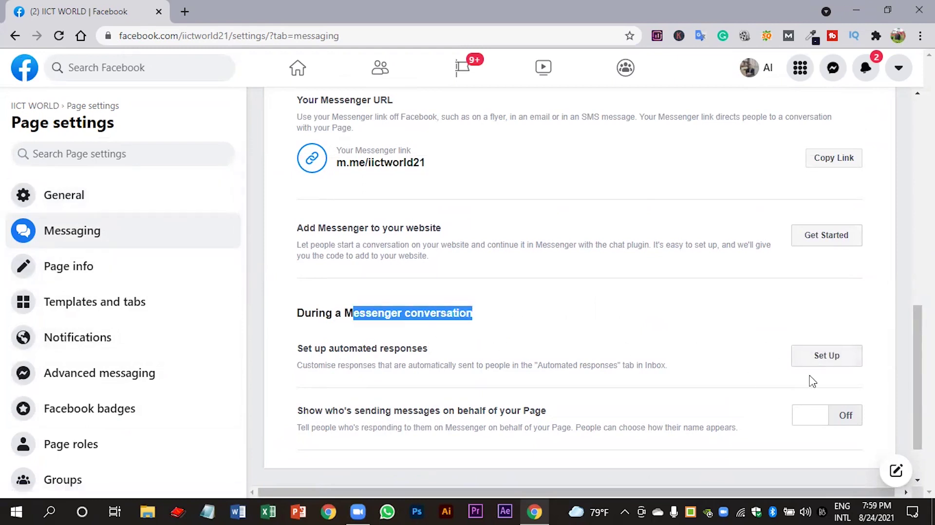
left_click(616, 345)
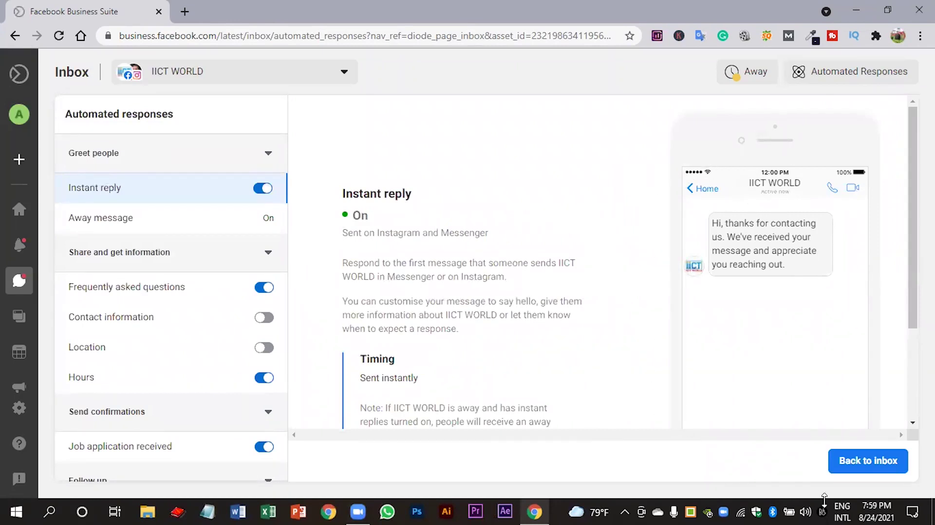
- Review the full list of automated responses, from Greet people to Follow up, and the Page's availability status options
mouse_move(880, 511)
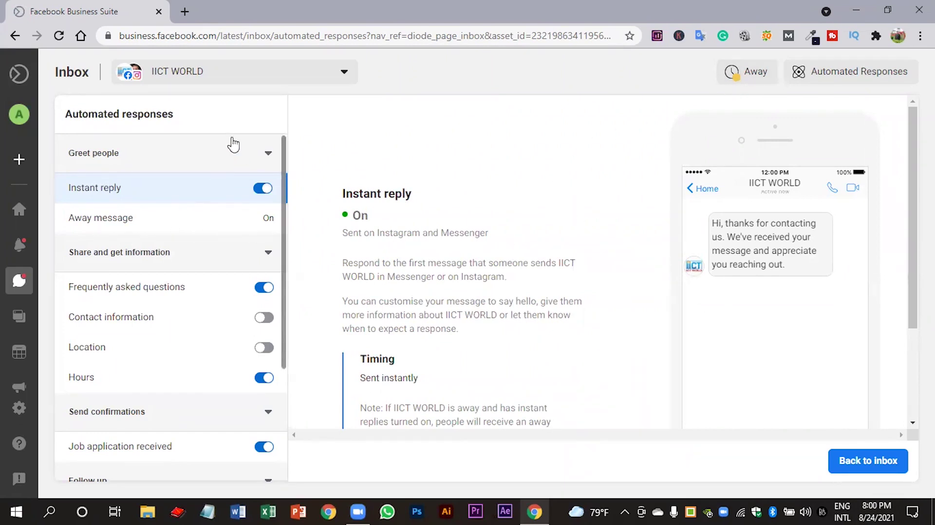
scroll(369, 234, "down", 2)
scroll(655, 141, "up", 2)
left_click(836, 78)
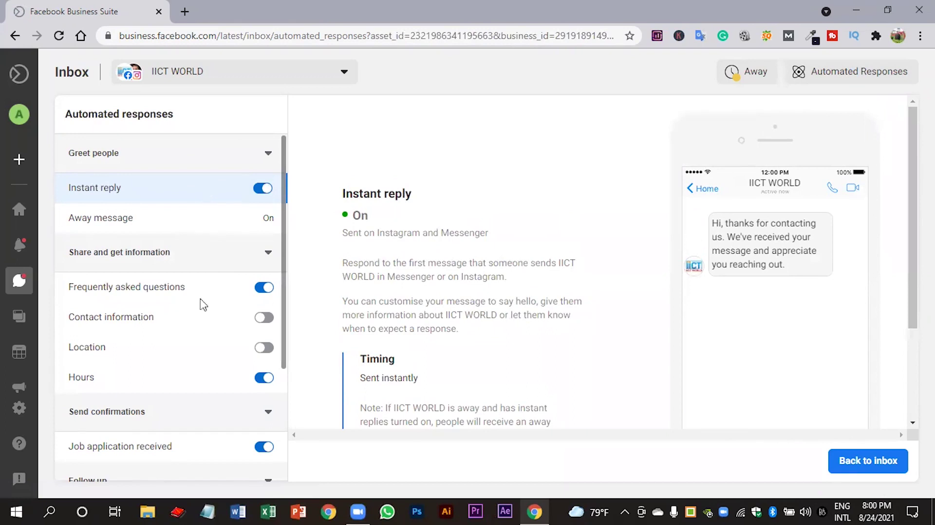
scroll(203, 305, "down", 3)
scroll(424, 263, "down", 3)
scroll(423, 292, "up", 3)
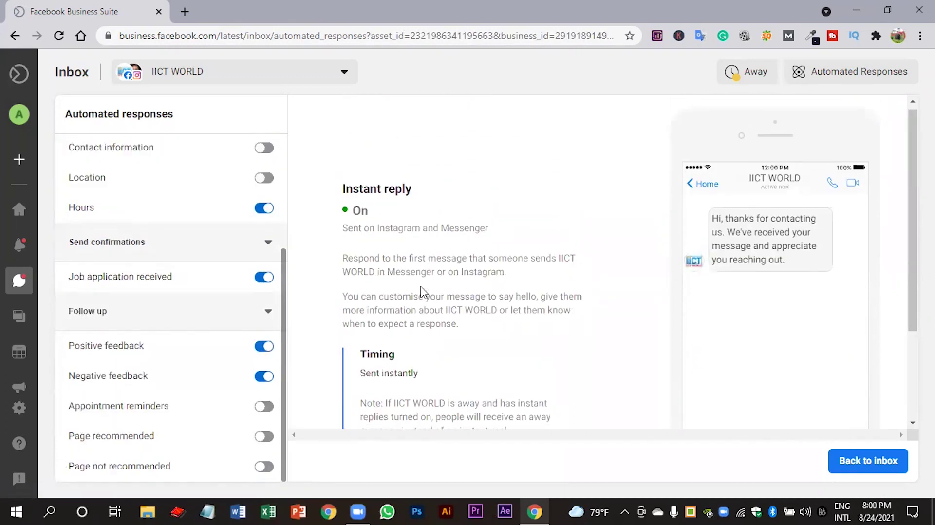
left_click(747, 79)
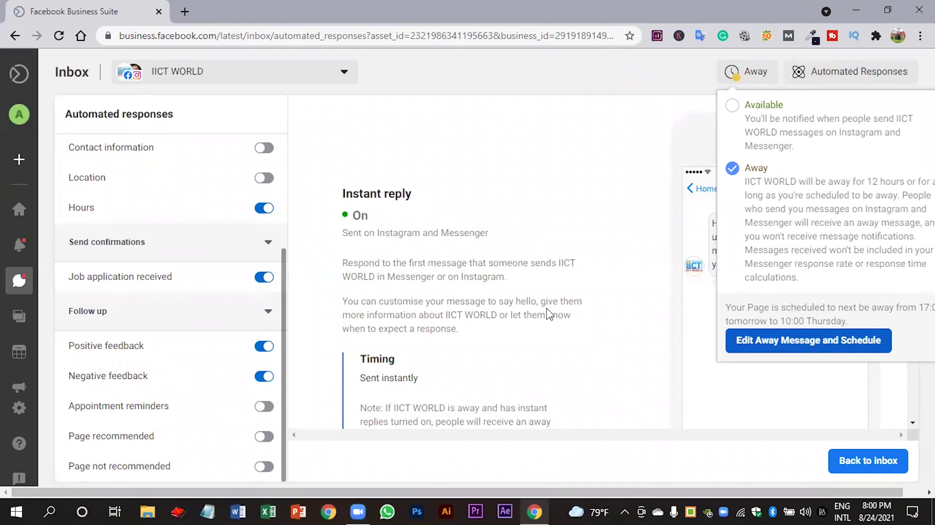
left_click(512, 124)
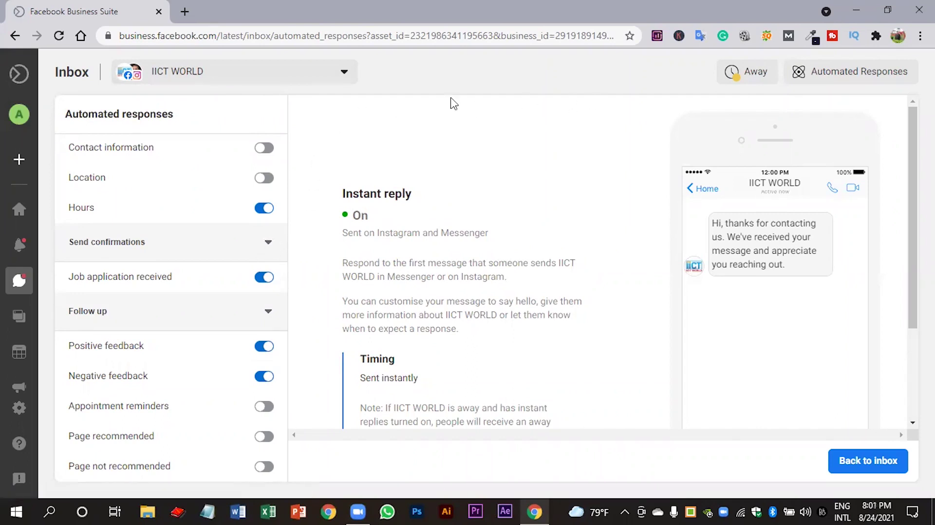
- Open Facebook in a new browser tab and go to the Freelancing Lover group
left_click(185, 12)
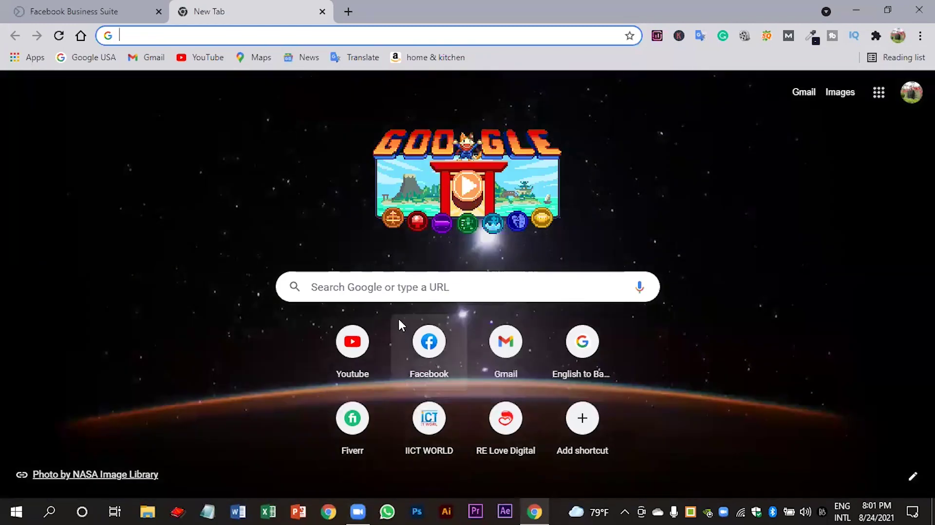
left_click(400, 322)
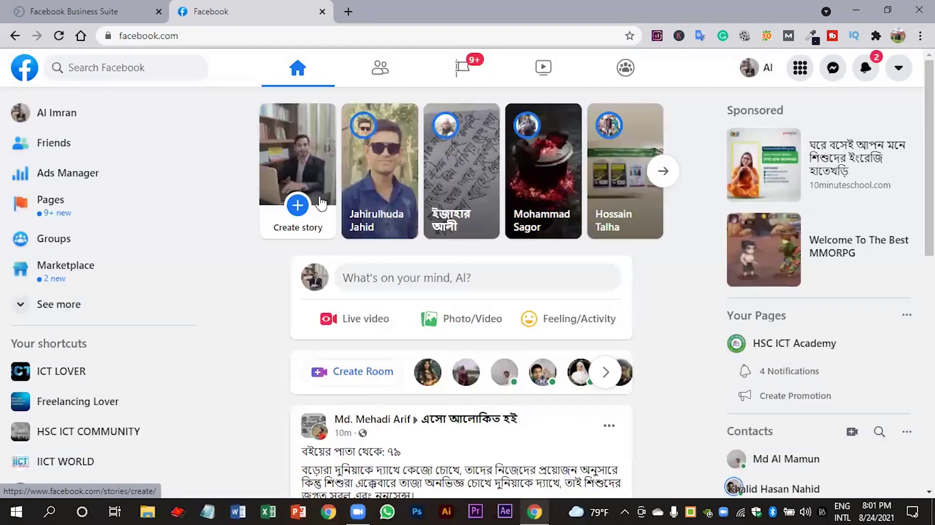
left_click(103, 405)
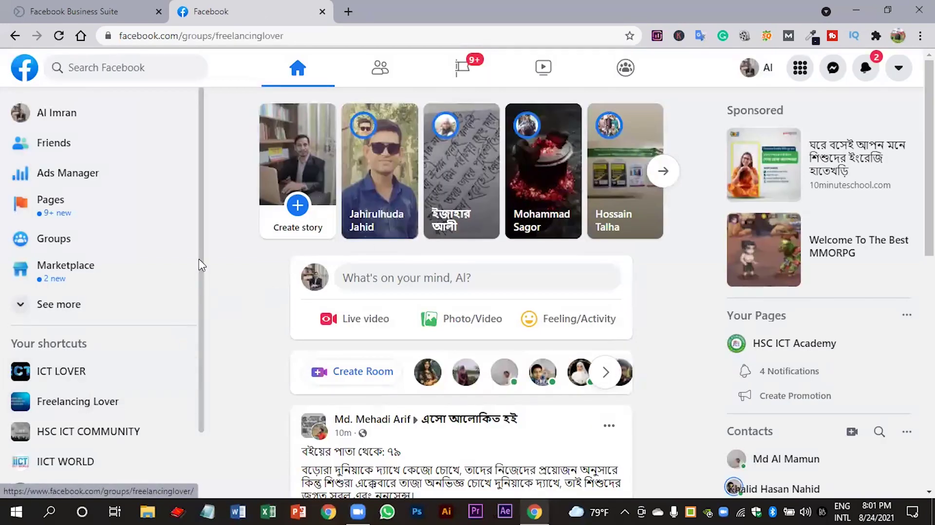